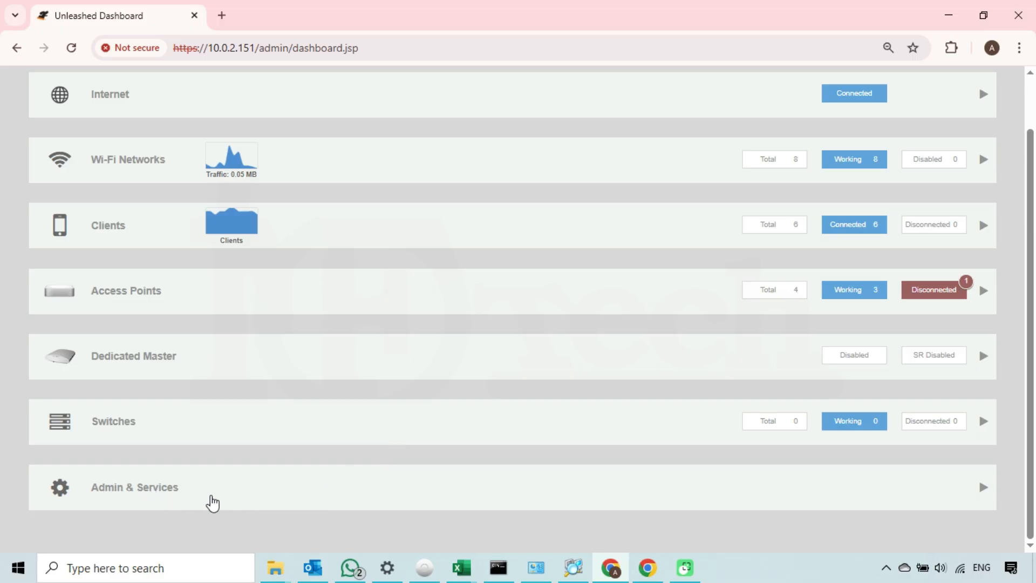
# Step: Expand Admin & Services and highlight the System Info version 200.15.6.212.27
pyautogui.click(258, 491)
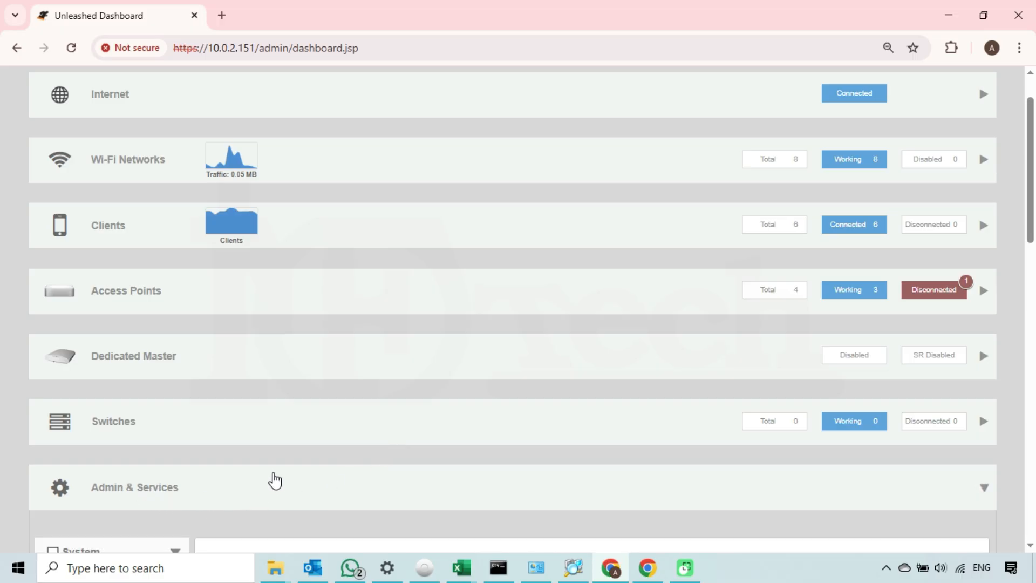
pyautogui.scroll(-4, 275, 480)
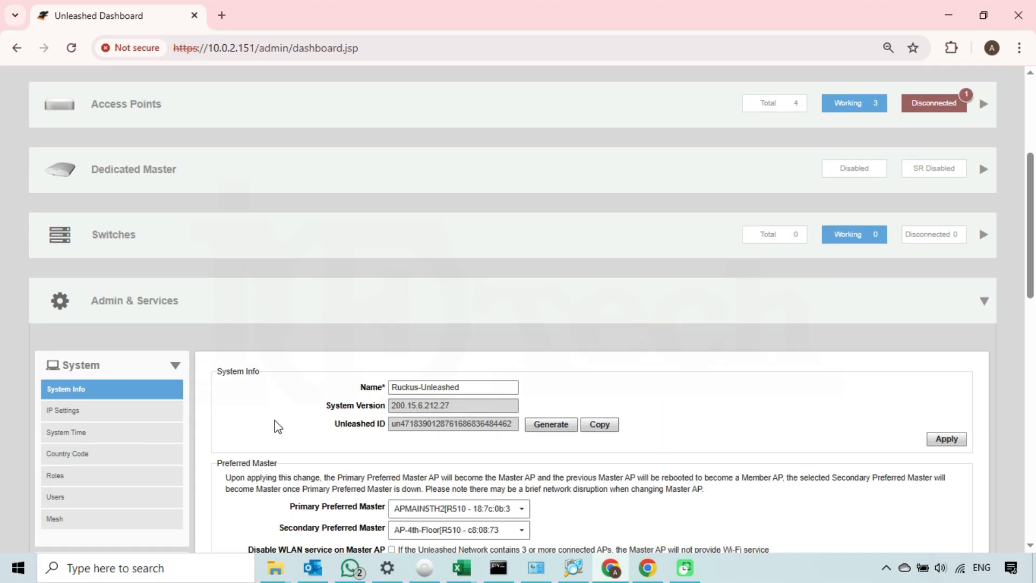
pyautogui.scroll(-1, 270, 416)
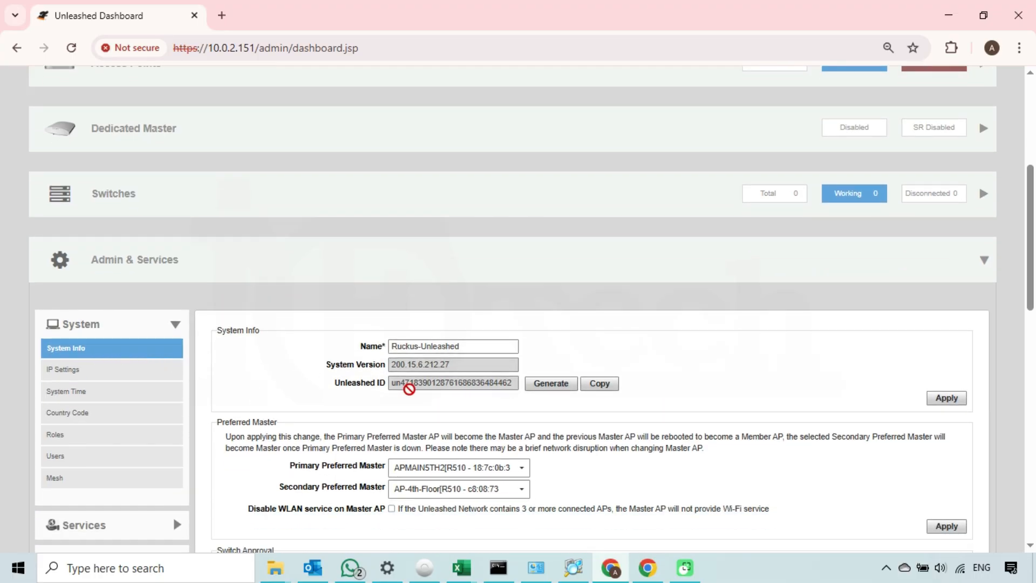
pyautogui.moveTo(455, 361); pyautogui.dragTo(391, 370)
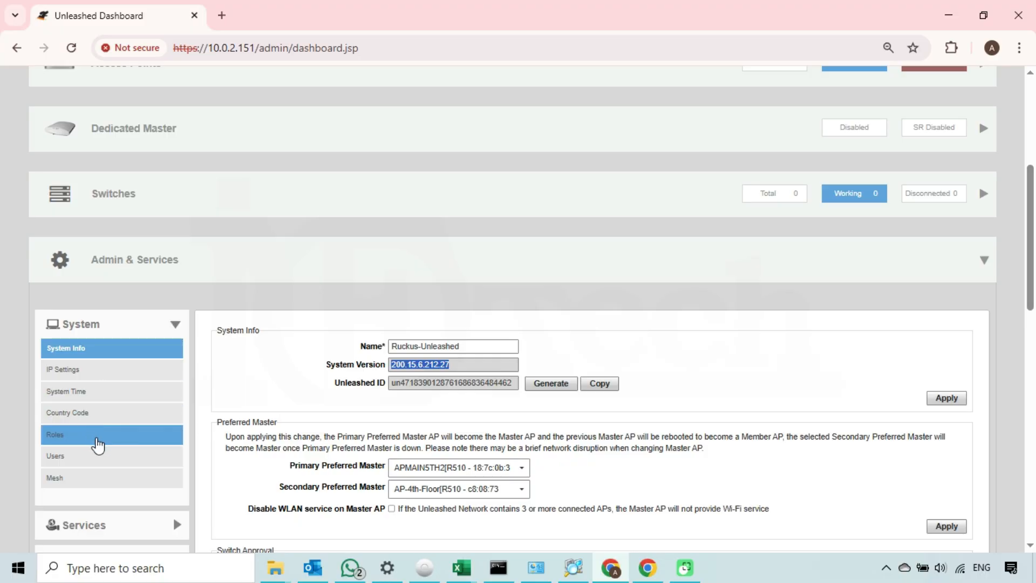
# Step: Show the Roles page and select the Default role, highlighting its name and 'Allow Access to All WLANs' description
pyautogui.click(81, 444)
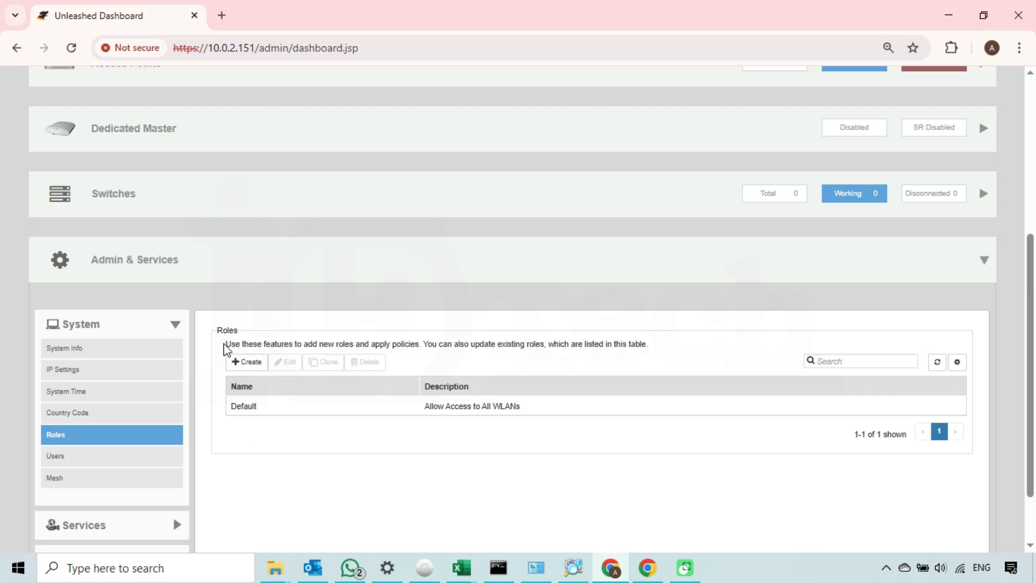
pyautogui.moveTo(225, 345); pyautogui.dragTo(648, 342)
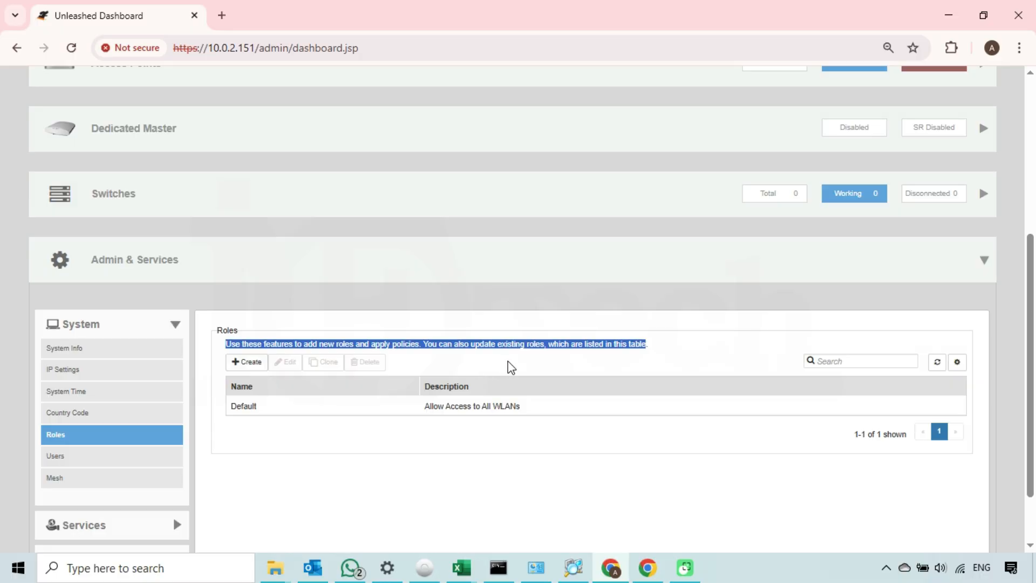
pyautogui.click(390, 490)
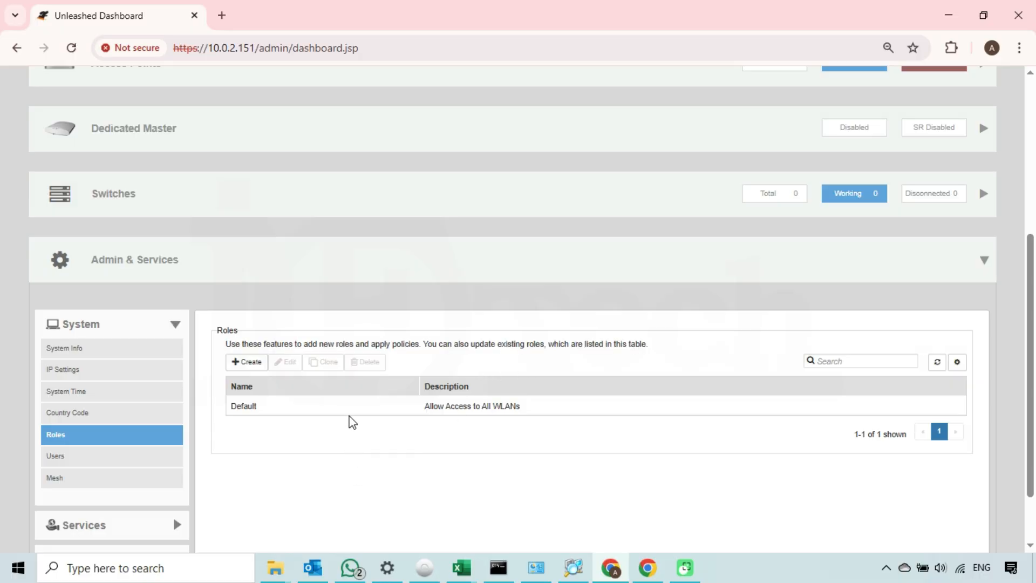
pyautogui.click(266, 409)
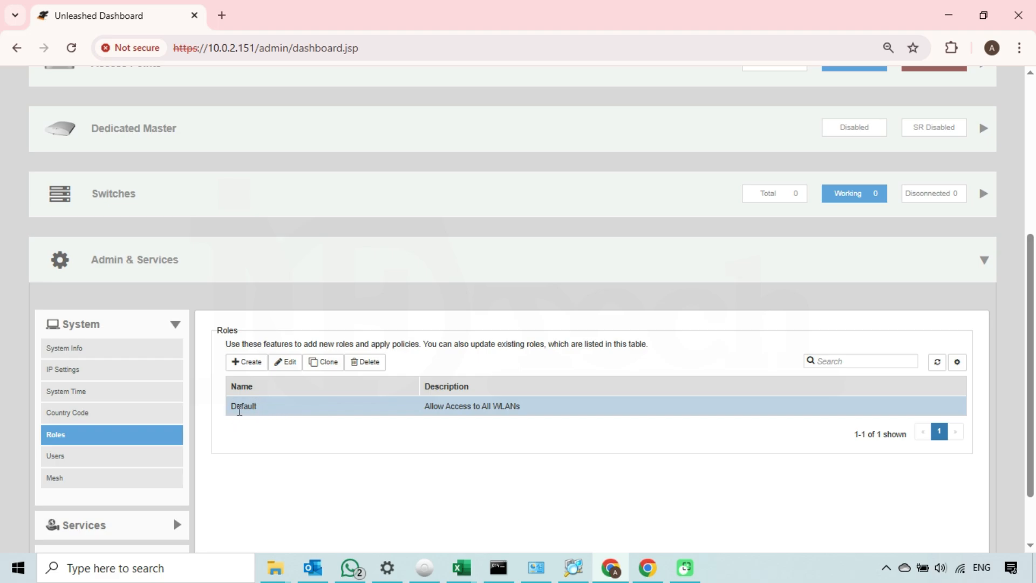
pyautogui.moveTo(238, 406); pyautogui.dragTo(230, 407)
pyautogui.moveTo(424, 406); pyautogui.dragTo(517, 406)
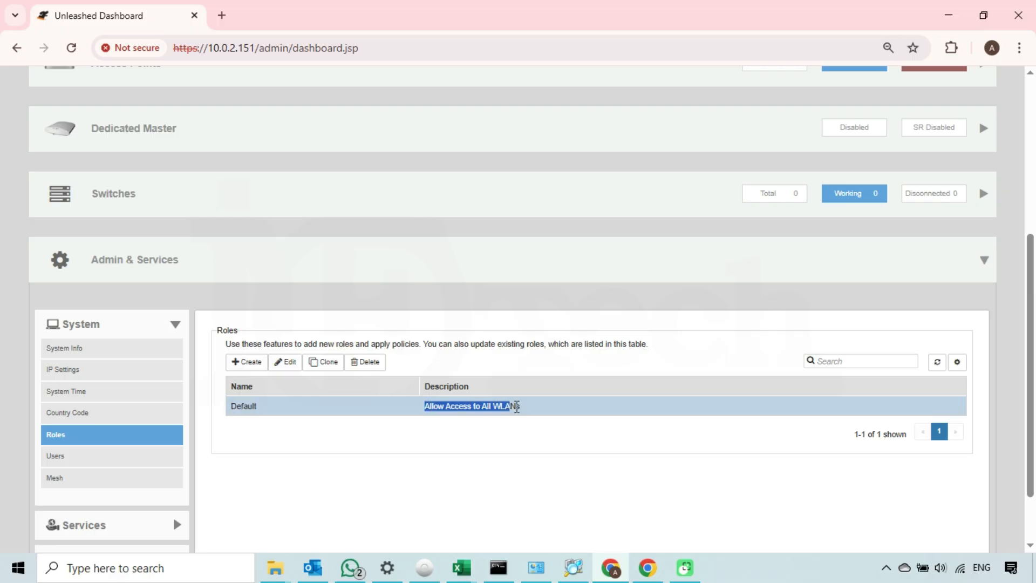
pyautogui.click(437, 449)
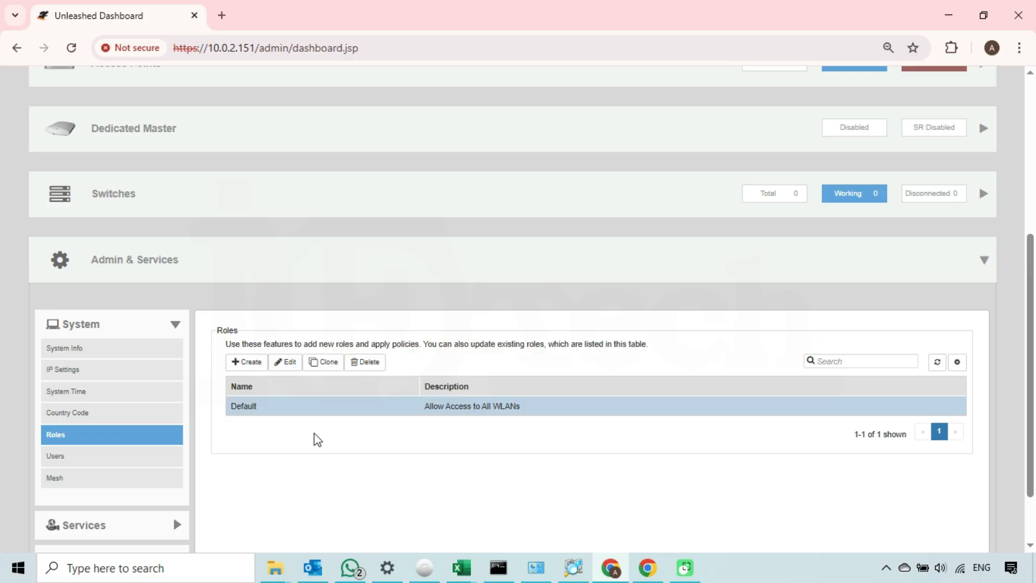
# Step: Open the Default role's Edit dialog and highlight its name and description
pyautogui.click(285, 362)
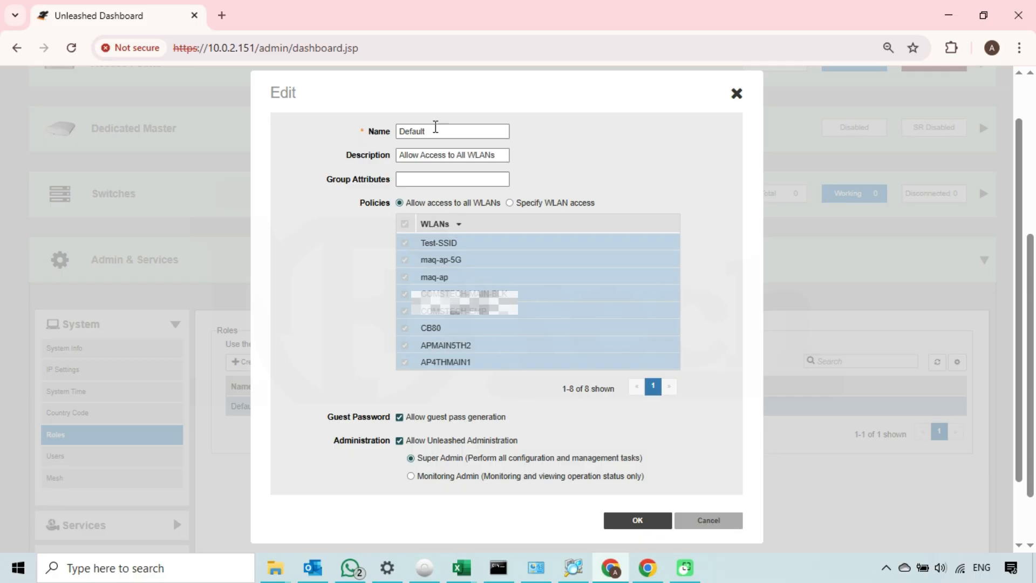
pyautogui.moveTo(434, 131); pyautogui.dragTo(385, 132)
pyautogui.moveTo(496, 155); pyautogui.dragTo(393, 155)
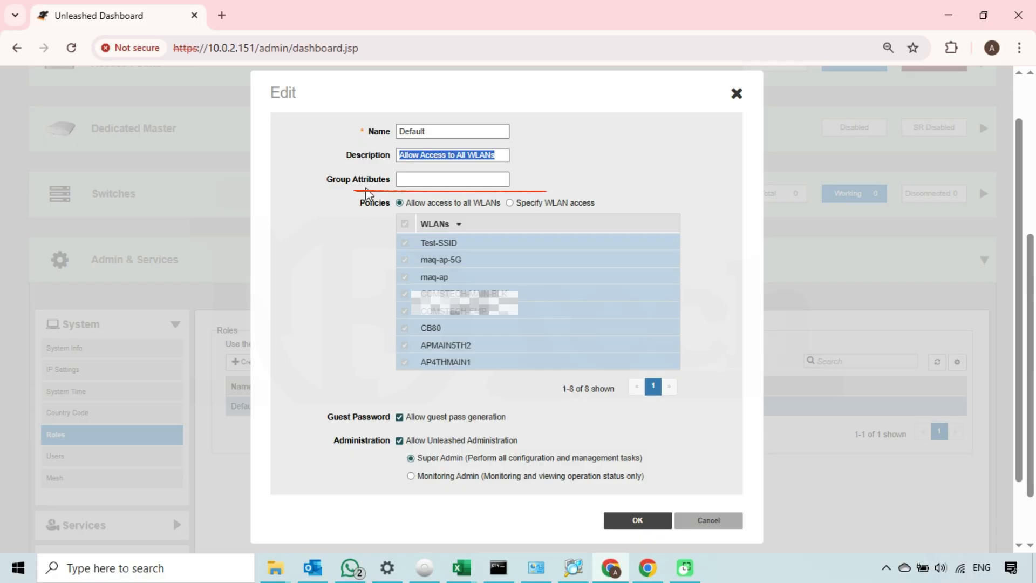
pyautogui.click(406, 201)
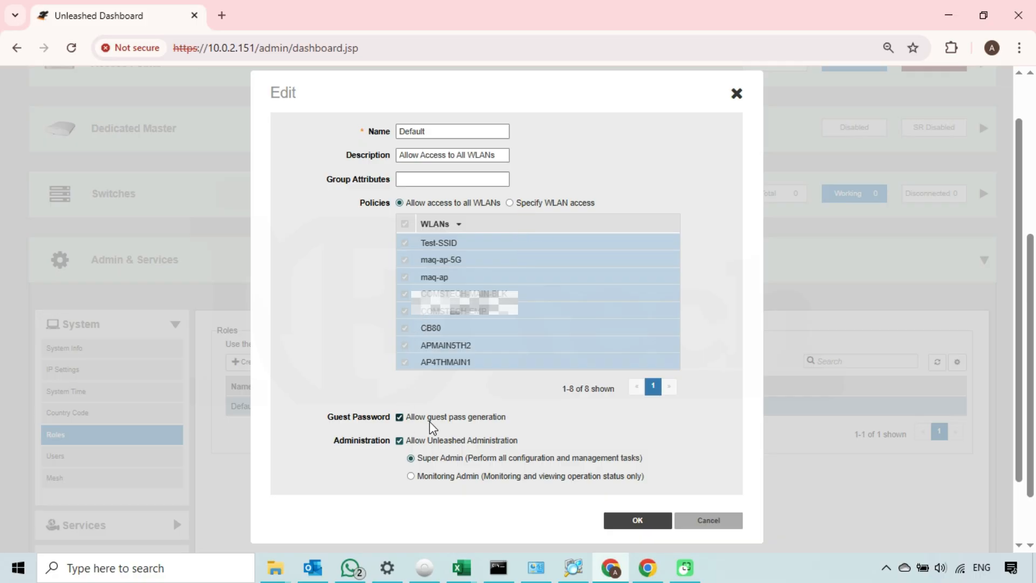
pyautogui.moveTo(504, 423); pyautogui.dragTo(415, 419)
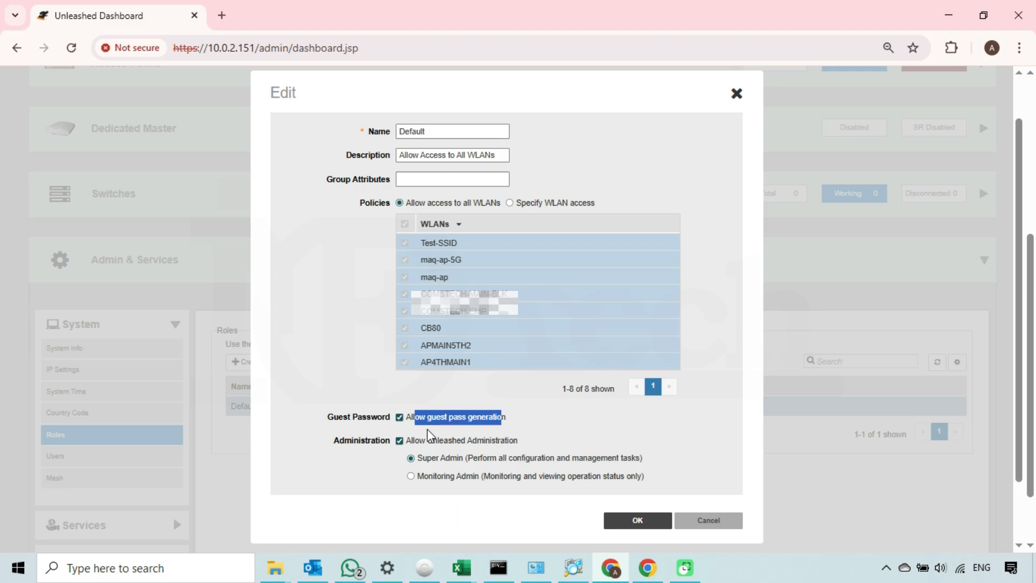
pyautogui.click(387, 467)
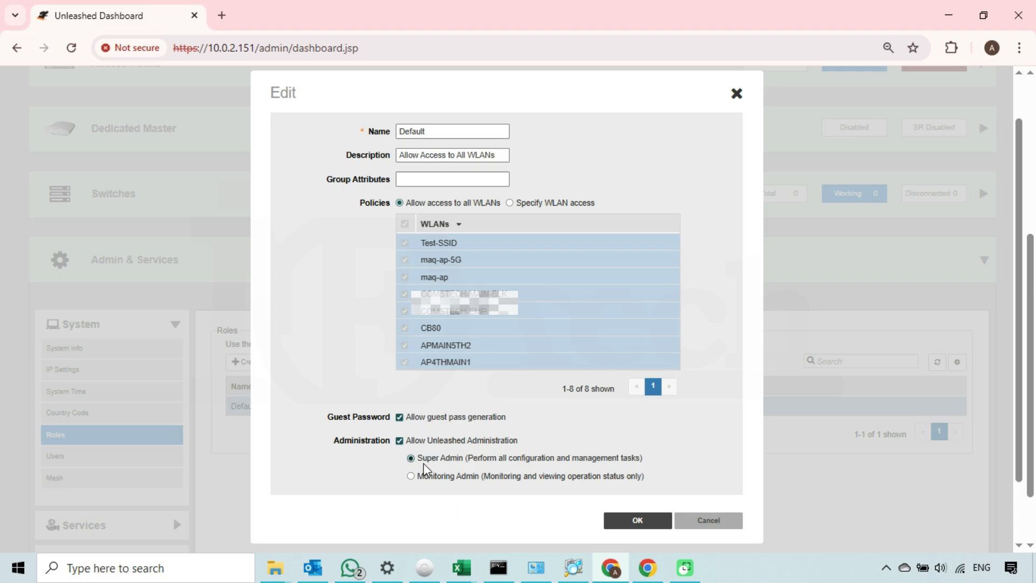
pyautogui.moveTo(467, 459); pyautogui.dragTo(450, 460)
pyautogui.click(475, 500)
# Step: Cancel the Default role edit and start a blank Create New role form
pyautogui.click(685, 524)
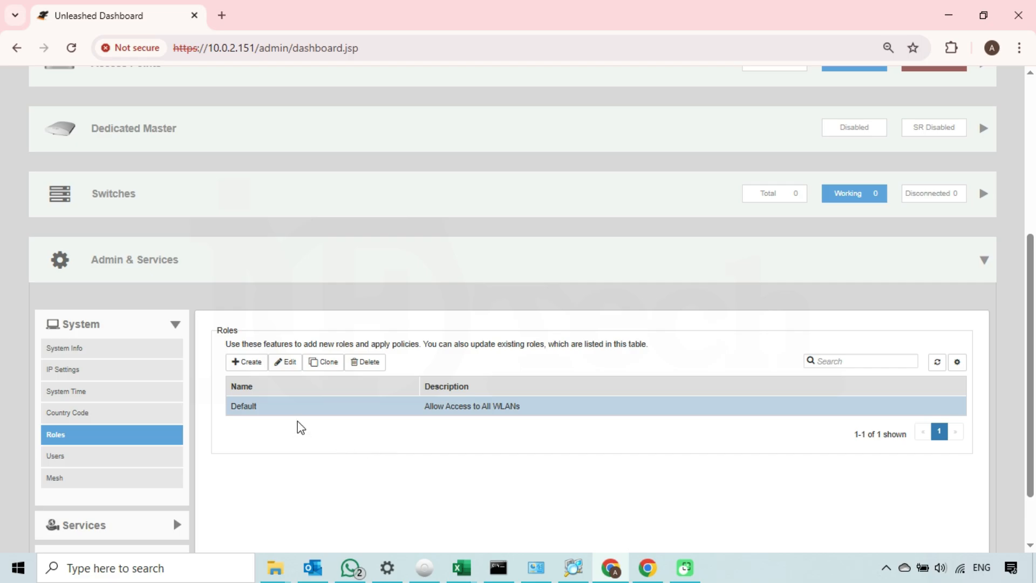
pyautogui.click(250, 367)
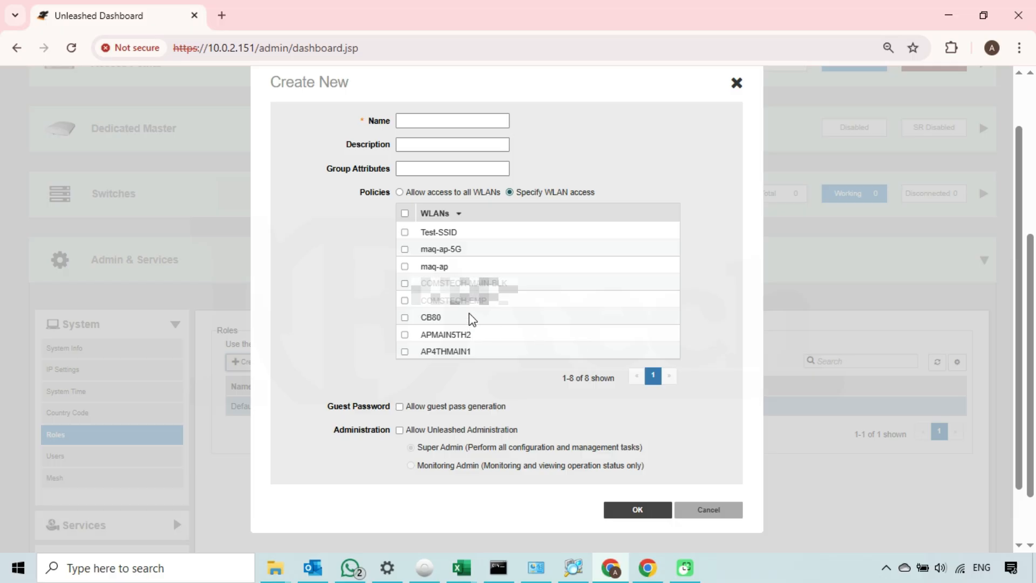
# Step: Name the new role 'monitoring' with description 'To Monitor a specific WLan'
pyautogui.click(426, 118)
pyautogui.write('monitoring')
pyautogui.click(456, 145)
pyautogui.write('To Monitor a spe')
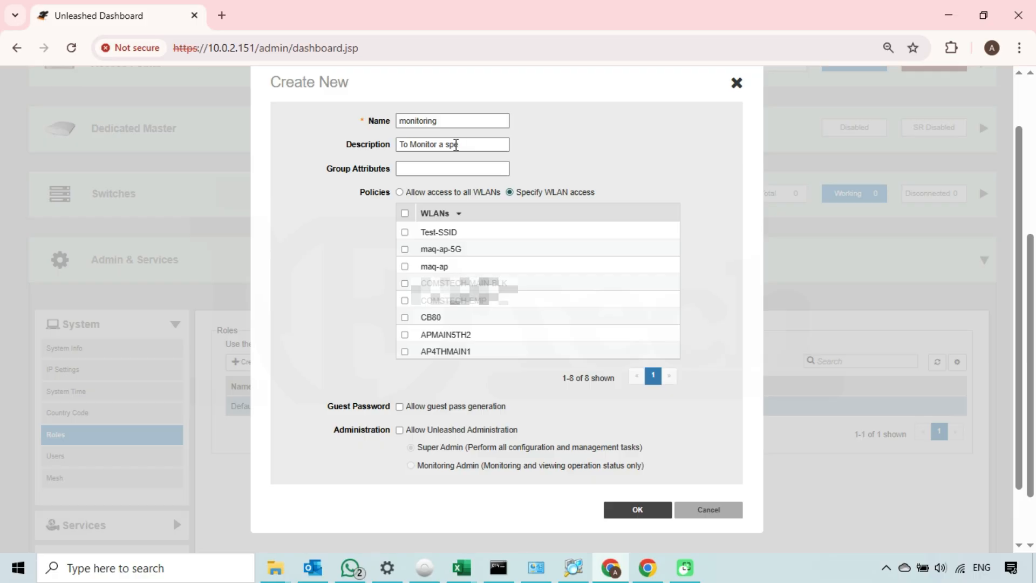
pyautogui.write('cific WLan')
# Step: Keep the role's WLAN access set to Specify WLAN access
pyautogui.tripleClick(356, 169)
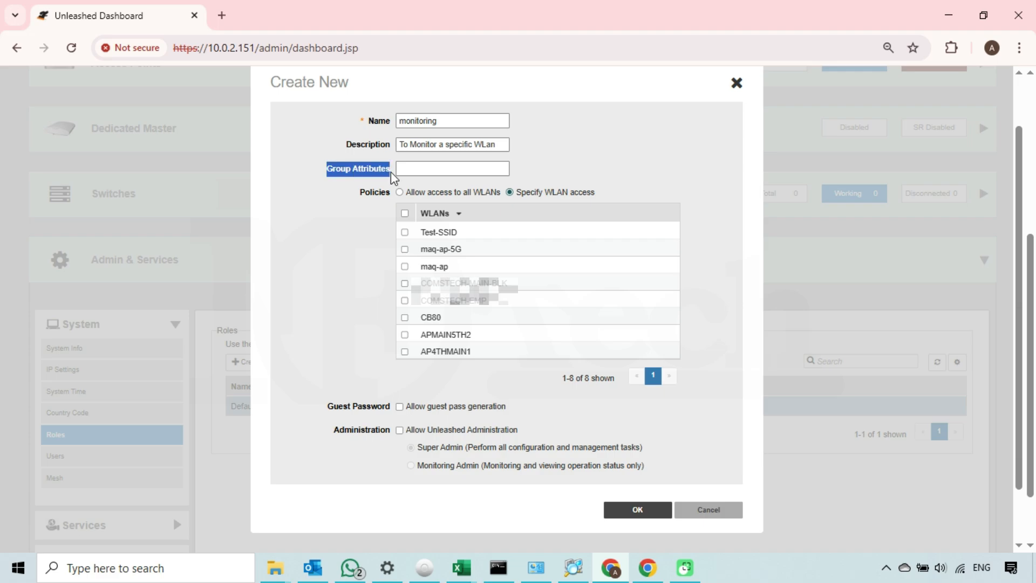
pyautogui.click(431, 167)
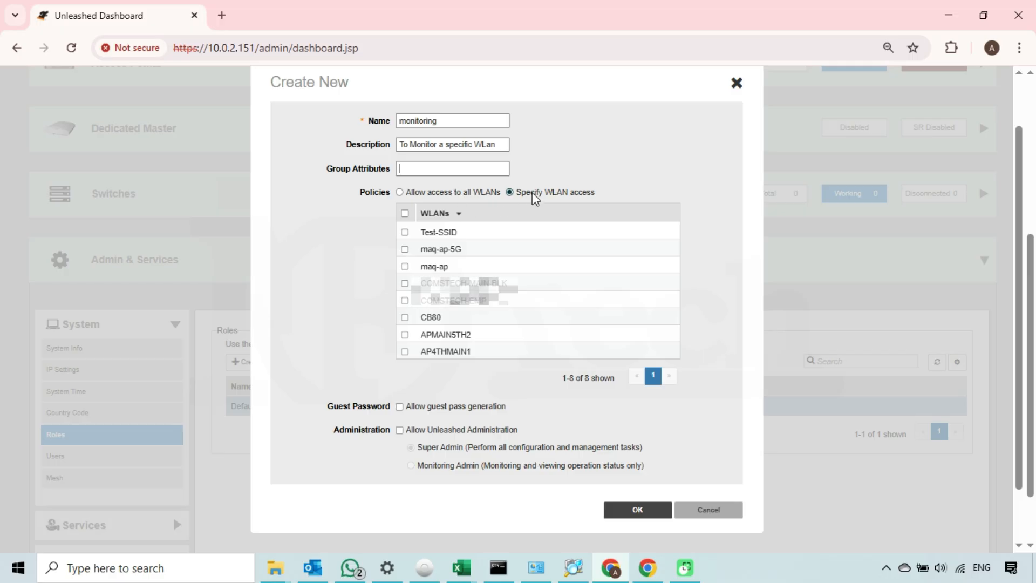
pyautogui.moveTo(523, 192); pyautogui.dragTo(597, 191)
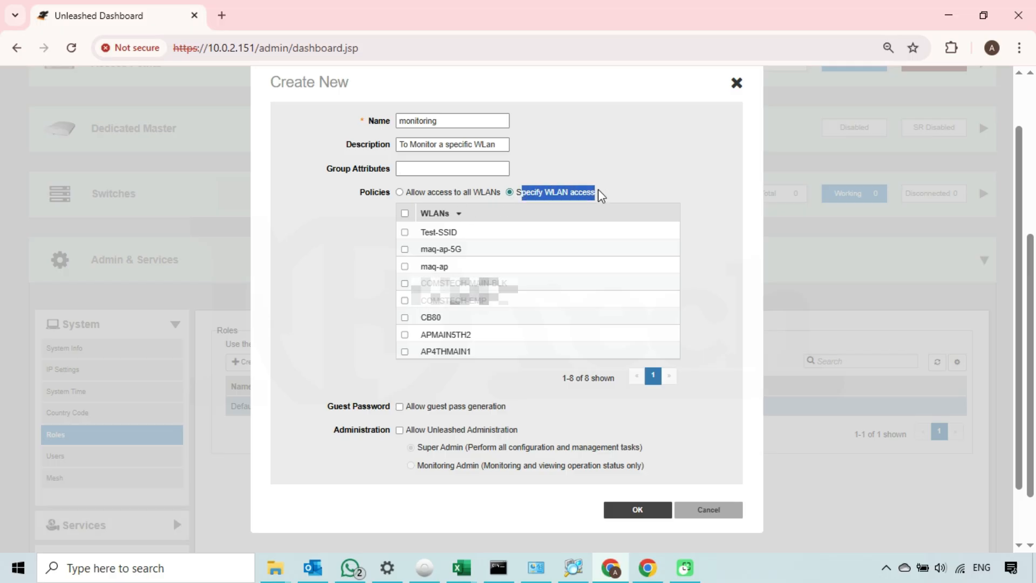
pyautogui.click(509, 198)
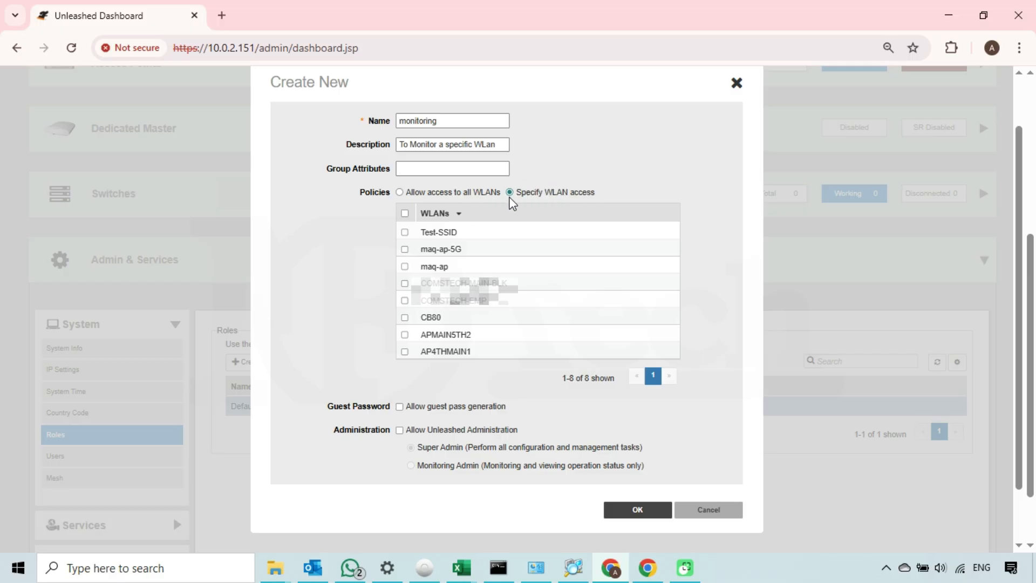
# Step: Grant the monitoring role access to the maq-ap WLAN
pyautogui.click(405, 266)
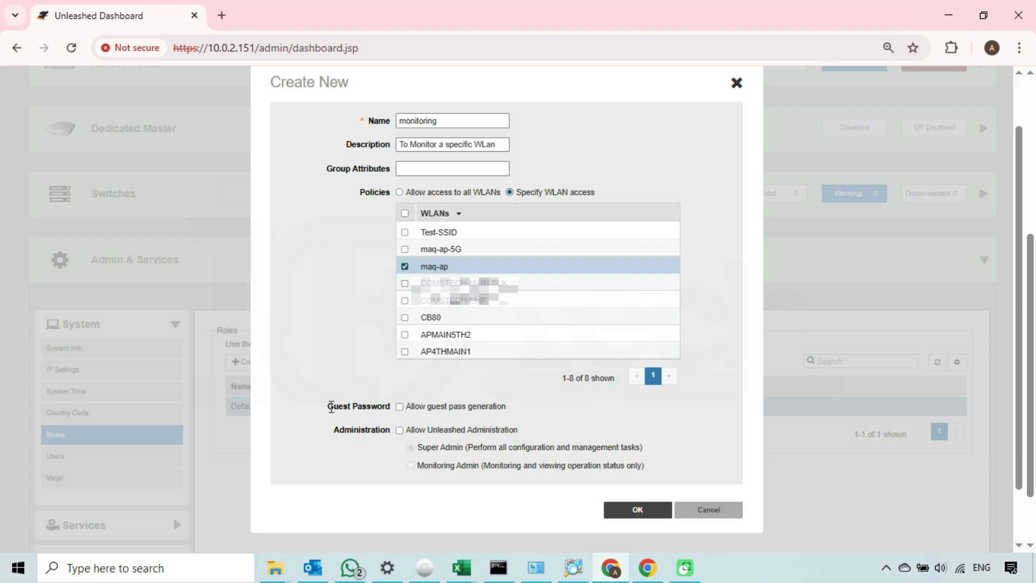
pyautogui.moveTo(330, 407); pyautogui.dragTo(444, 406)
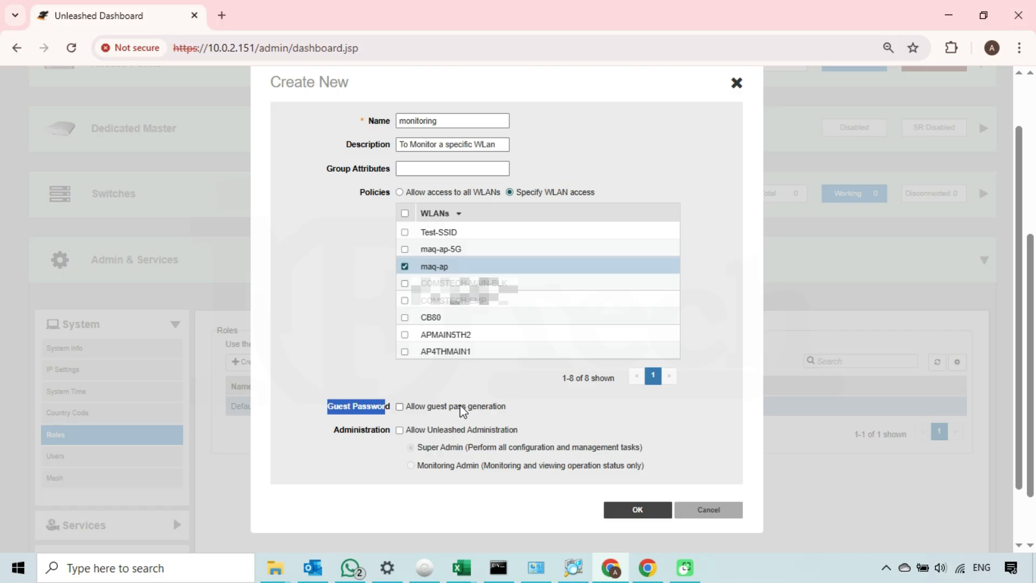
pyautogui.click(513, 406)
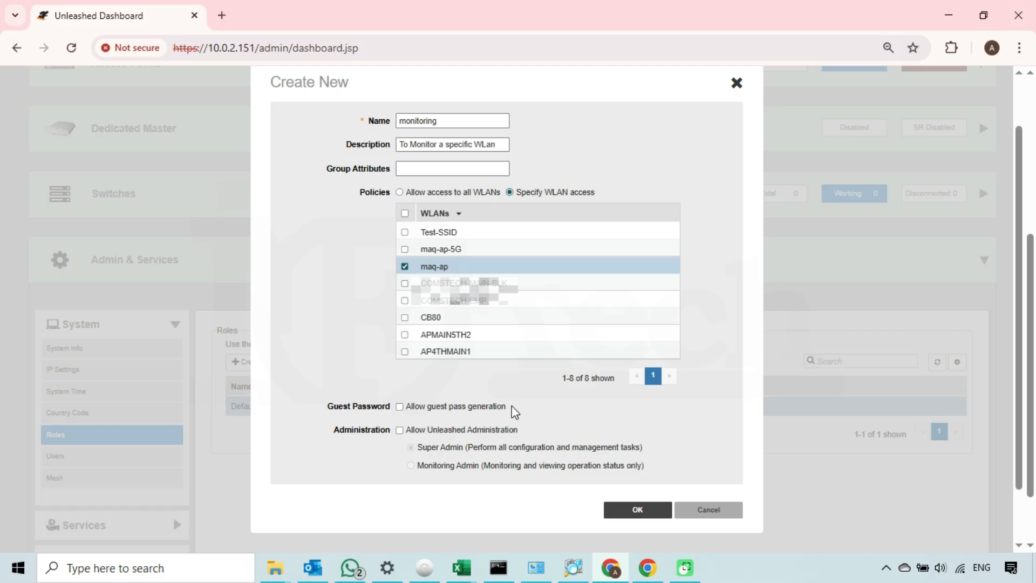
pyautogui.moveTo(334, 429); pyautogui.dragTo(388, 428)
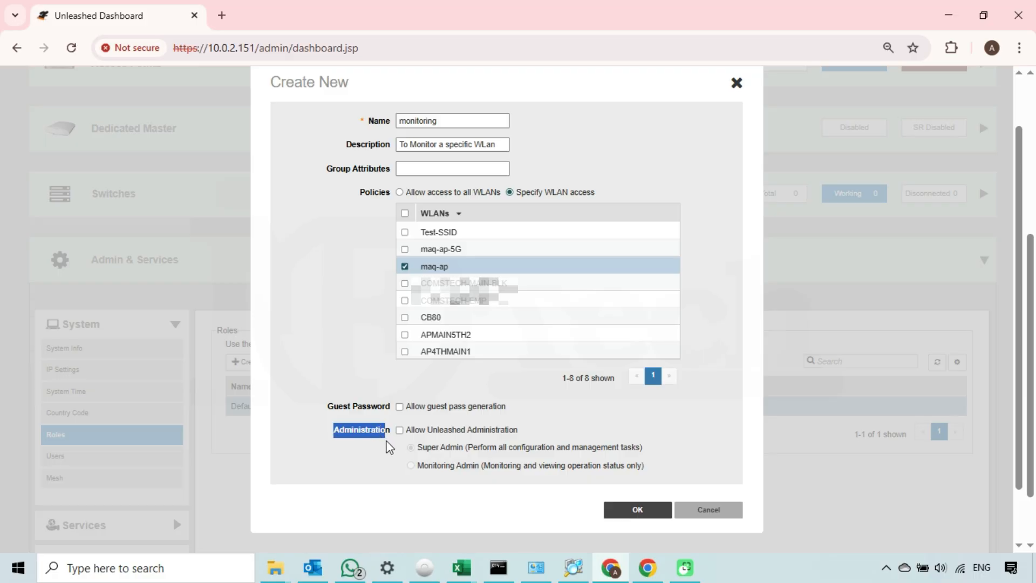
pyautogui.click(363, 493)
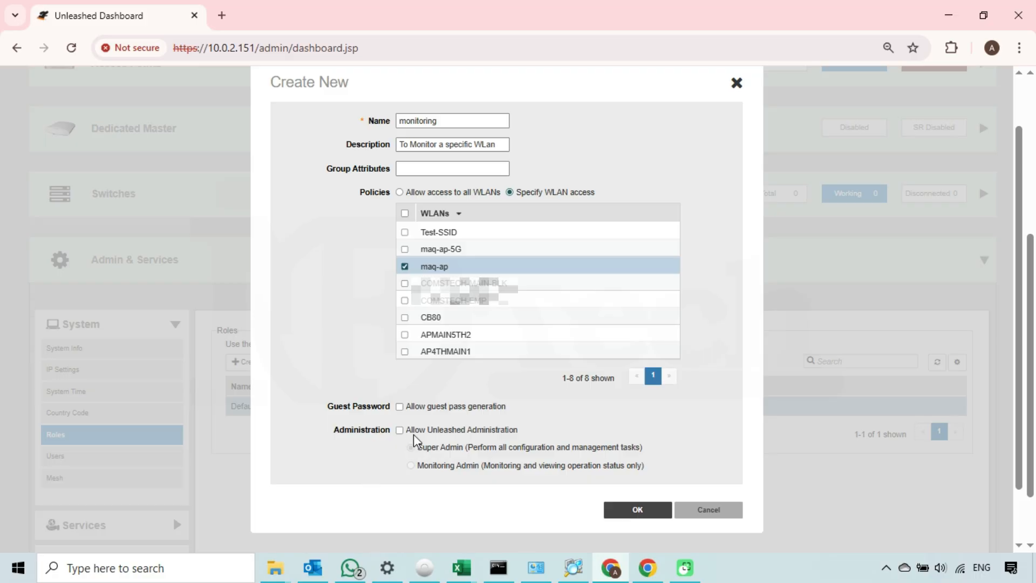
# Step: Allow Unleashed administration as Monitoring Admin and save the monitoring role
pyautogui.click(400, 430)
pyautogui.click(412, 465)
pyautogui.moveTo(423, 466); pyautogui.dragTo(507, 477)
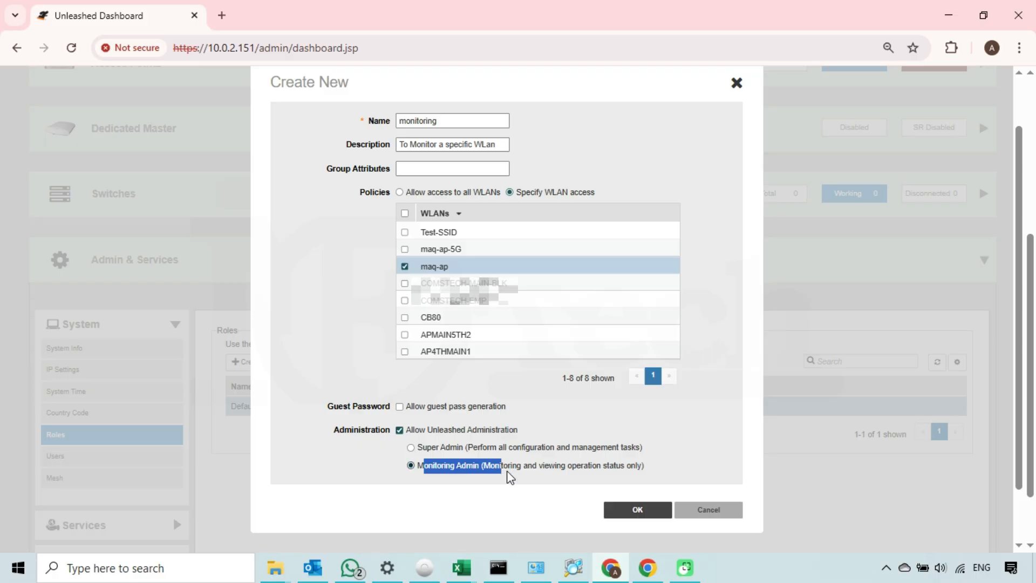
pyautogui.click(522, 470)
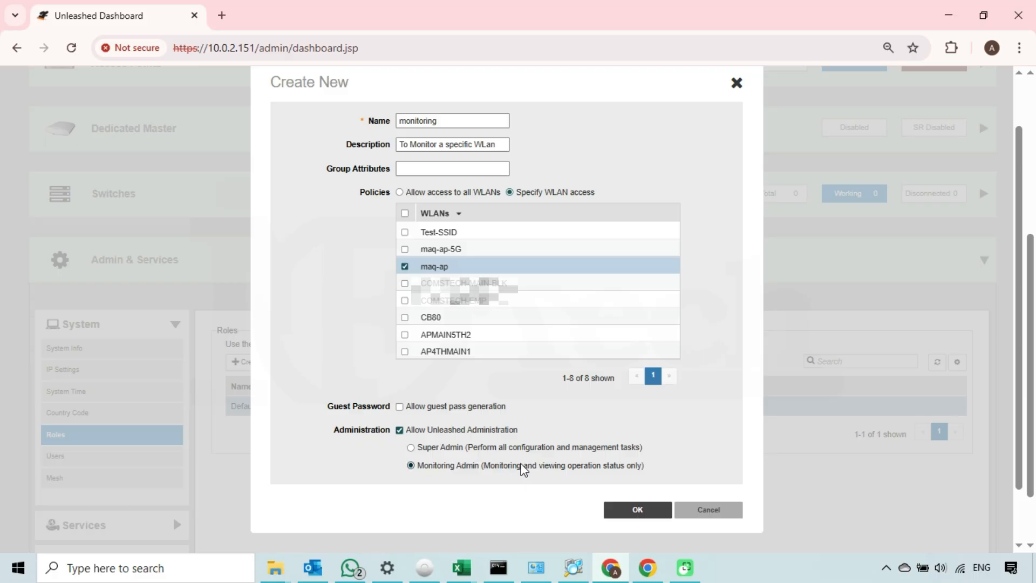
pyautogui.moveTo(487, 464); pyautogui.dragTo(590, 463)
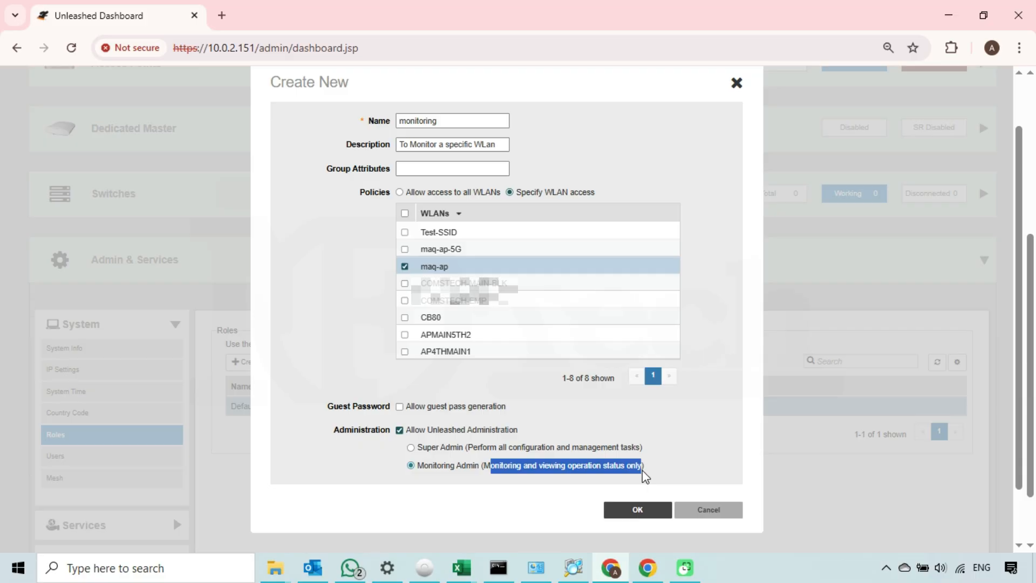
pyautogui.click(642, 469)
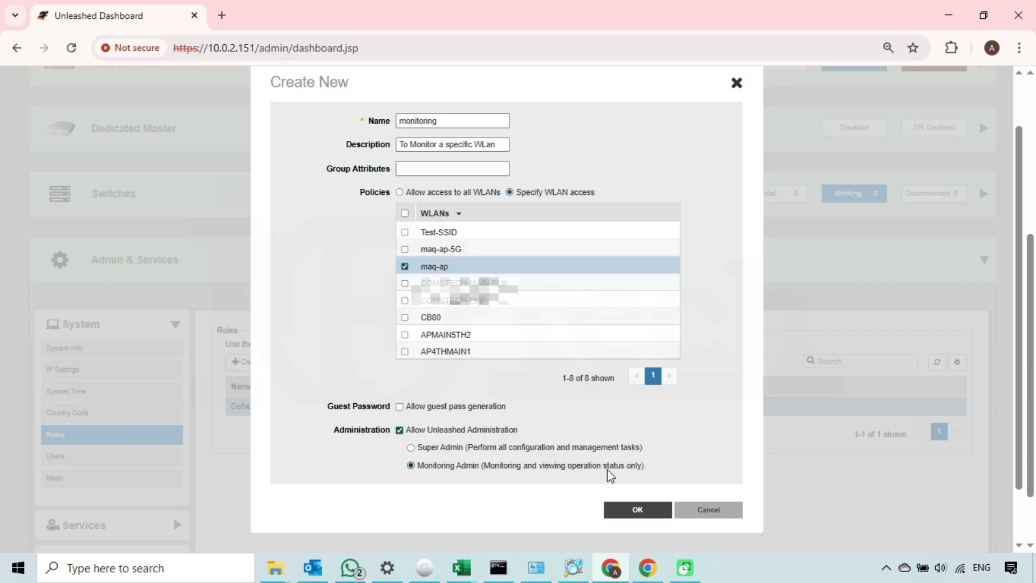
pyautogui.click(637, 511)
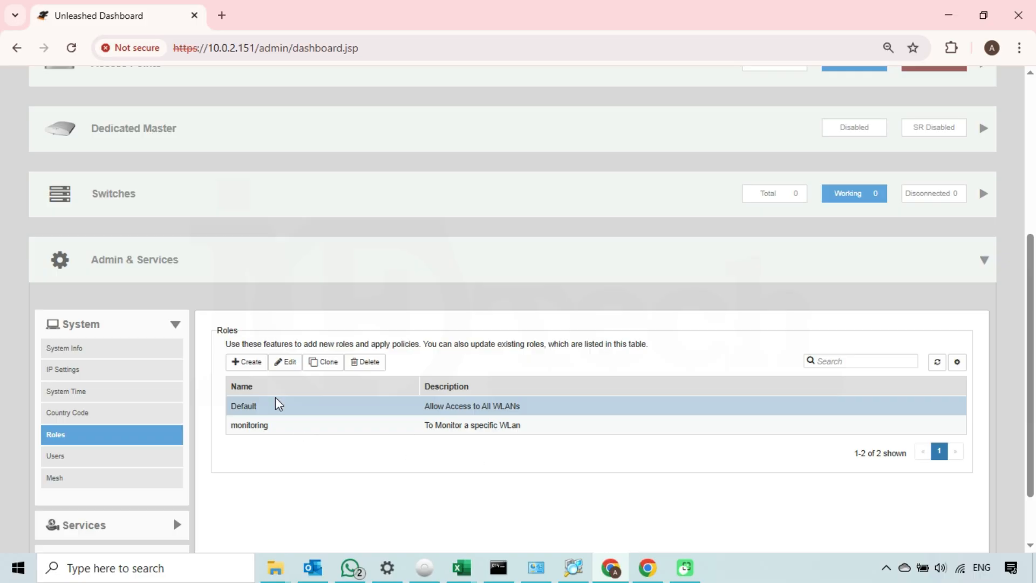
# Step: Create another role named 'administration' described as 'to make changes to the specific Wlan'
pyautogui.click(248, 363)
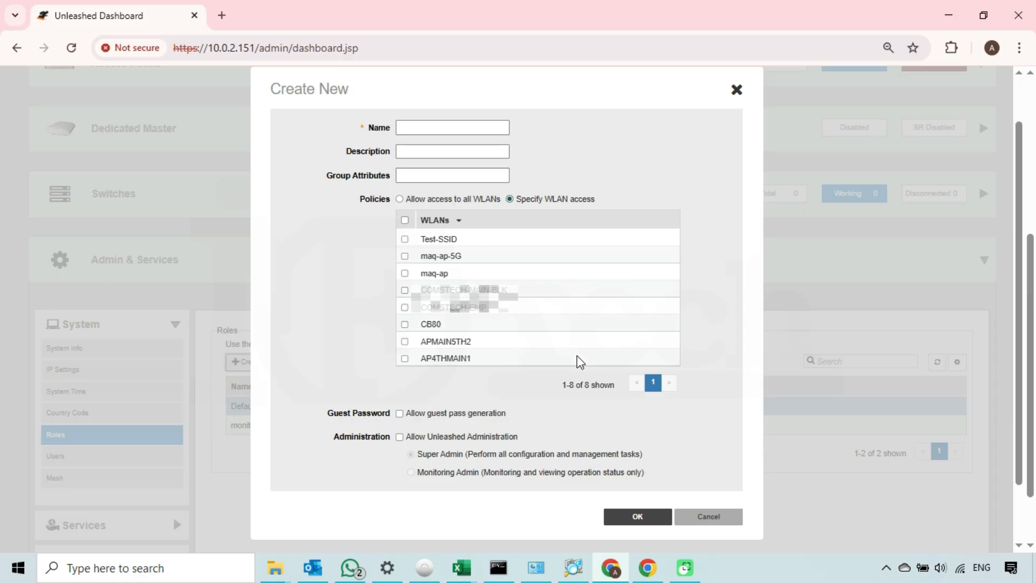
pyautogui.click(447, 127)
pyautogui.write('administration')
pyautogui.click(505, 151)
pyautogui.write('to ma')
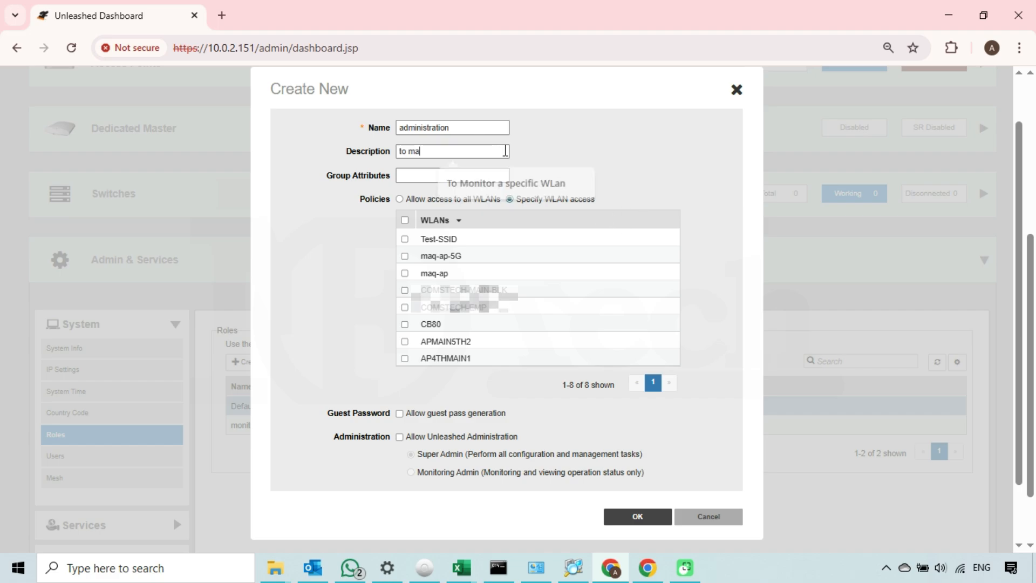
pyautogui.write('ke changes to t')
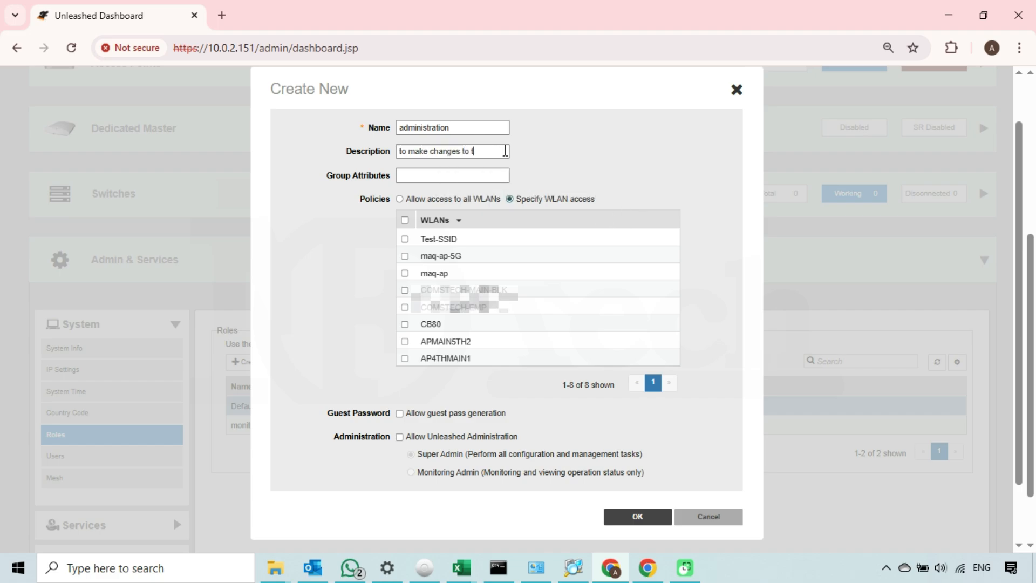
pyautogui.write('he specific Wlan')
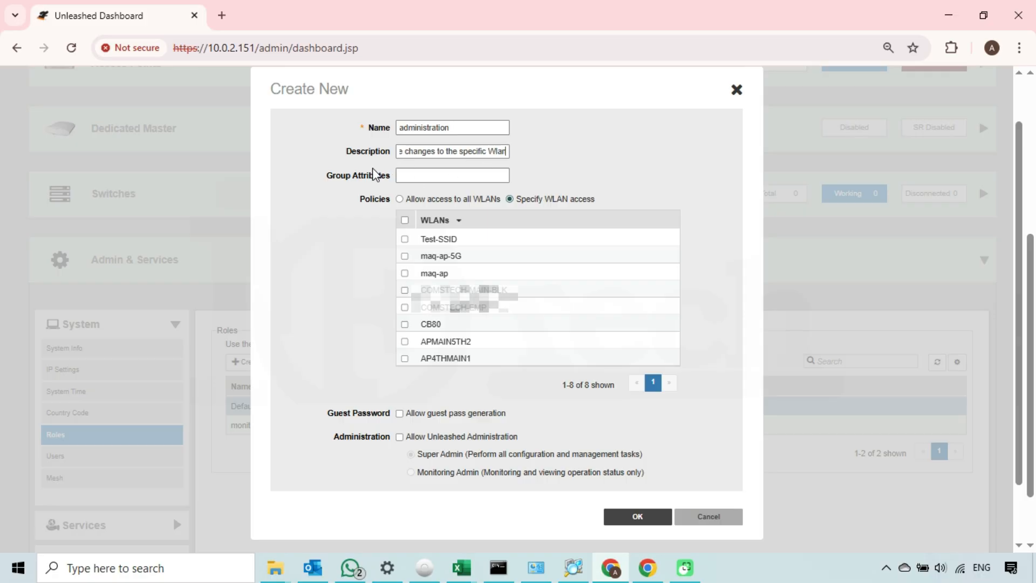
pyautogui.moveTo(380, 173); pyautogui.dragTo(326, 173)
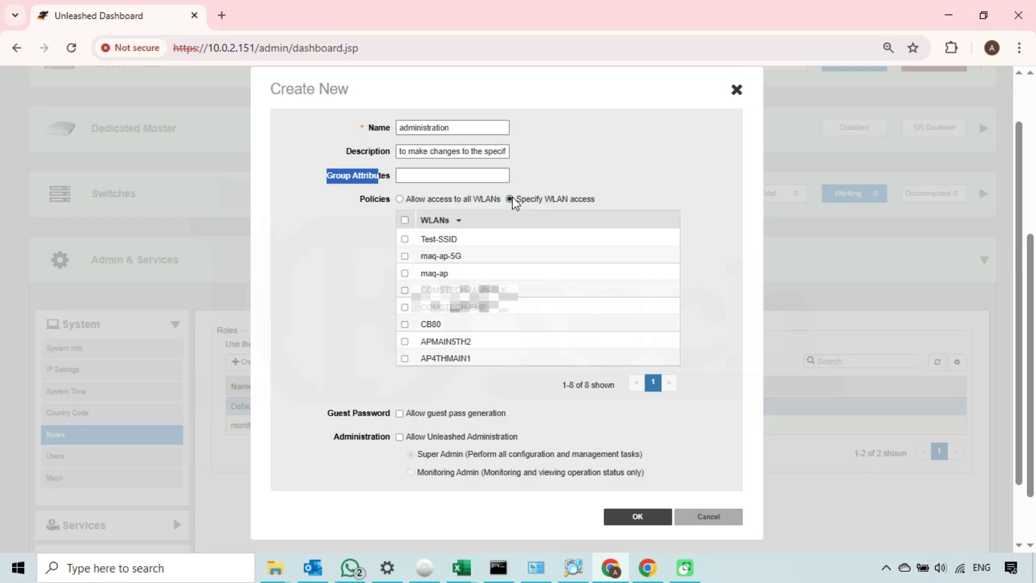
# Step: Choose Specify WLAN access, clear all WLANs, and tick only maq-ap
pyautogui.click(546, 156)
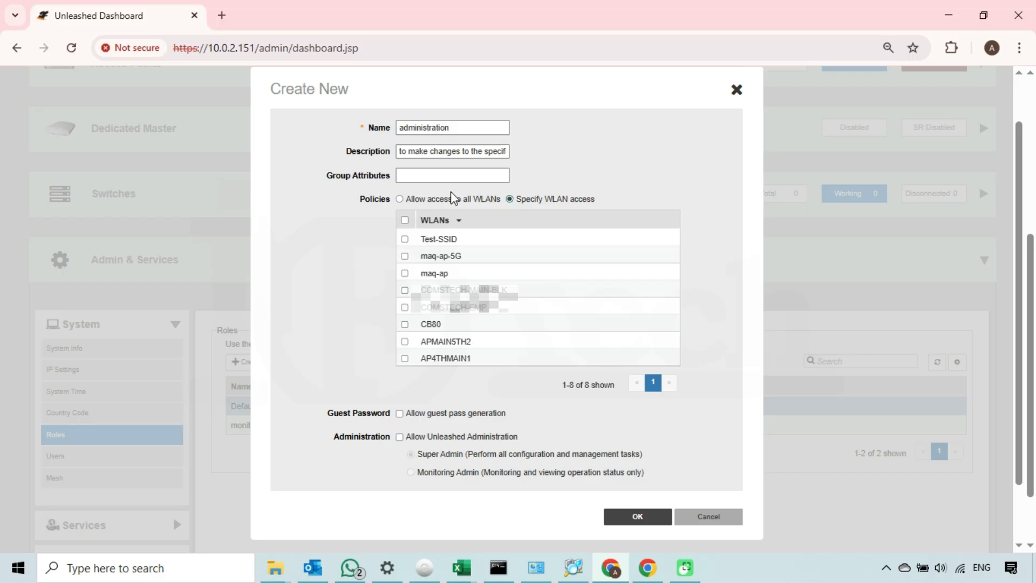
pyautogui.click(400, 199)
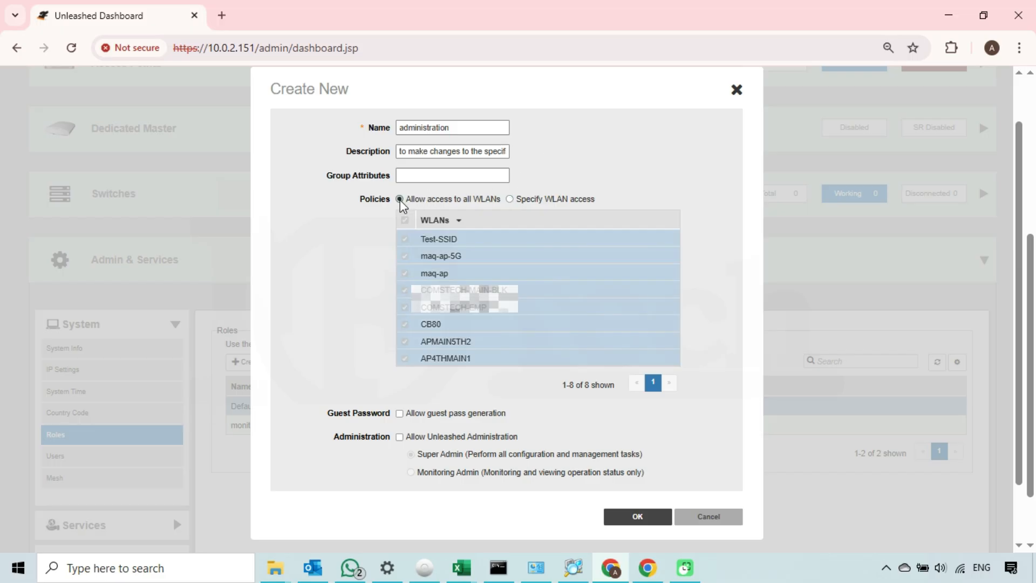
pyautogui.click(510, 200)
pyautogui.click(405, 221)
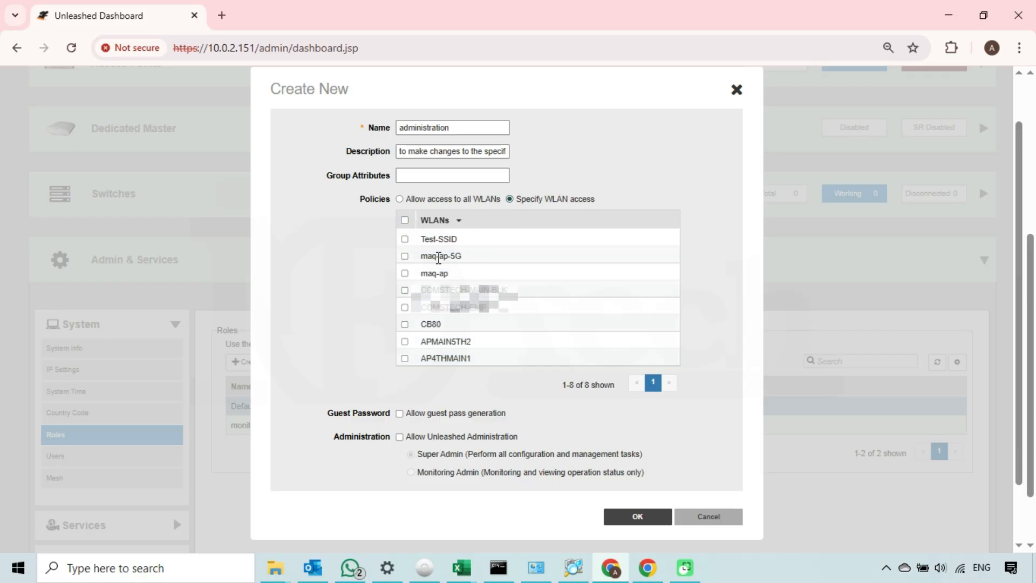
pyautogui.click(405, 274)
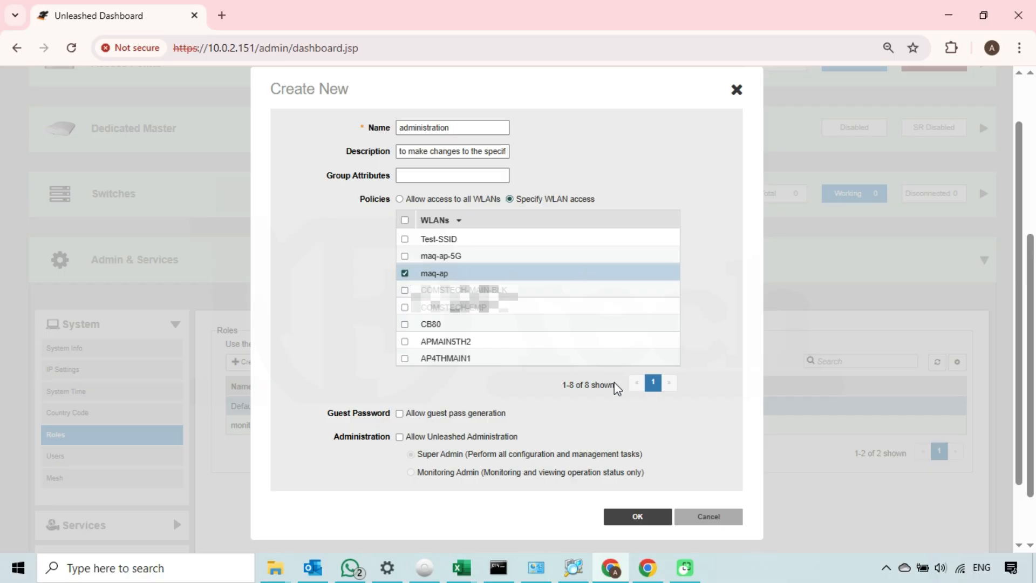
pyautogui.moveTo(324, 415); pyautogui.dragTo(385, 415)
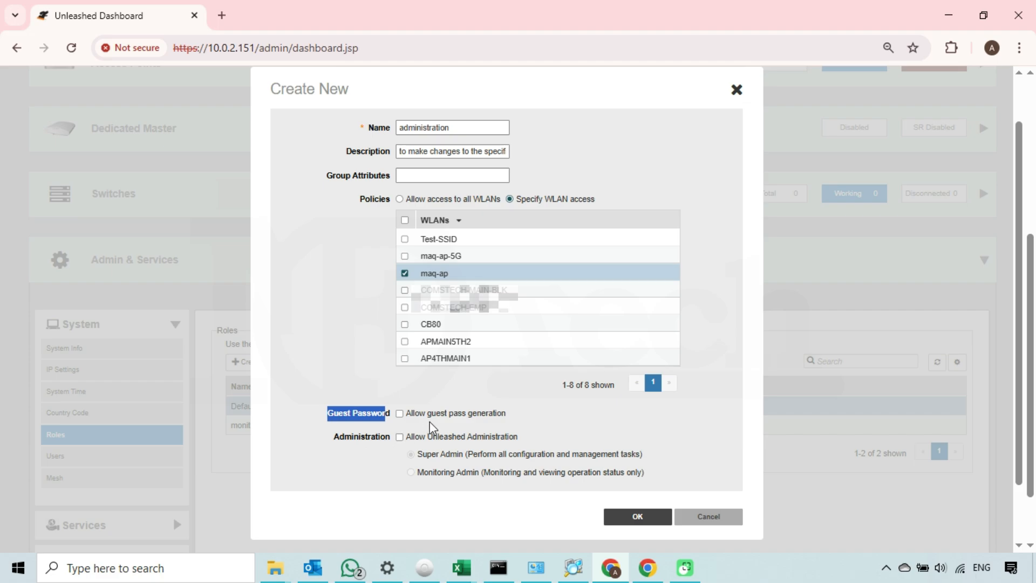
pyautogui.moveTo(331, 438); pyautogui.dragTo(384, 430)
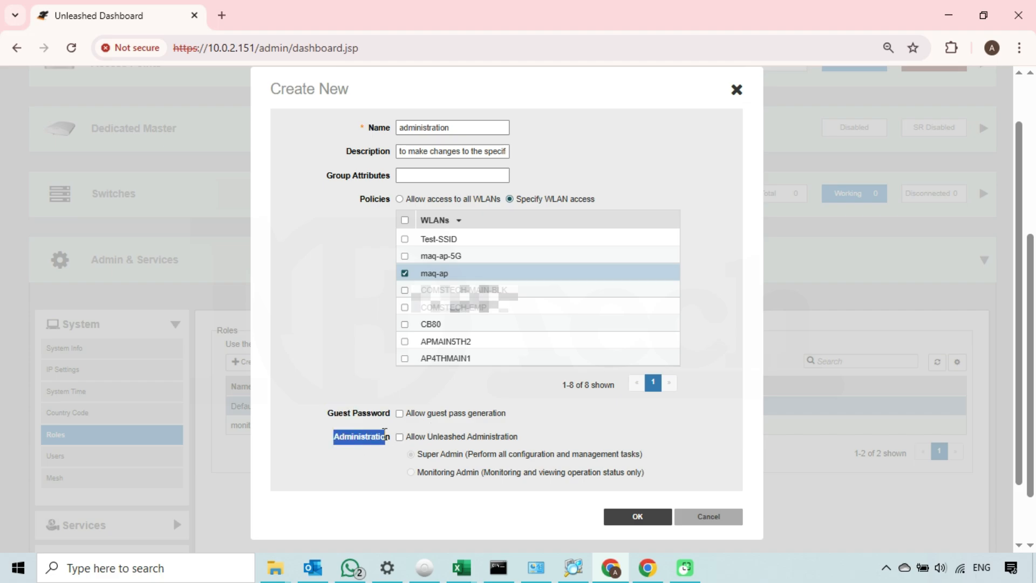
# Step: Allow Unleashed administration with Super Admin rights and save the administration role
pyautogui.click(403, 438)
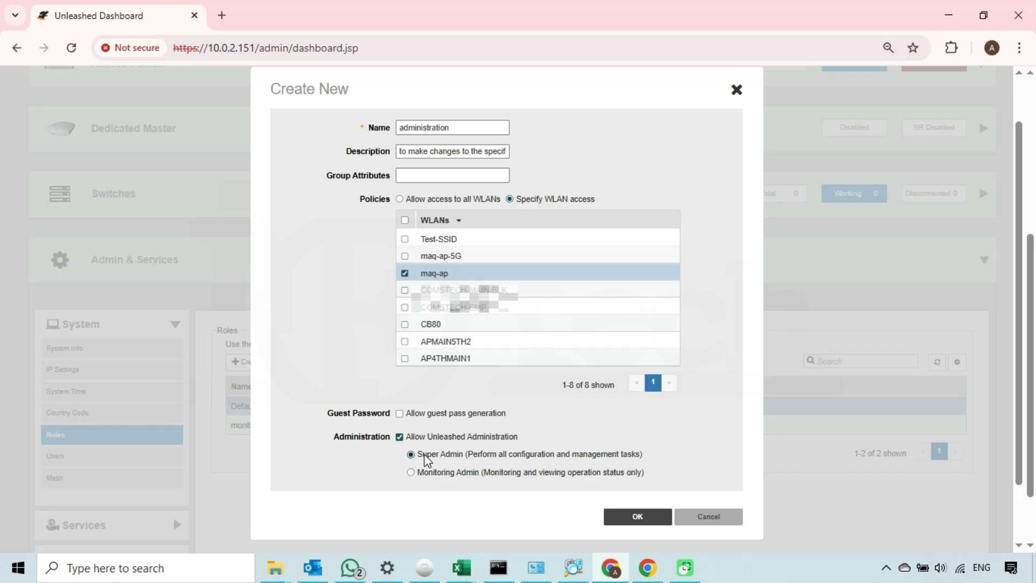
pyautogui.moveTo(422, 453); pyautogui.dragTo(475, 456)
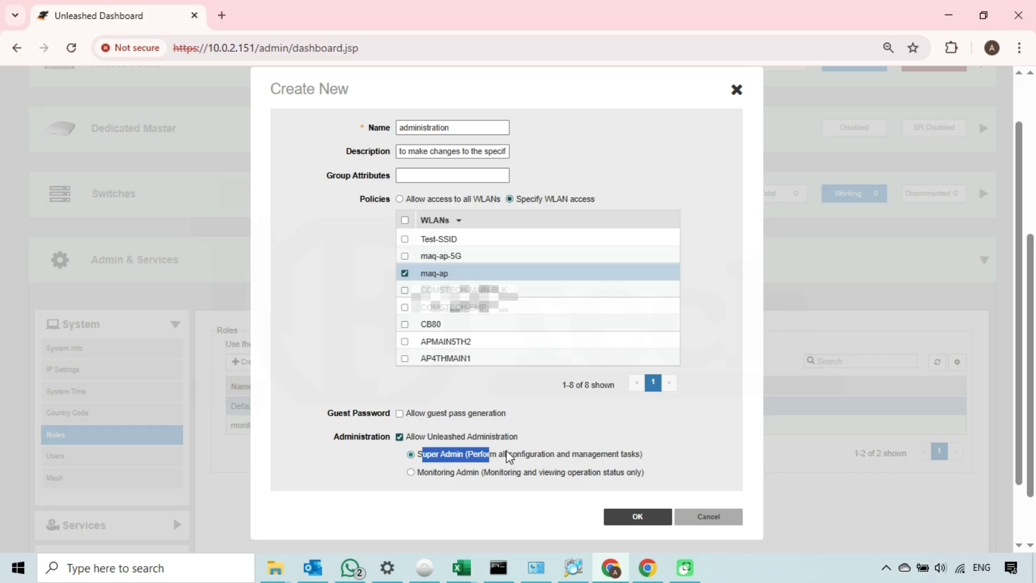
pyautogui.moveTo(633, 449); pyautogui.dragTo(653, 455)
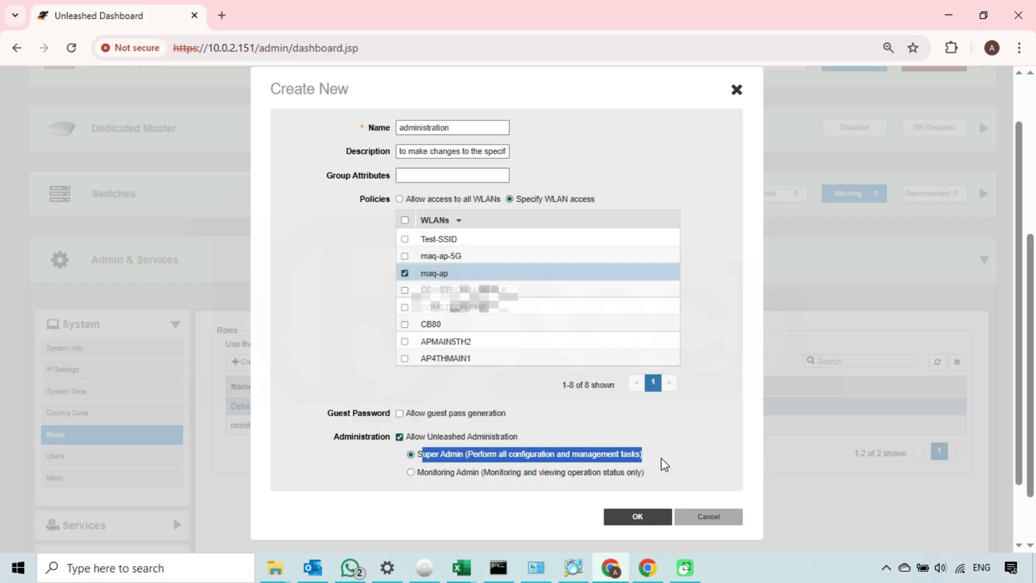
pyautogui.click(661, 458)
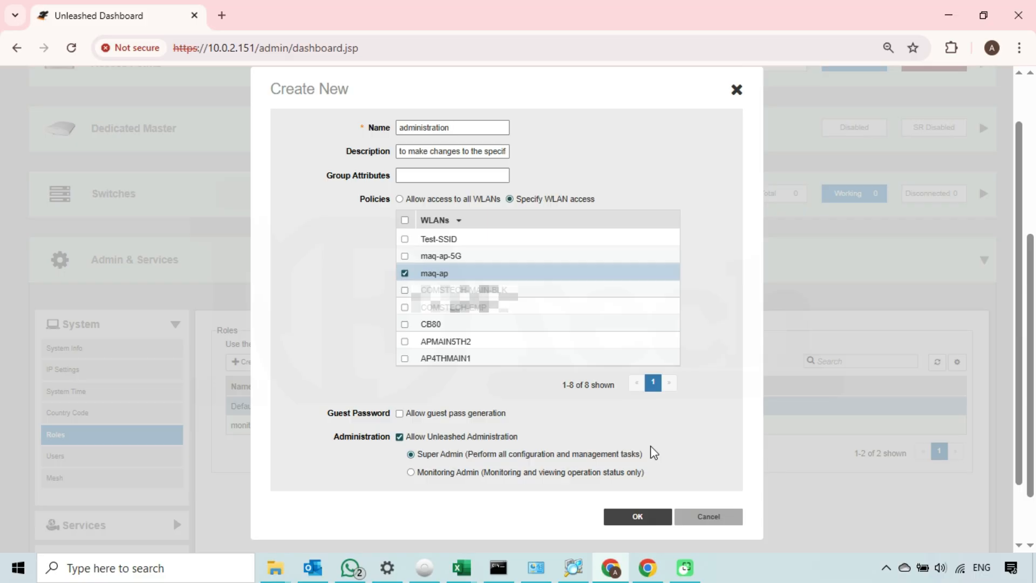
pyautogui.click(633, 522)
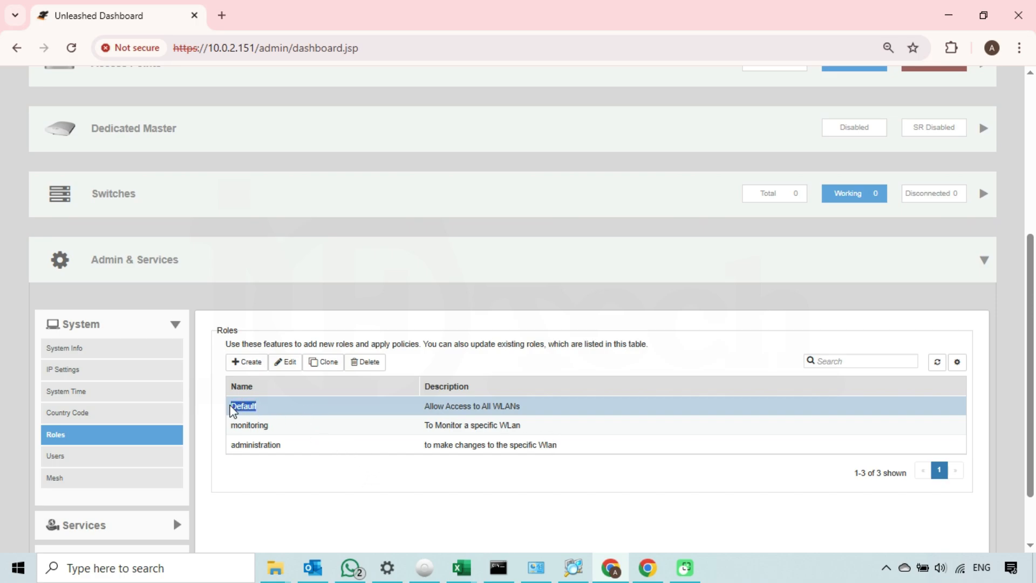
pyautogui.moveTo(231, 407); pyautogui.dragTo(367, 412)
pyautogui.moveTo(429, 409); pyautogui.dragTo(522, 409)
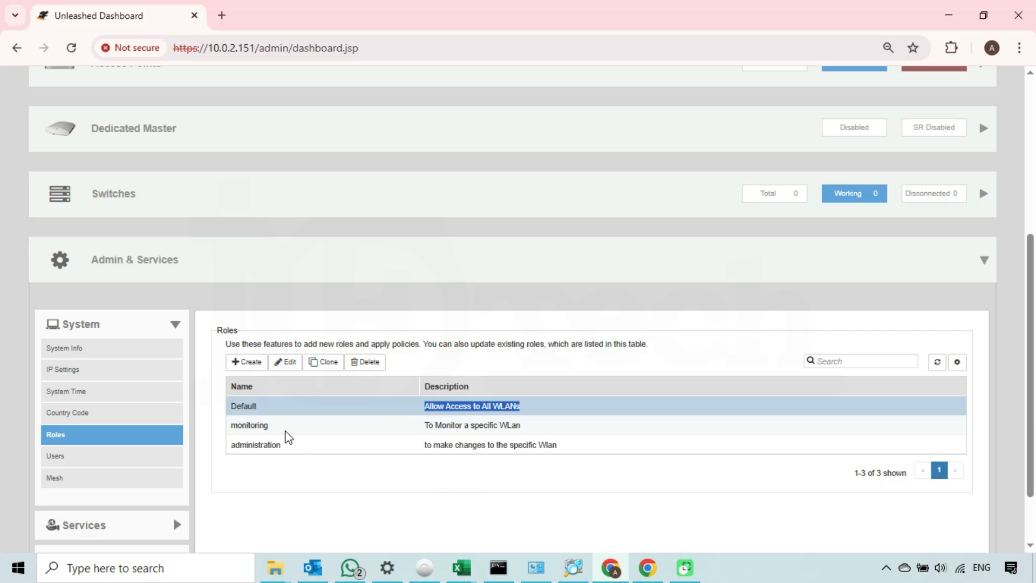
pyautogui.moveTo(265, 425); pyautogui.dragTo(231, 424)
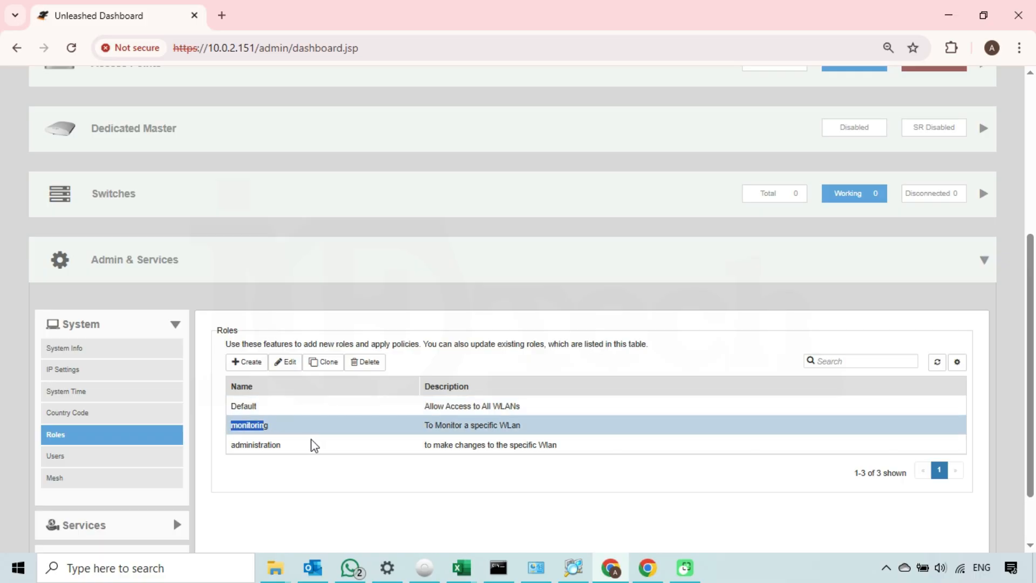
pyautogui.moveTo(424, 425); pyautogui.dragTo(523, 423)
pyautogui.click(418, 469)
pyautogui.moveTo(284, 446); pyautogui.dragTo(226, 446)
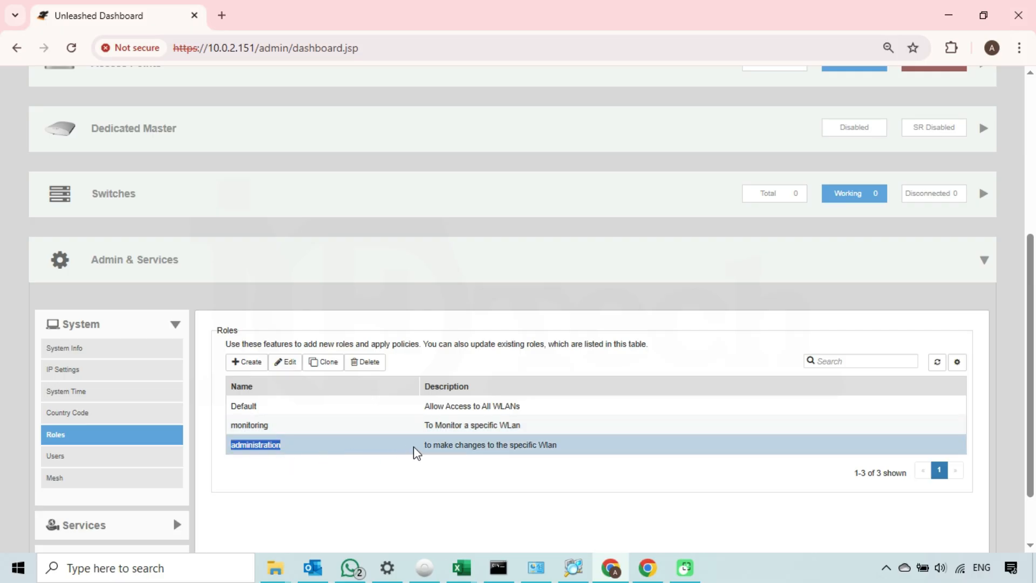
pyautogui.moveTo(427, 445); pyautogui.dragTo(561, 445)
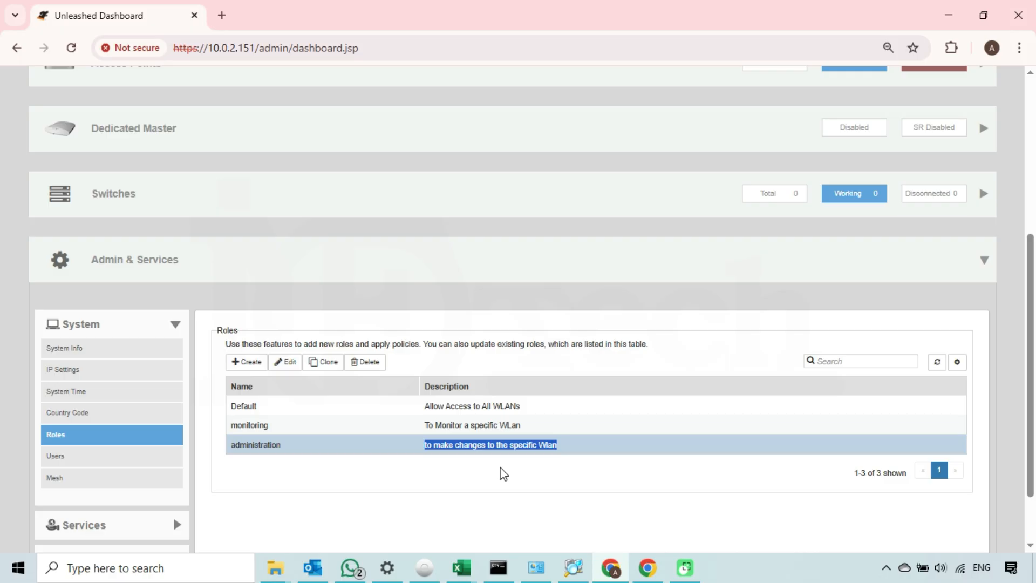
pyautogui.click(414, 503)
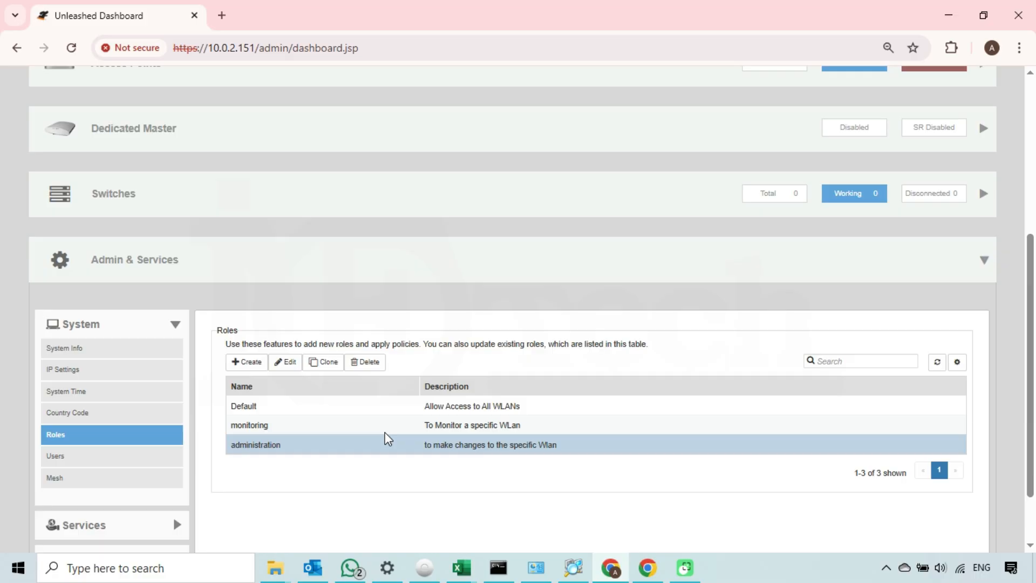
# Step: Show the Users page and highlight the empty Internal User Database explanation
pyautogui.click(81, 457)
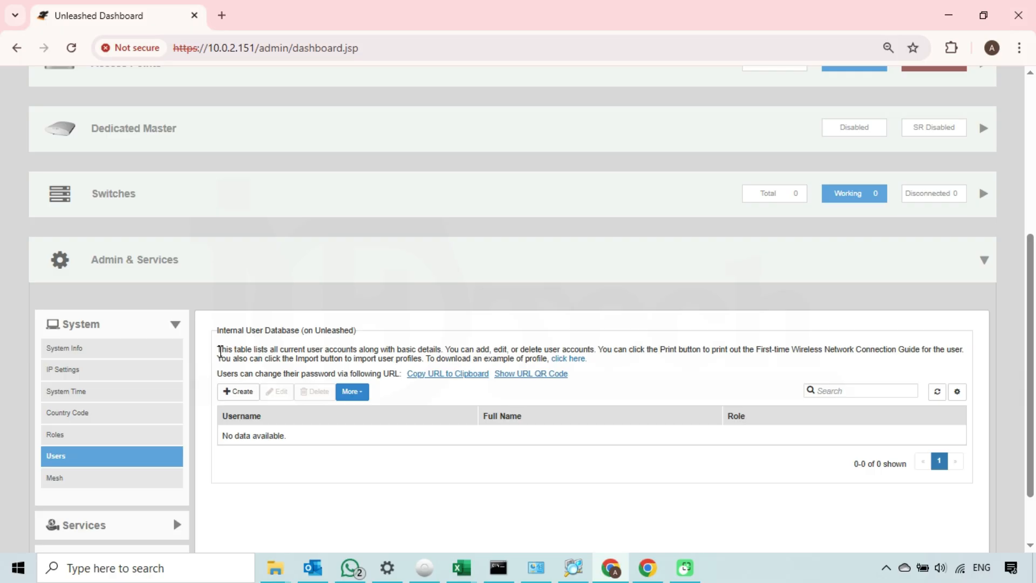
pyautogui.moveTo(219, 351); pyautogui.dragTo(551, 360)
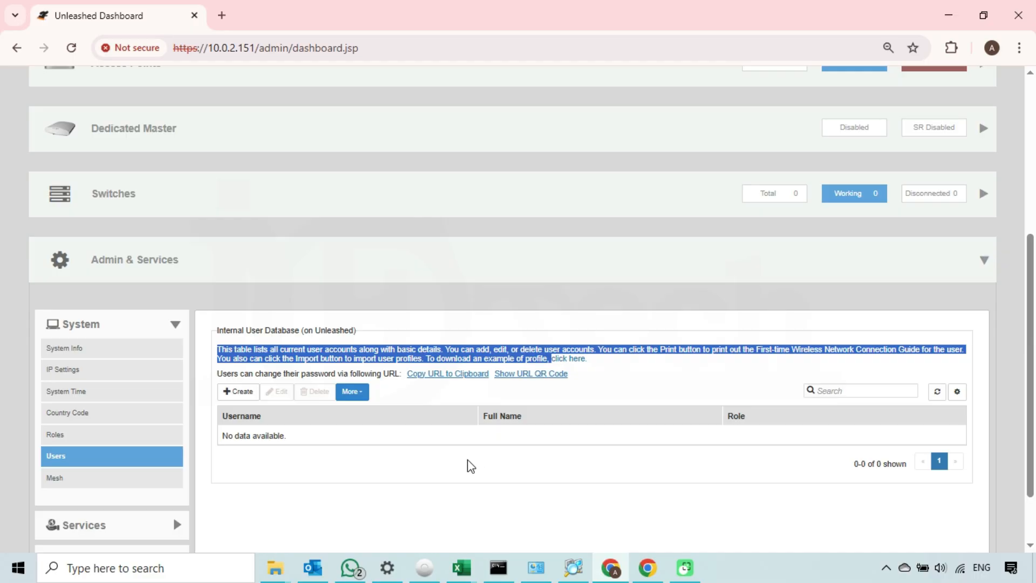
pyautogui.click(402, 497)
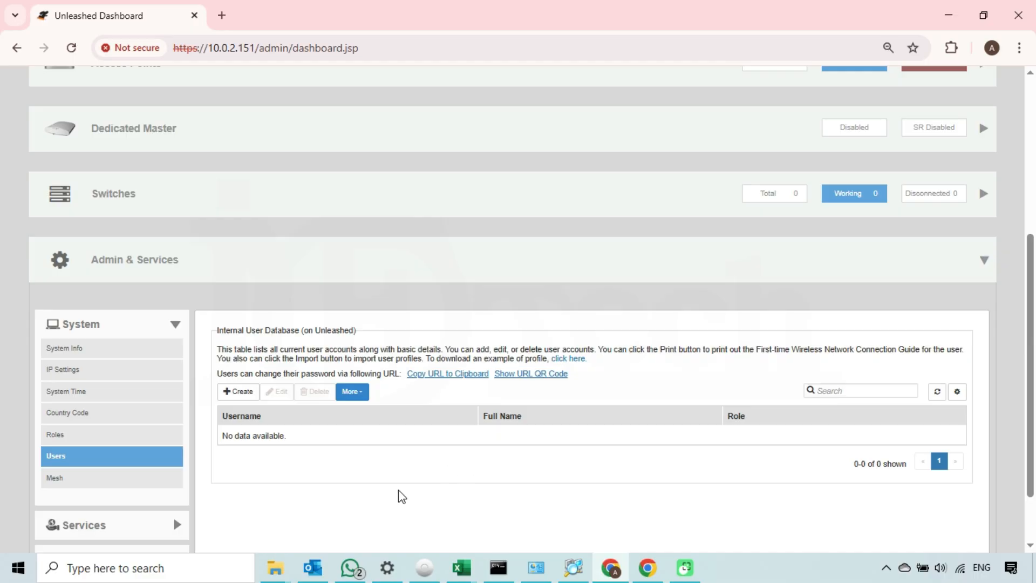
# Step: Start a new user with username 'monitor', full name 'monitor', and a confirmed password
pyautogui.click(236, 392)
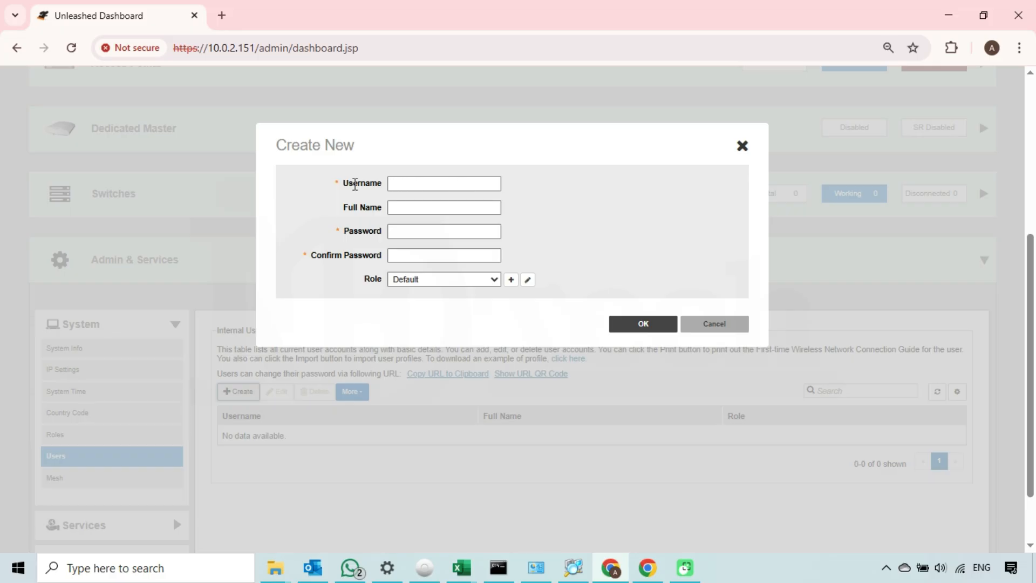
pyautogui.click(429, 183)
pyautogui.write('monitor')
pyautogui.click(419, 208)
pyautogui.write('monitor')
pyautogui.click(409, 235)
pyautogui.write('************')
pyautogui.click(413, 254)
pyautogui.write('***********')
# Step: Assign the 'monitoring' role to the new monitor user
pyautogui.doubleClick(371, 278)
pyautogui.click(374, 284)
pyautogui.moveTo(421, 183); pyautogui.dragTo(385, 183)
pyautogui.click(495, 280)
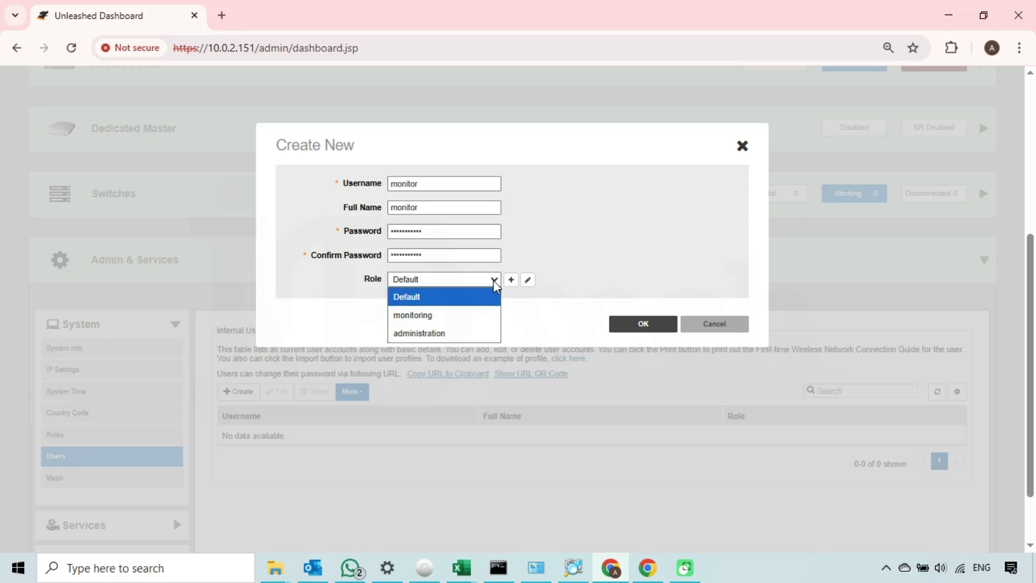
pyautogui.click(434, 316)
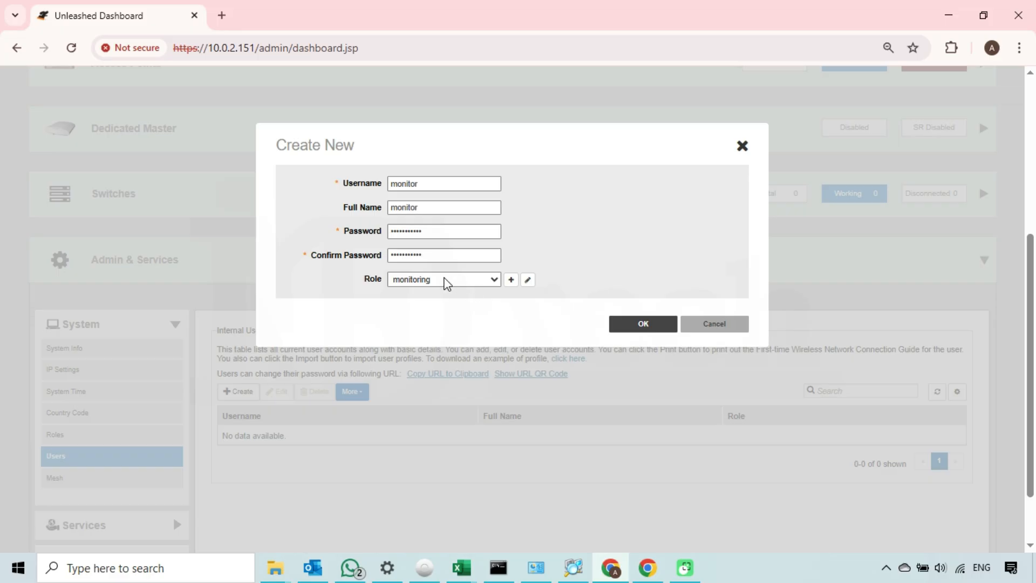
# Step: Review the monitoring role and new-role forms without changes, then save user monitor
pyautogui.click(528, 281)
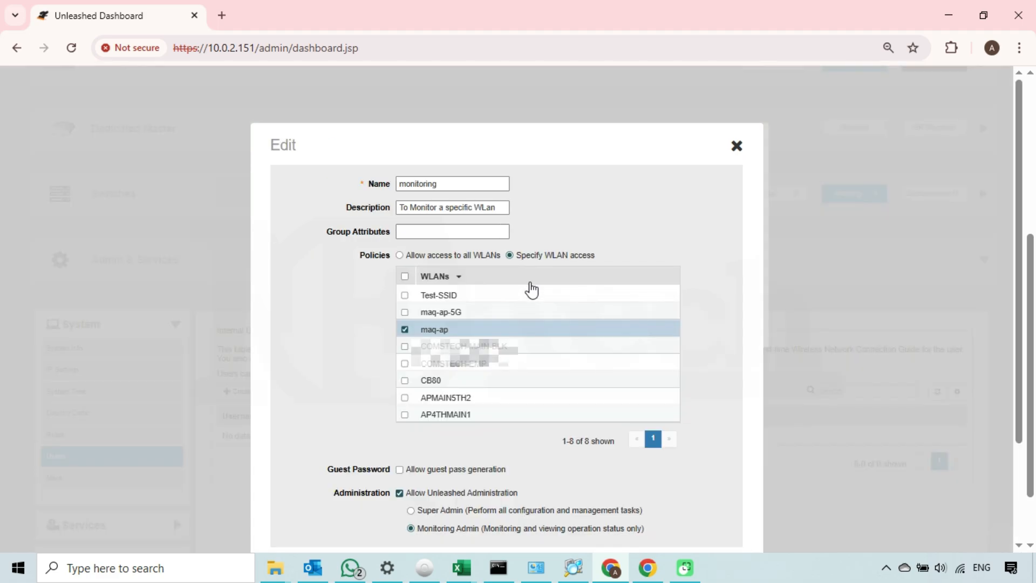
pyautogui.click(737, 146)
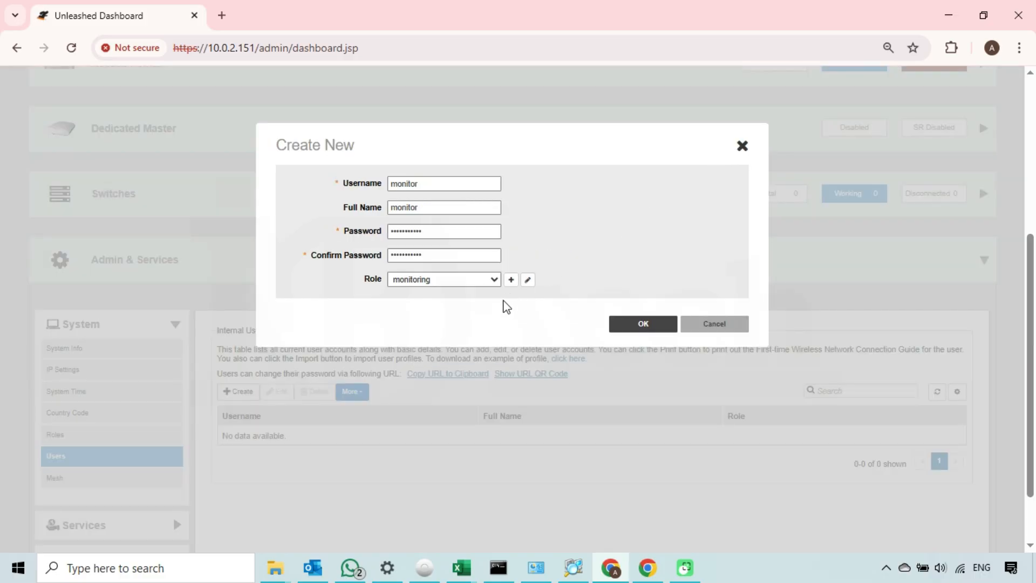
pyautogui.click(512, 281)
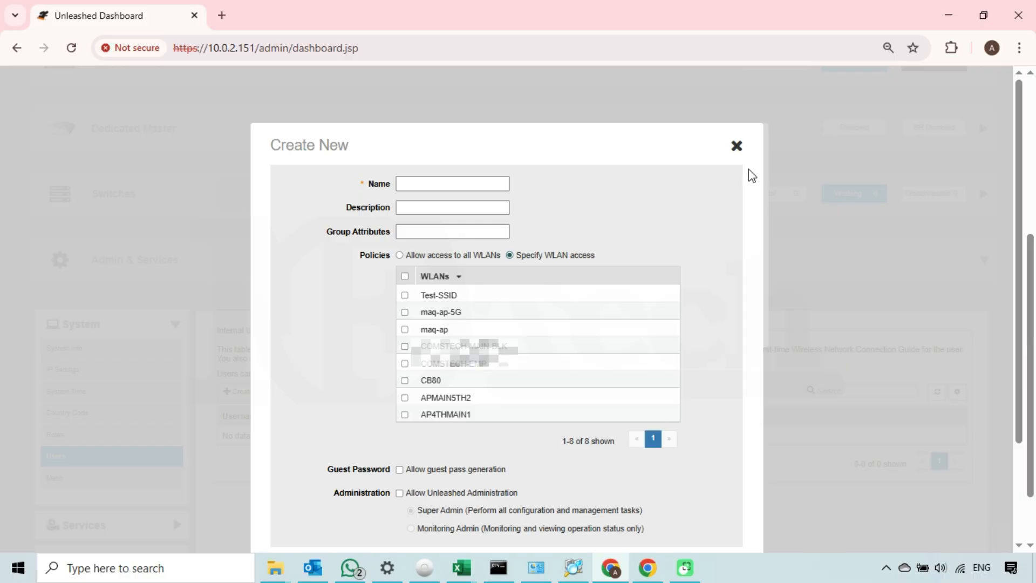
pyautogui.click(737, 146)
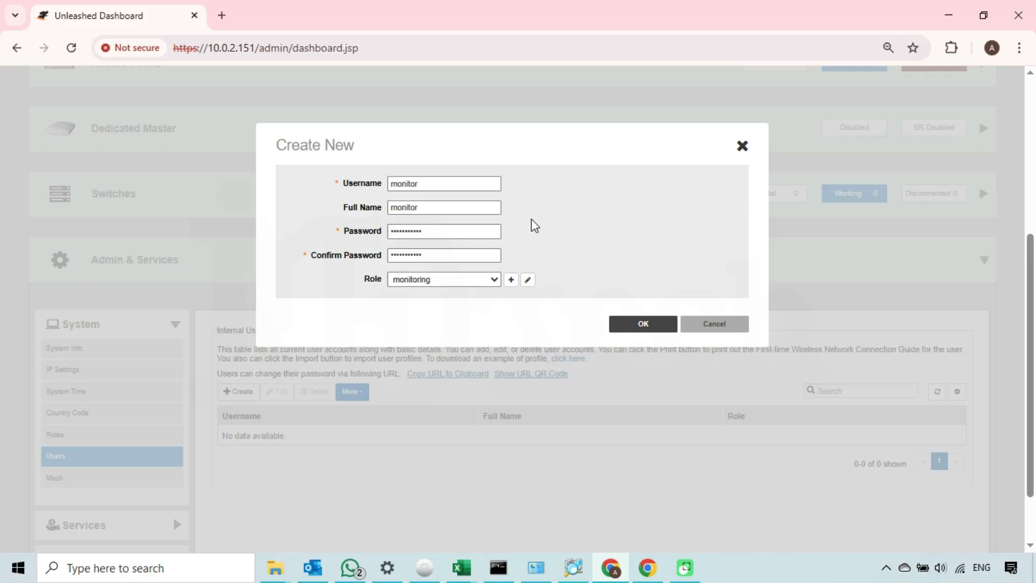
pyautogui.click(638, 328)
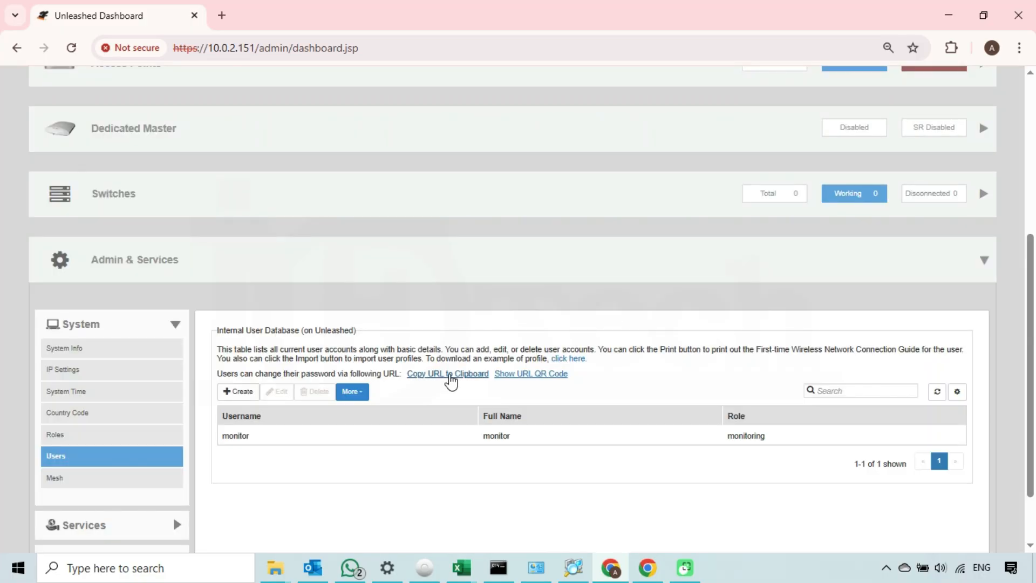
pyautogui.click(249, 435)
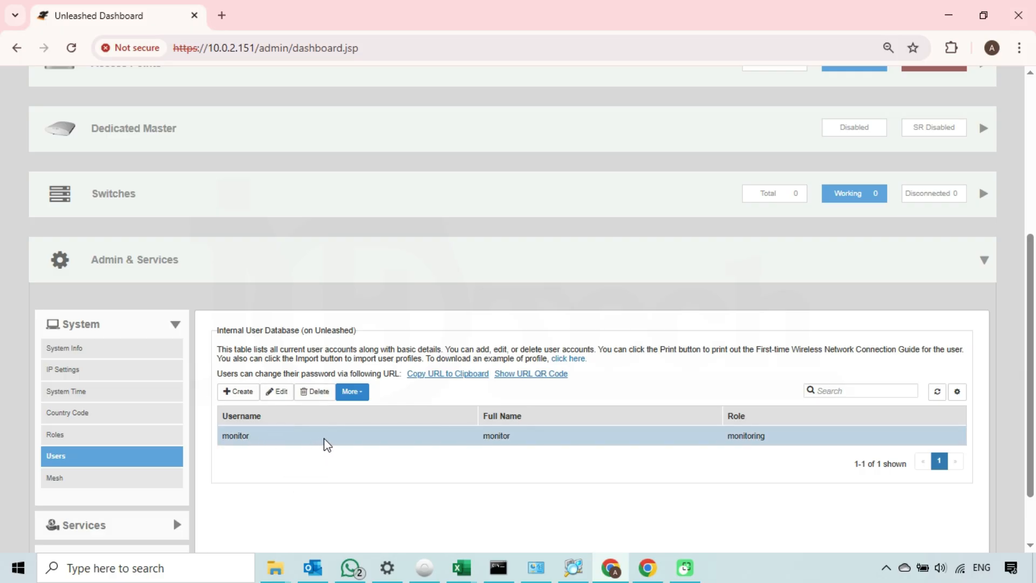
pyautogui.click(279, 391)
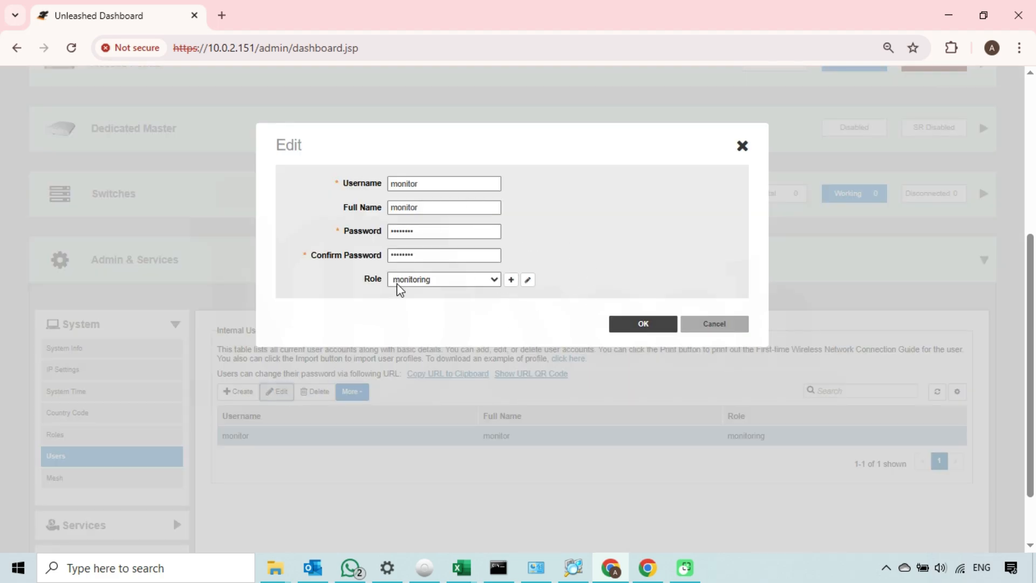
pyautogui.click(486, 286)
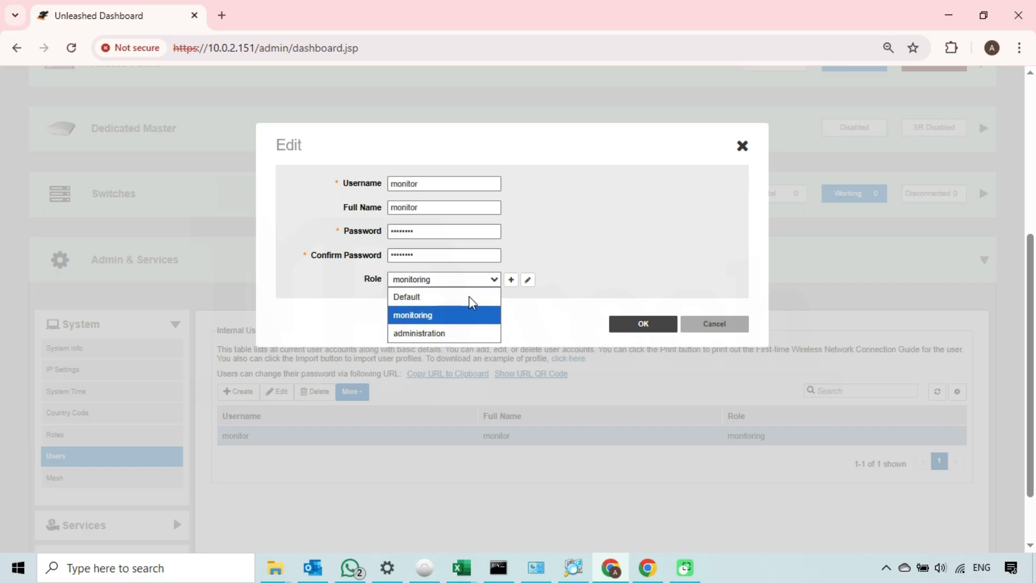
pyautogui.click(542, 309)
pyautogui.click(471, 252)
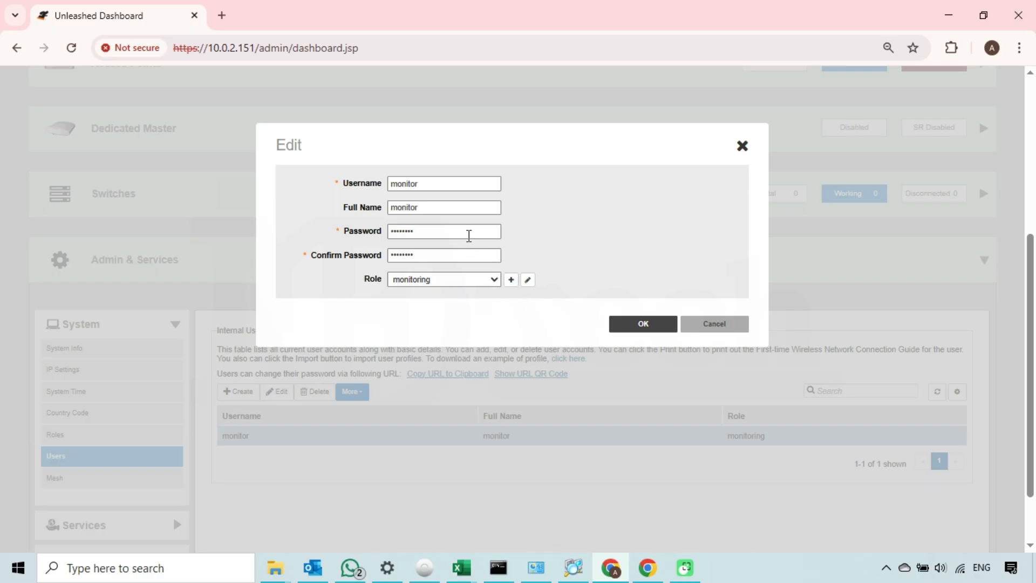
pyautogui.click(468, 234)
pyautogui.click(709, 326)
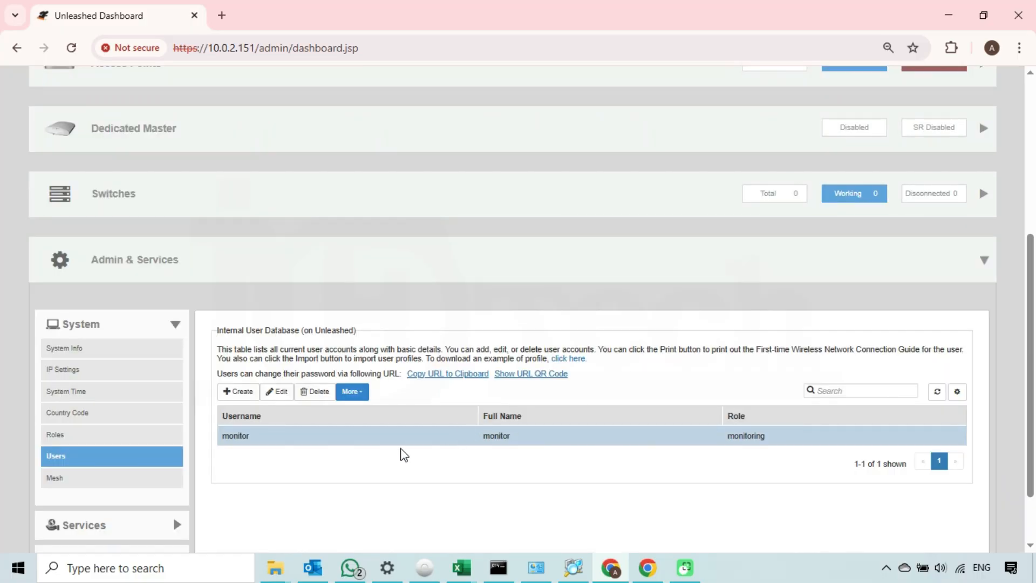
# Step: Fill in a new user 'admin-test' with full name 'admin-test', a confirmed password and the administration role
pyautogui.click(246, 395)
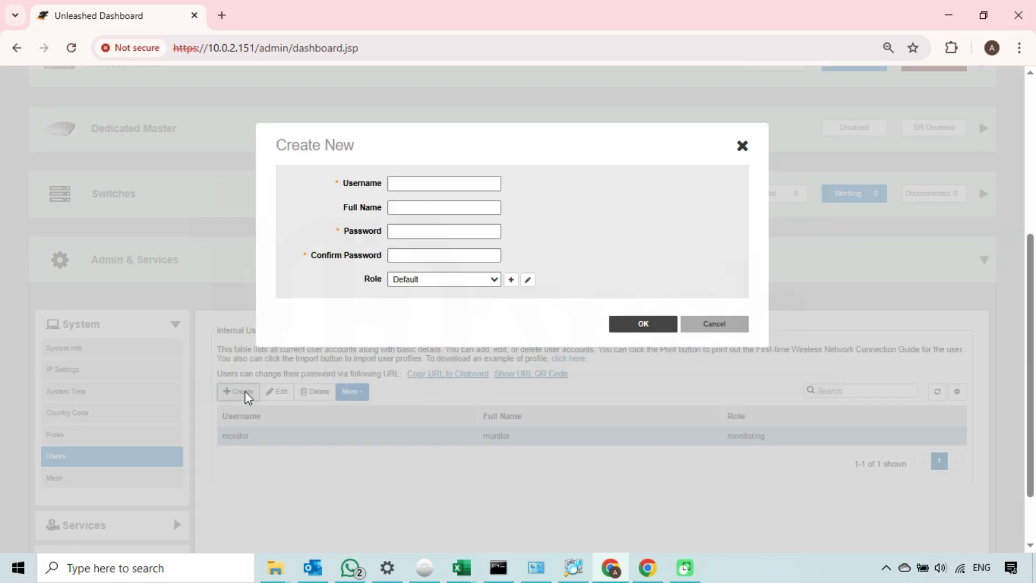
pyautogui.click(440, 183)
pyautogui.write('admin-test')
pyautogui.click(443, 208)
pyautogui.write('admin-test')
pyautogui.click(449, 232)
pyautogui.write('•••••••••')
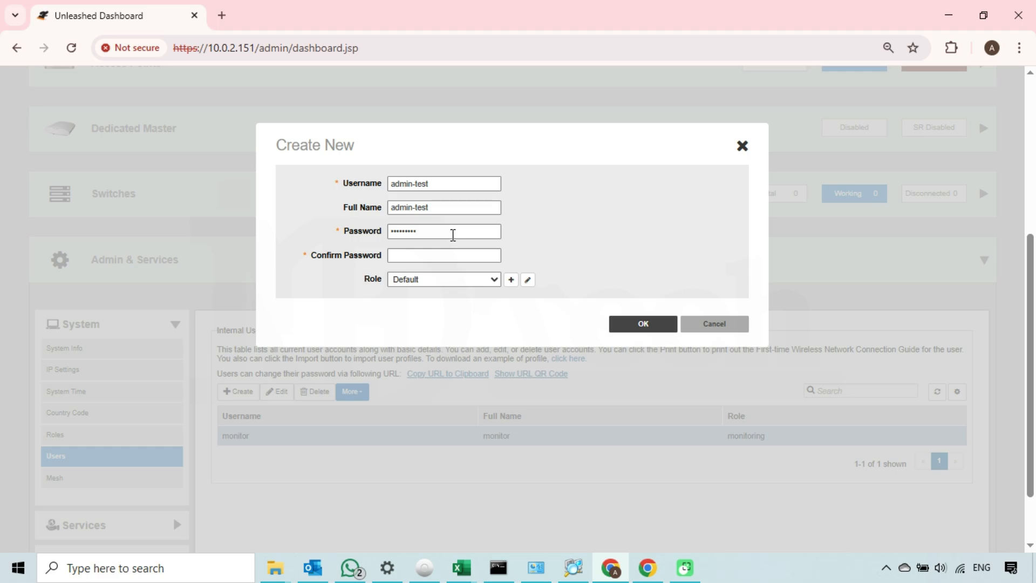
pyautogui.click(468, 258)
pyautogui.write('•••••••••')
pyautogui.click(494, 281)
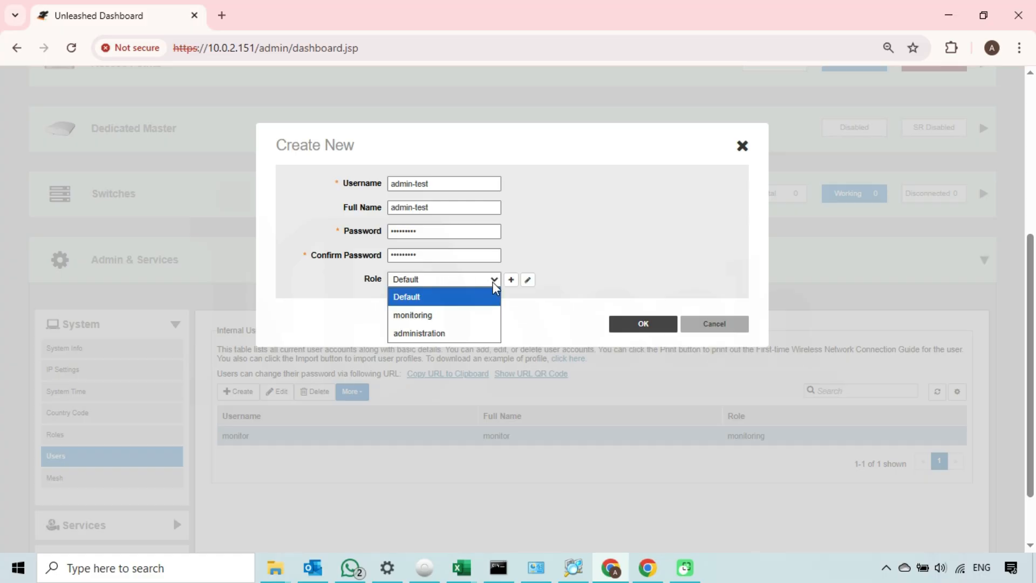
pyautogui.click(430, 334)
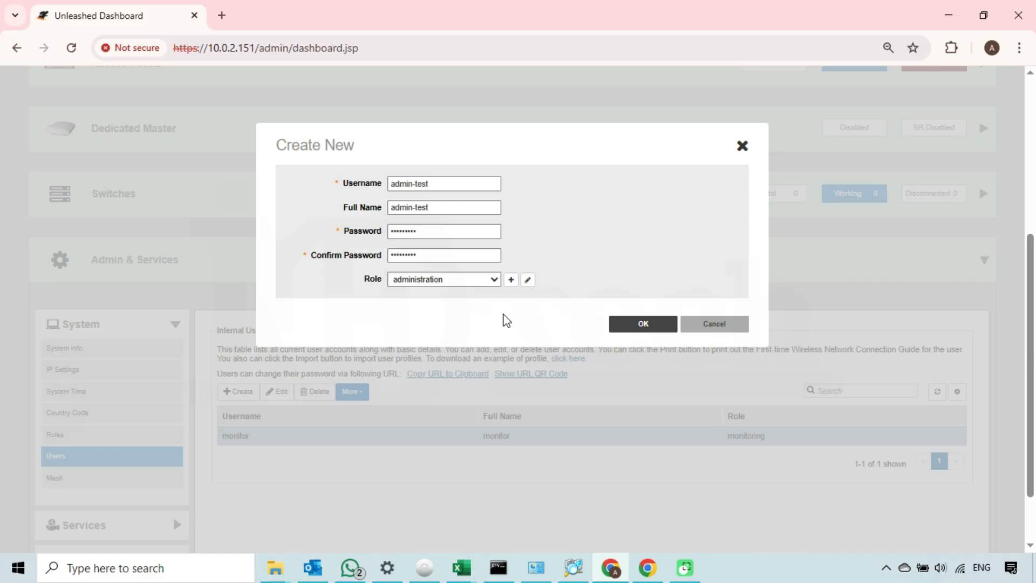
# Step: After the invalid-username warning, rename username and full name to 'testadmin' and save the user
pyautogui.click(643, 325)
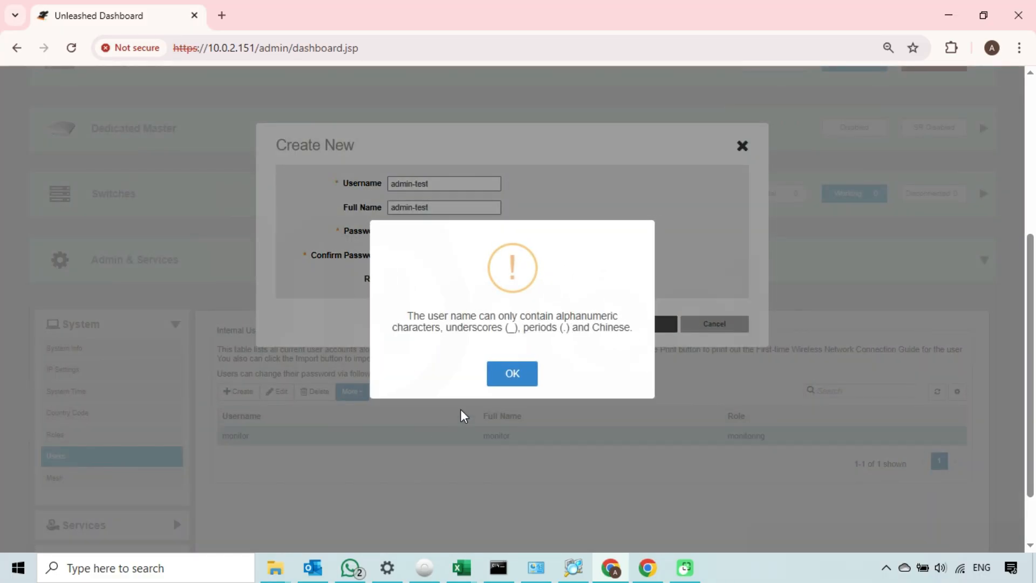
pyautogui.moveTo(411, 315); pyautogui.dragTo(645, 336)
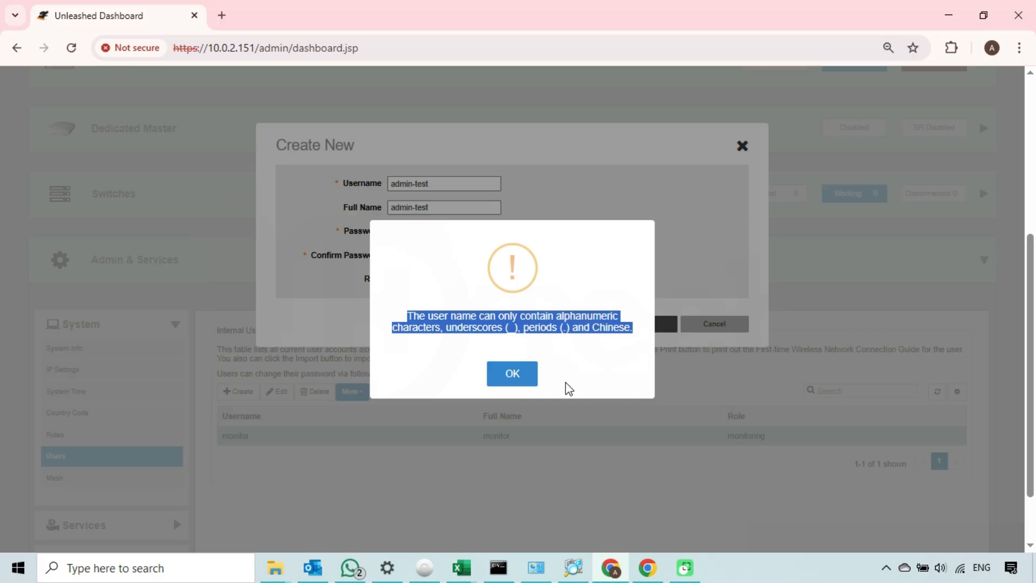
pyautogui.click(512, 374)
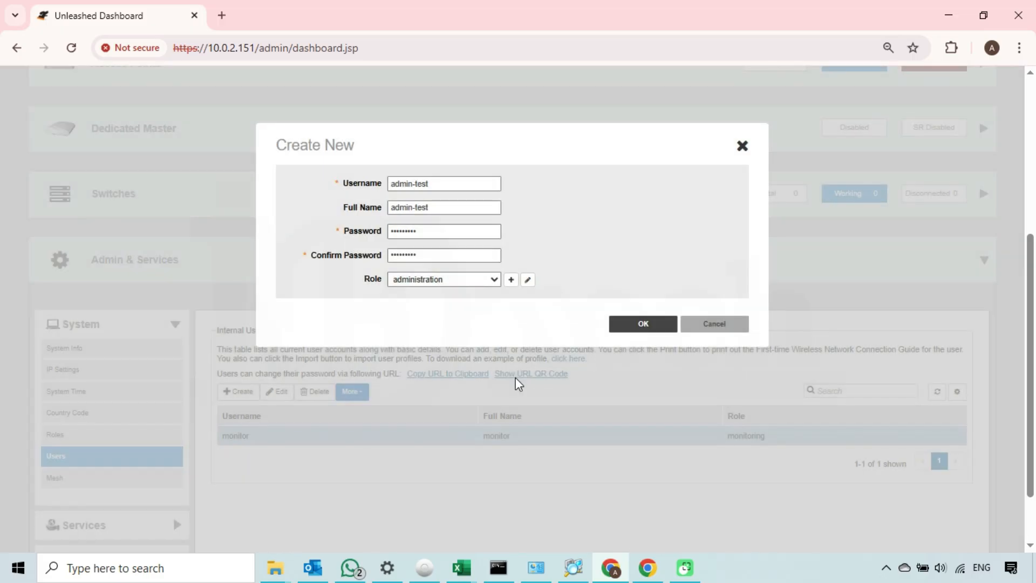
pyautogui.moveTo(439, 184); pyautogui.dragTo(387, 186)
pyautogui.write('testadmin')
pyautogui.moveTo(444, 208); pyautogui.dragTo(373, 207)
pyautogui.write('testadmin')
pyautogui.click(644, 324)
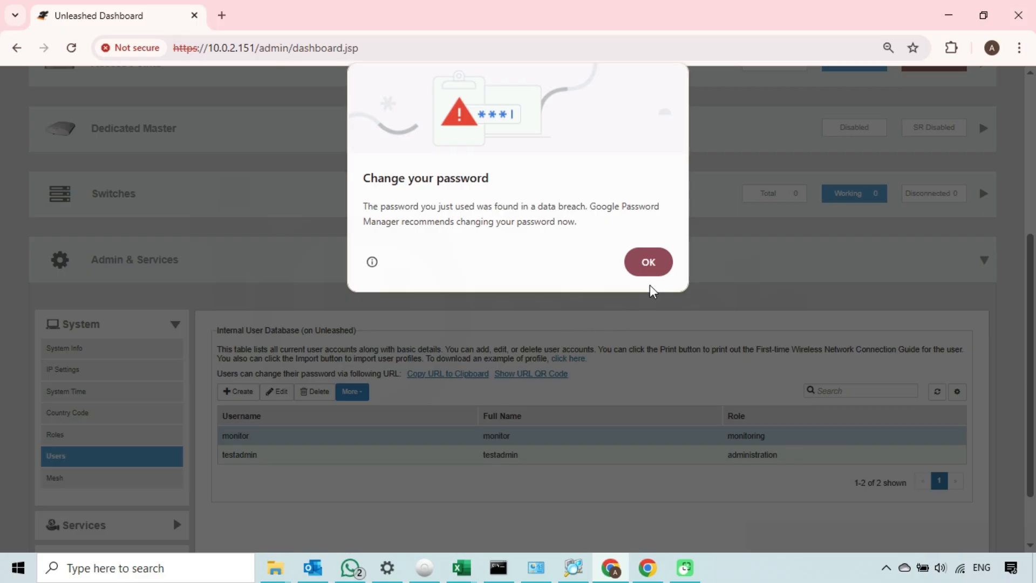
# Step: Dismiss Chrome's breached-password warning, check the monitor and testadmin rows, and switch to the Guest window
pyautogui.click(656, 263)
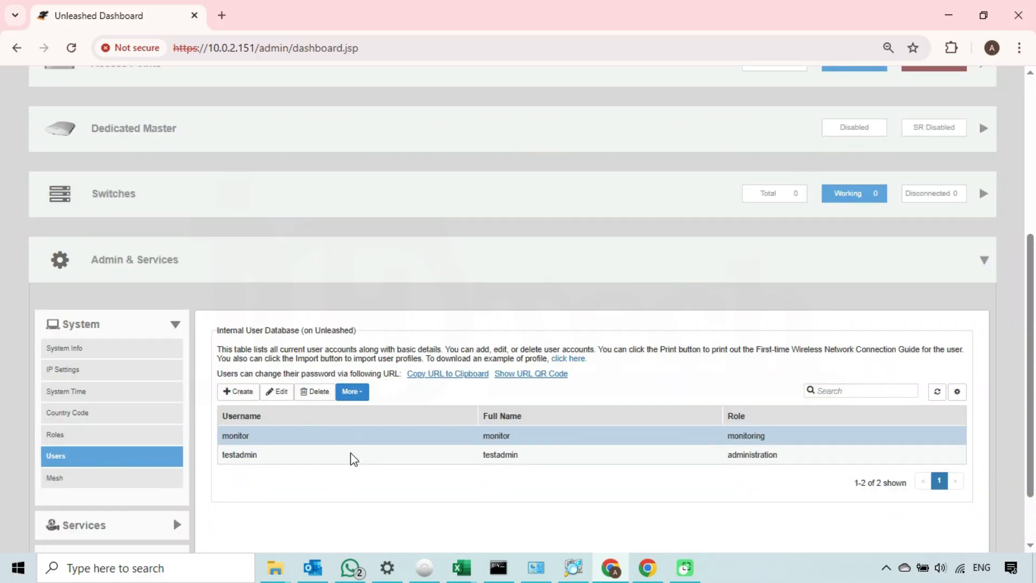
pyautogui.click(330, 456)
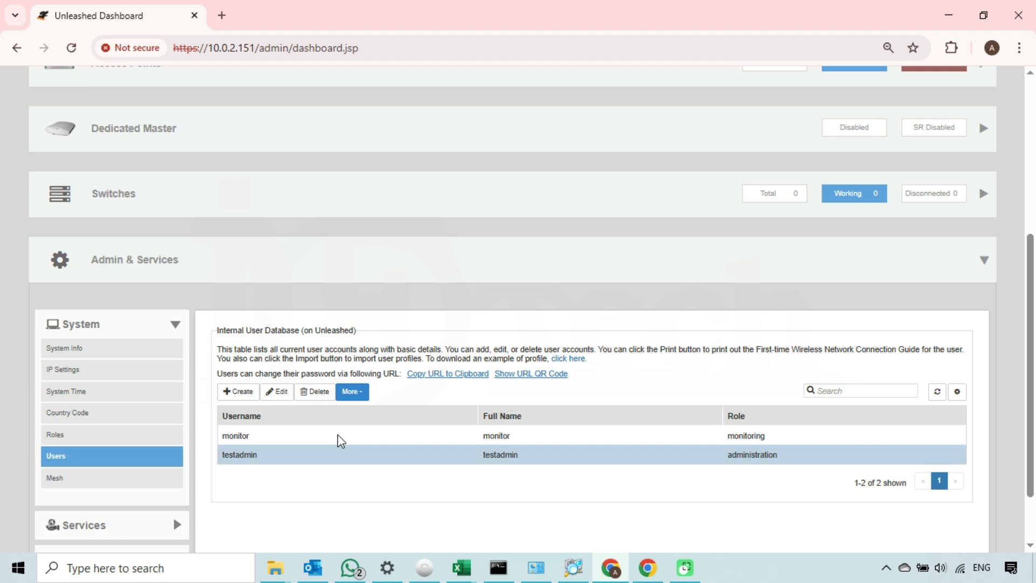
pyautogui.click(340, 438)
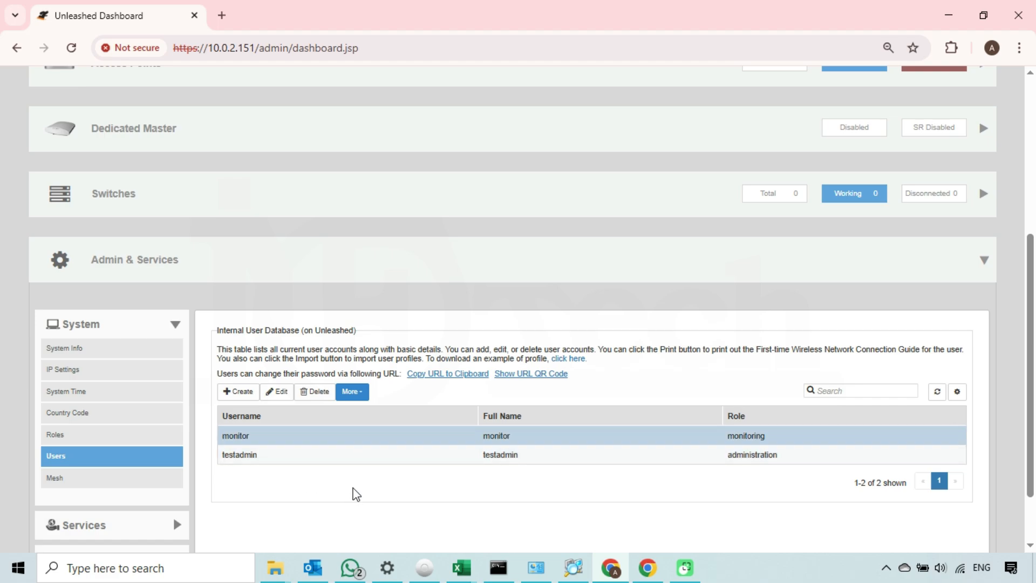
pyautogui.scroll(-2, 356, 494)
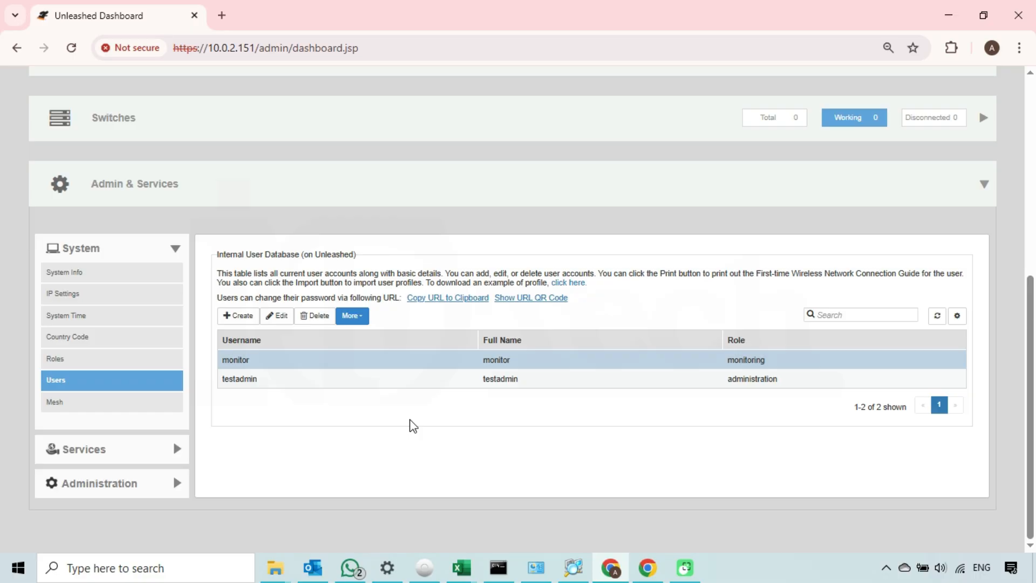
pyautogui.click(652, 568)
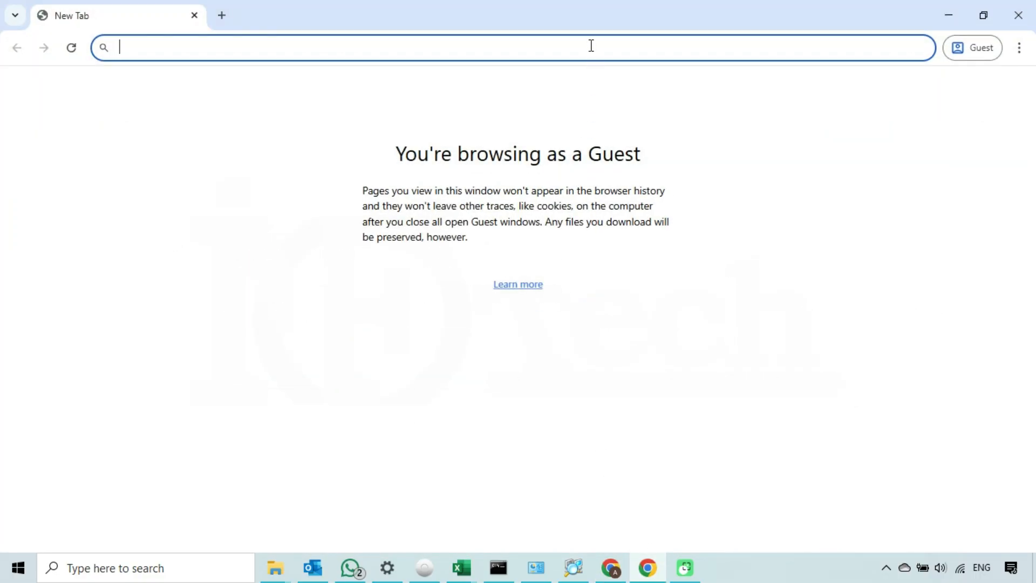
pyautogui.write('https://')
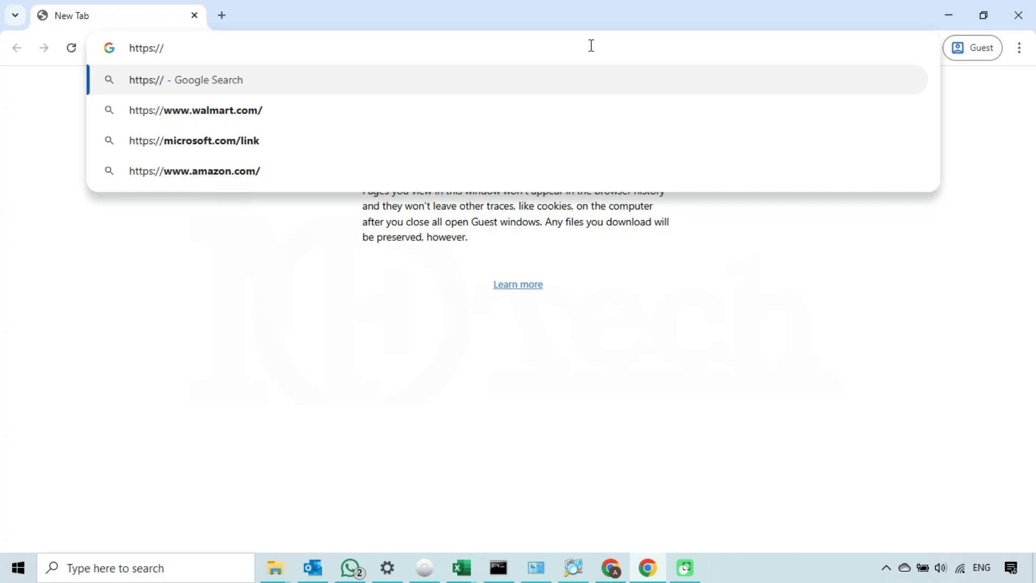
pyautogui.write('10.0.2.15')
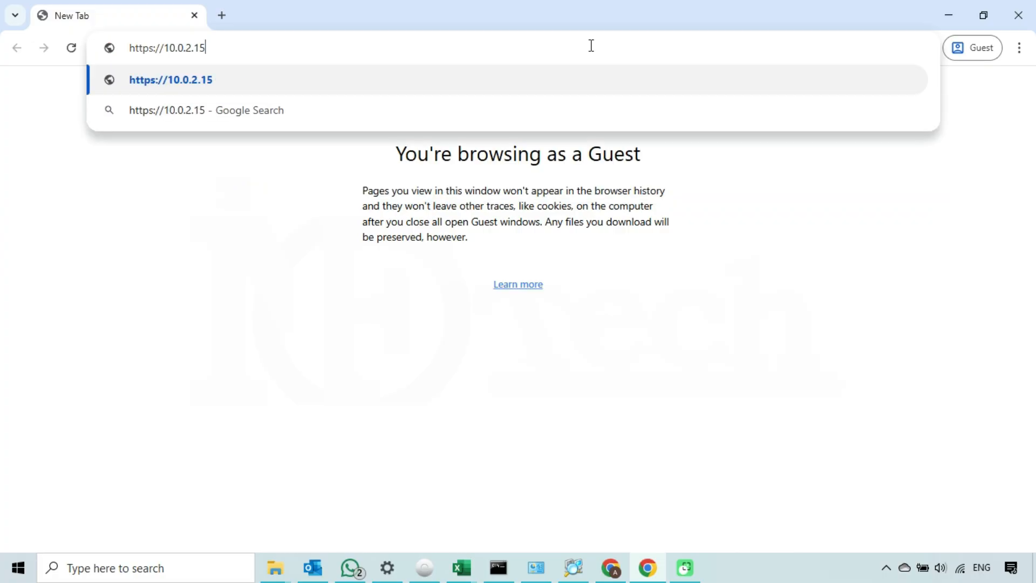
pyautogui.write('1')
pyautogui.press('Return')
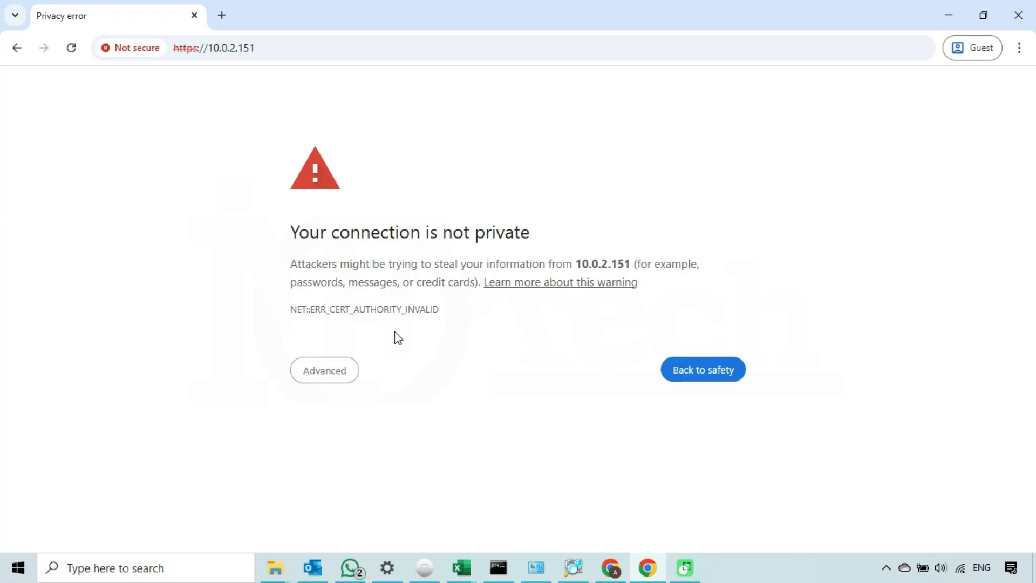
pyautogui.click(348, 374)
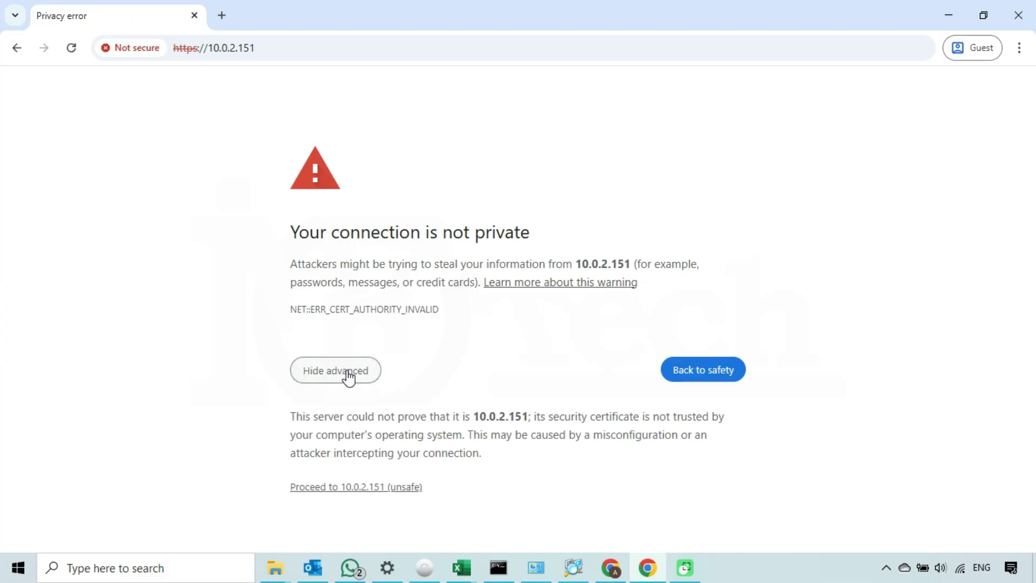
pyautogui.click(394, 487)
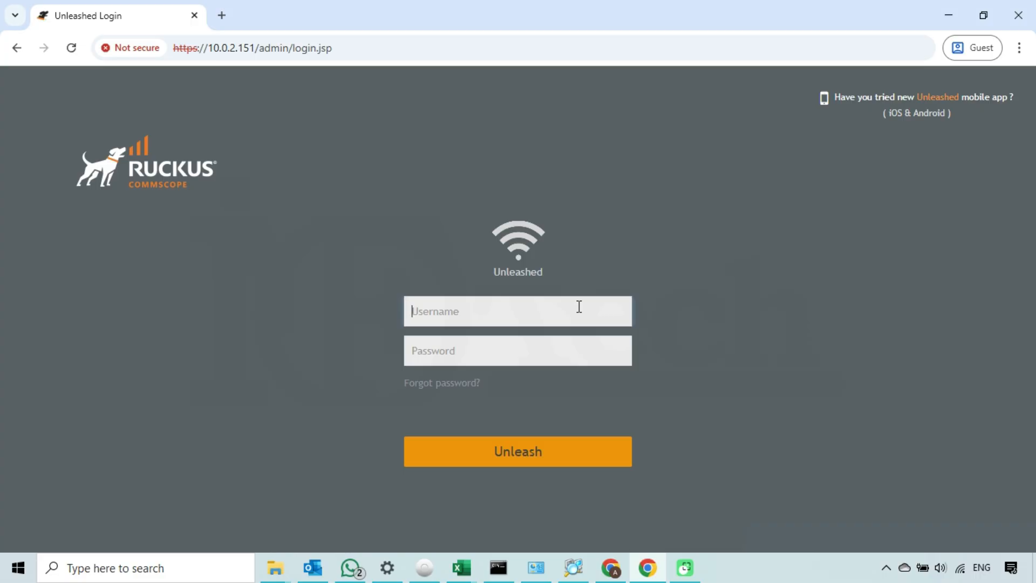
# Step: Log in as 'monitor' with its password, retyping the mistyped password, to reach the dashboard
pyautogui.write('monitor')
pyautogui.click(545, 347)
pyautogui.write('••••••')
pyautogui.press('Return')
pyautogui.write('•••••••••••')
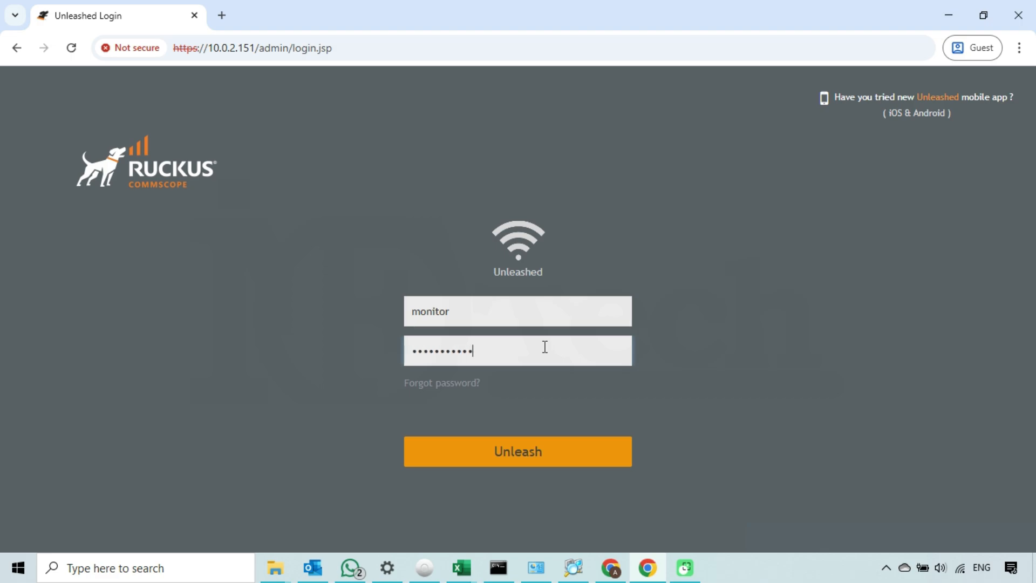
pyautogui.click(554, 452)
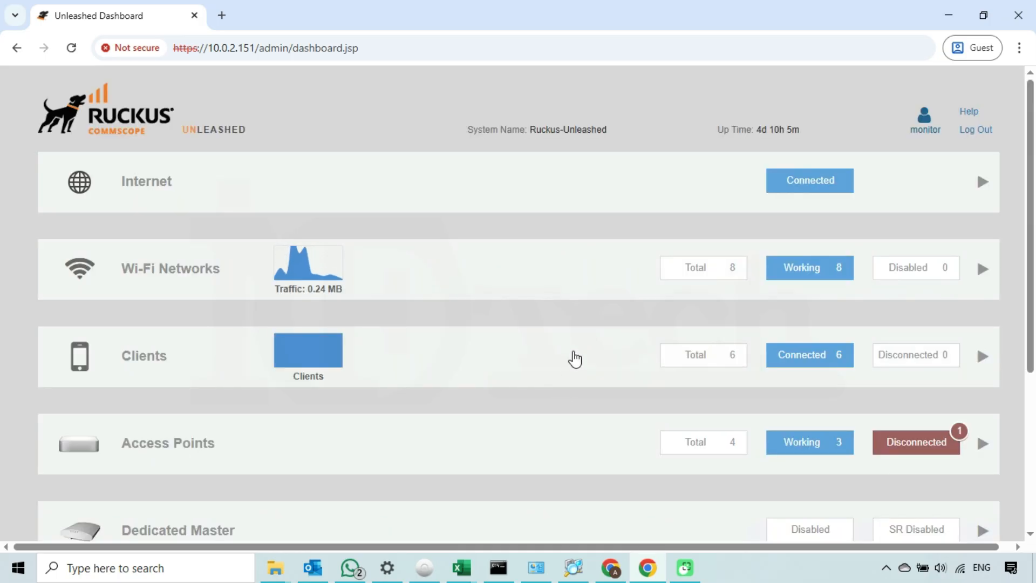
pyautogui.click(469, 280)
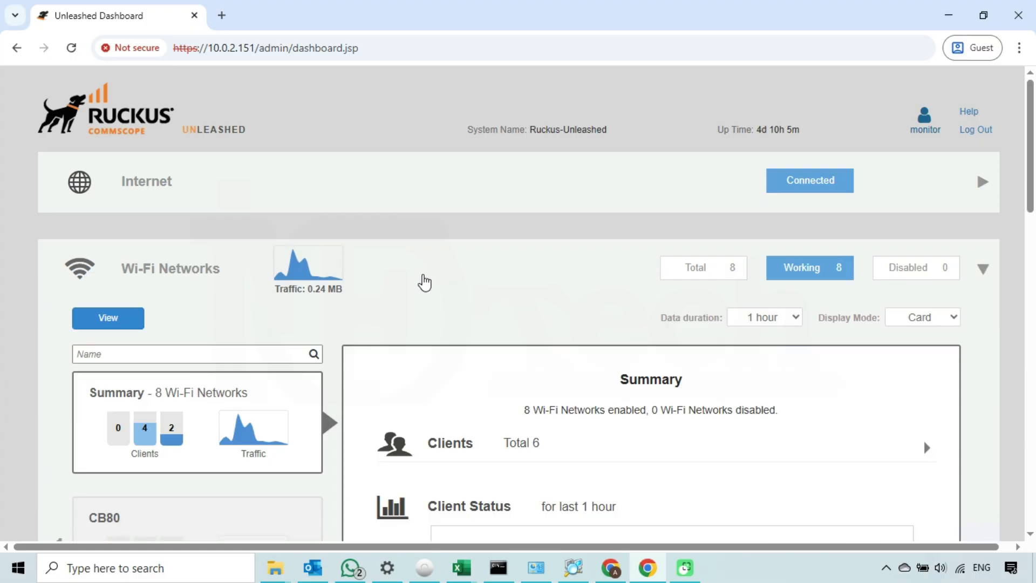
pyautogui.scroll(-2, 426, 280)
pyautogui.scroll(-2, 426, 280)
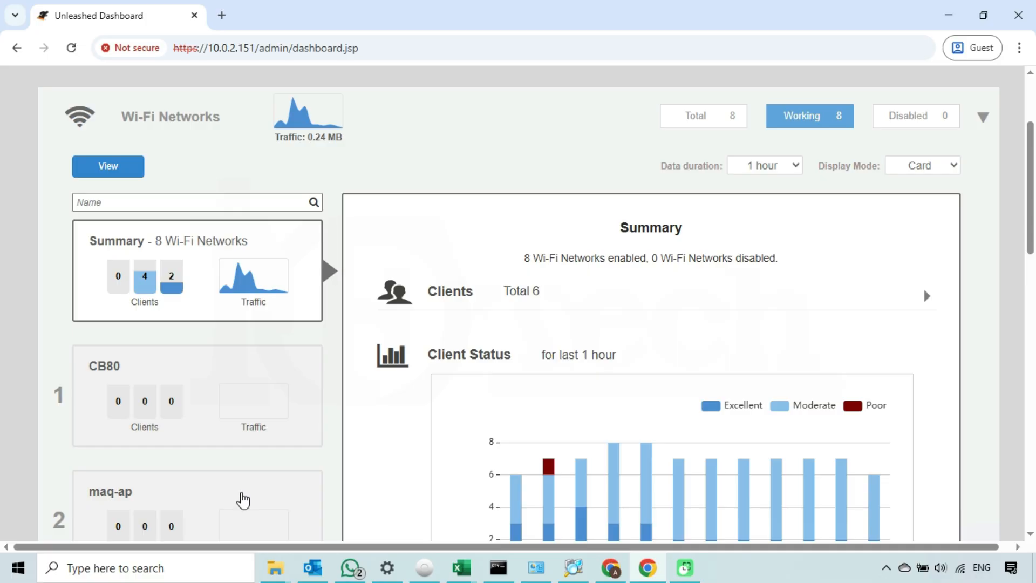
pyautogui.doubleClick(241, 501)
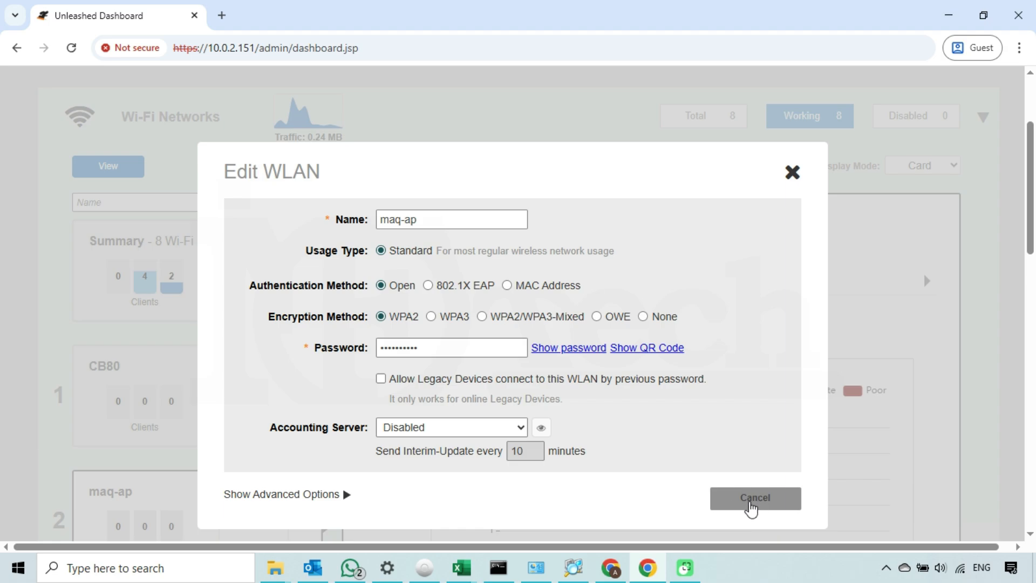
pyautogui.click(451, 353)
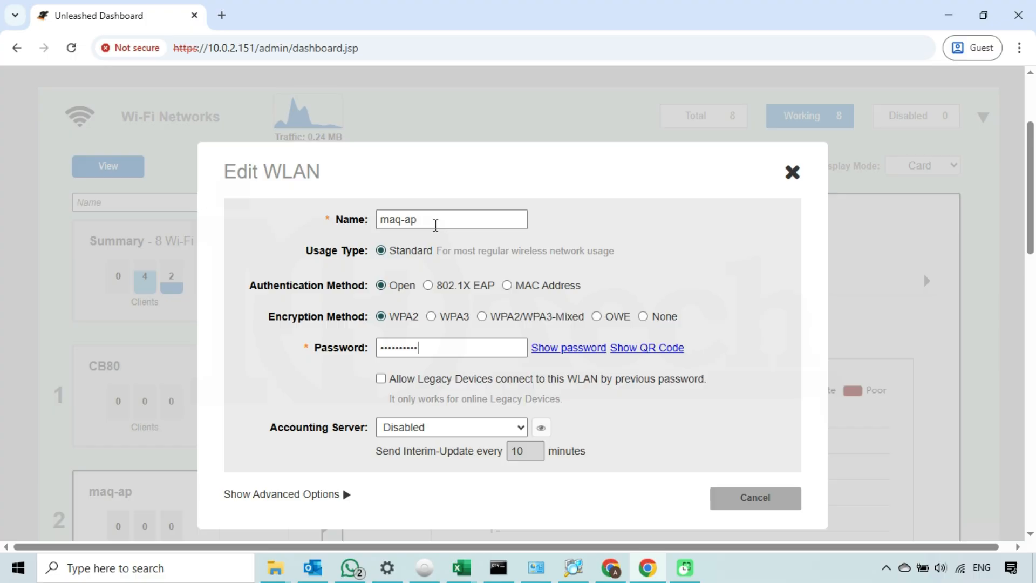
pyautogui.moveTo(435, 226); pyautogui.dragTo(345, 215)
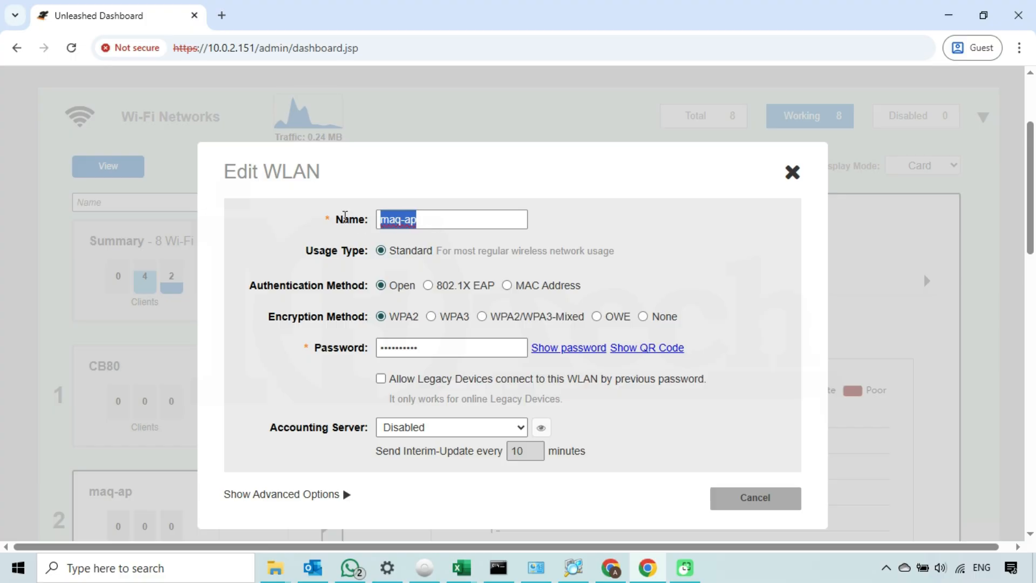
pyautogui.write('hgfhgfhg')
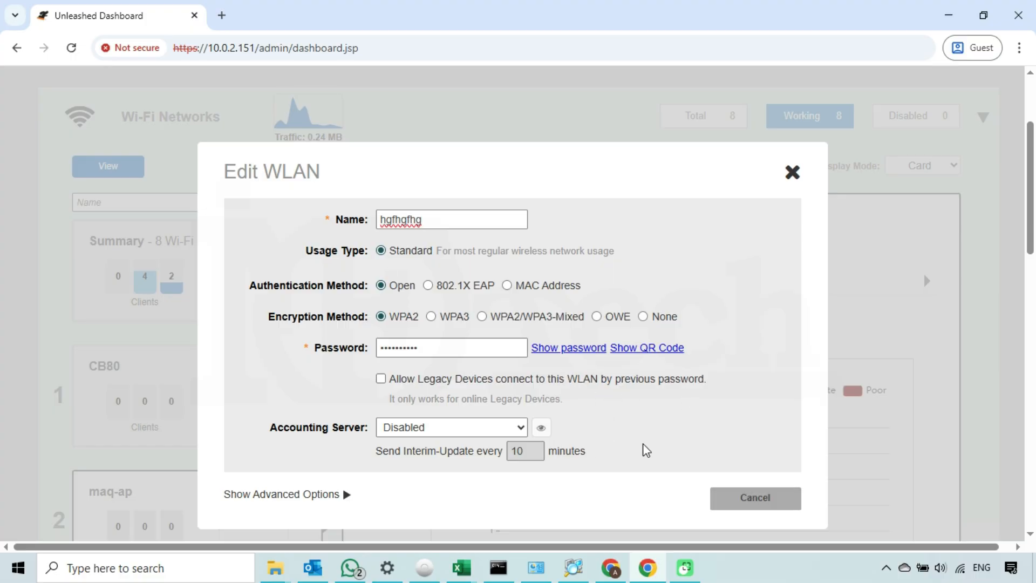
pyautogui.click(747, 500)
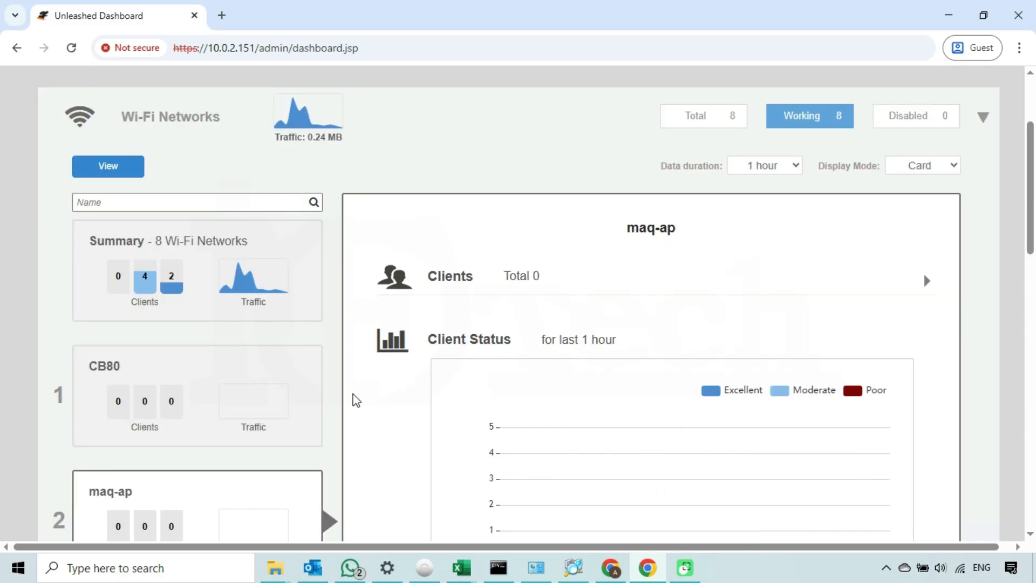
pyautogui.doubleClick(286, 367)
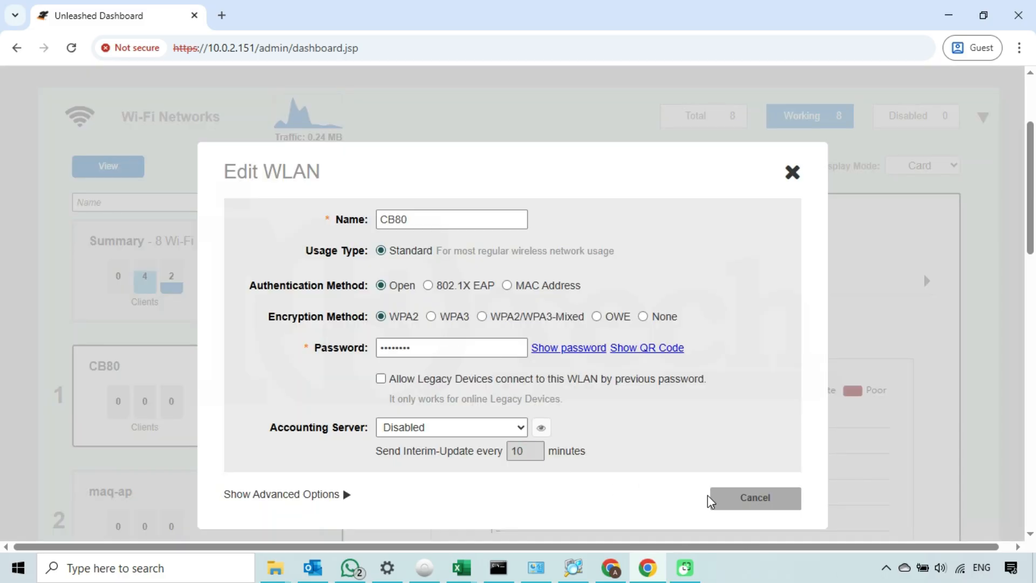
pyautogui.click(419, 219)
pyautogui.write('6564')
pyautogui.click(793, 177)
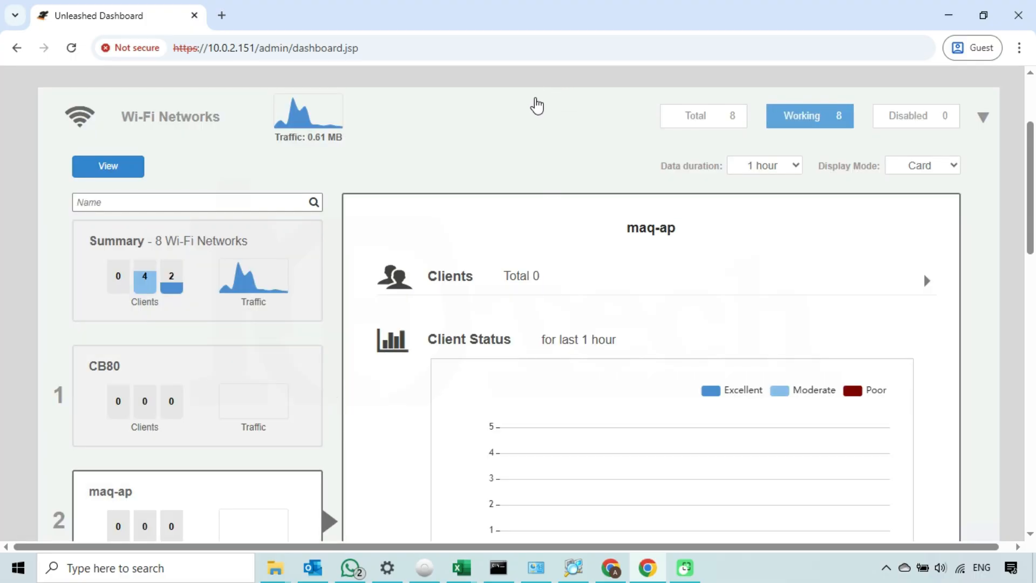
pyautogui.click(534, 110)
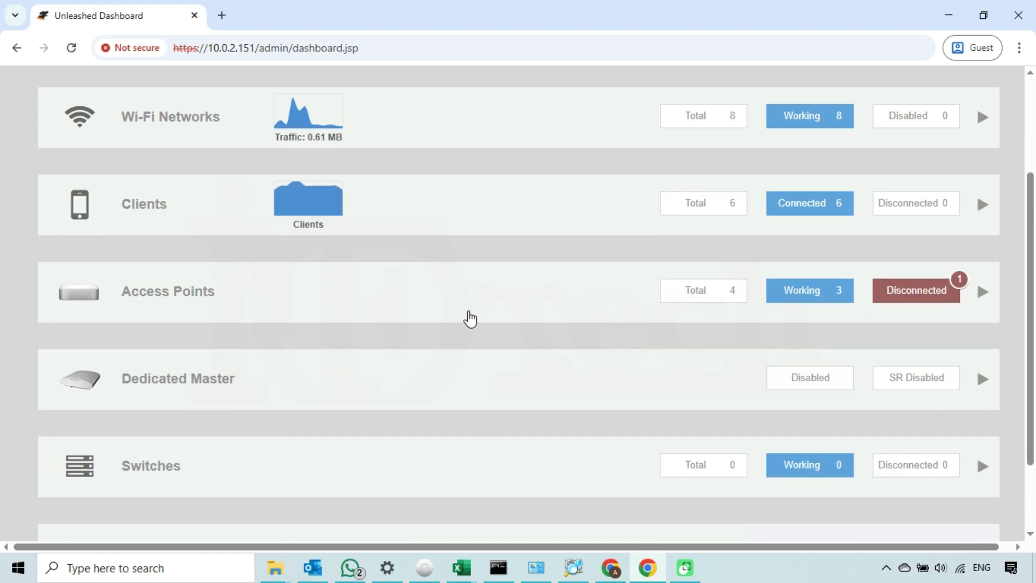
pyautogui.scroll(-2, 470, 318)
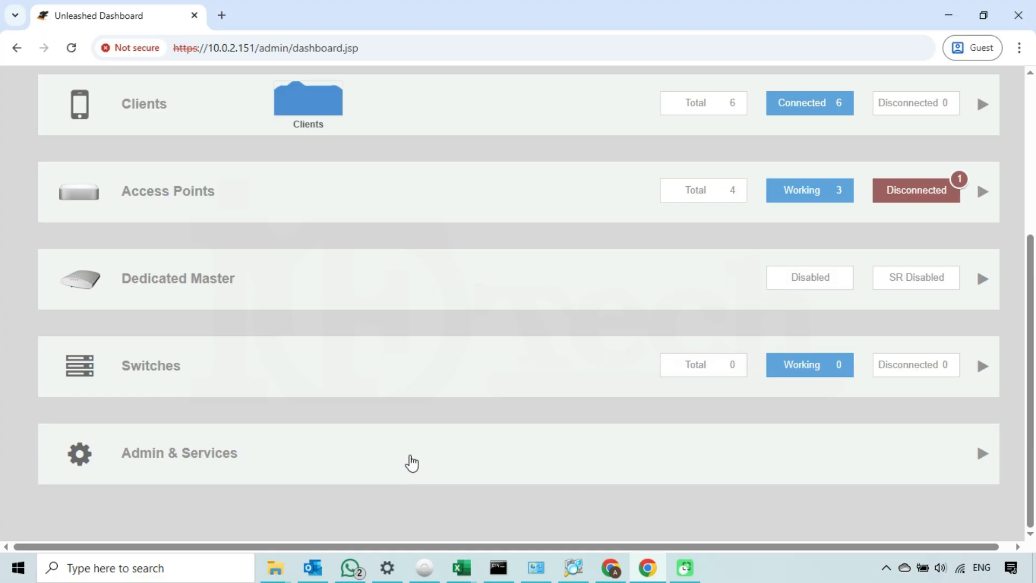
pyautogui.click(410, 459)
pyautogui.scroll(-2, 441, 423)
pyautogui.scroll(-1, 446, 425)
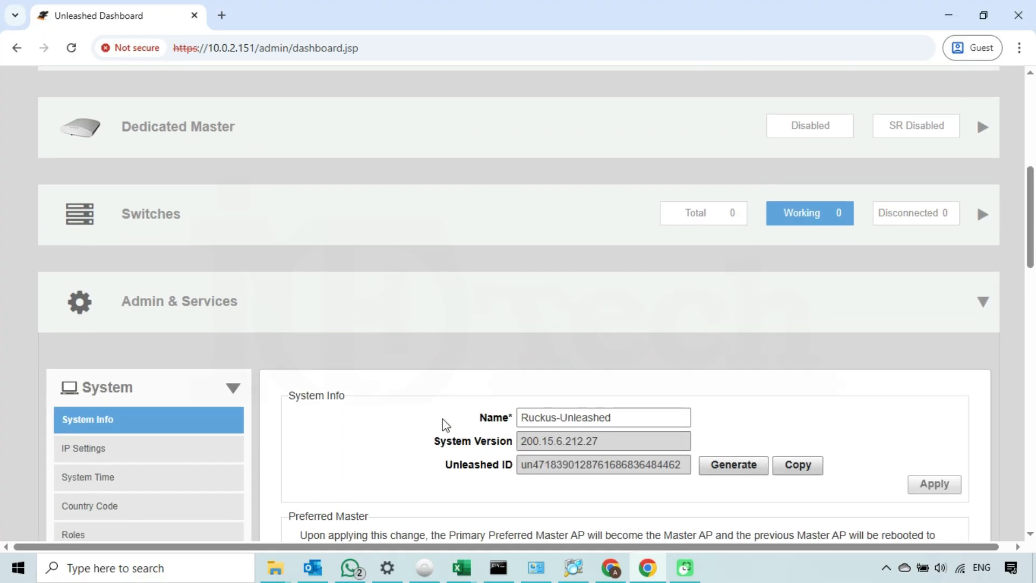
pyautogui.scroll(-1, 446, 426)
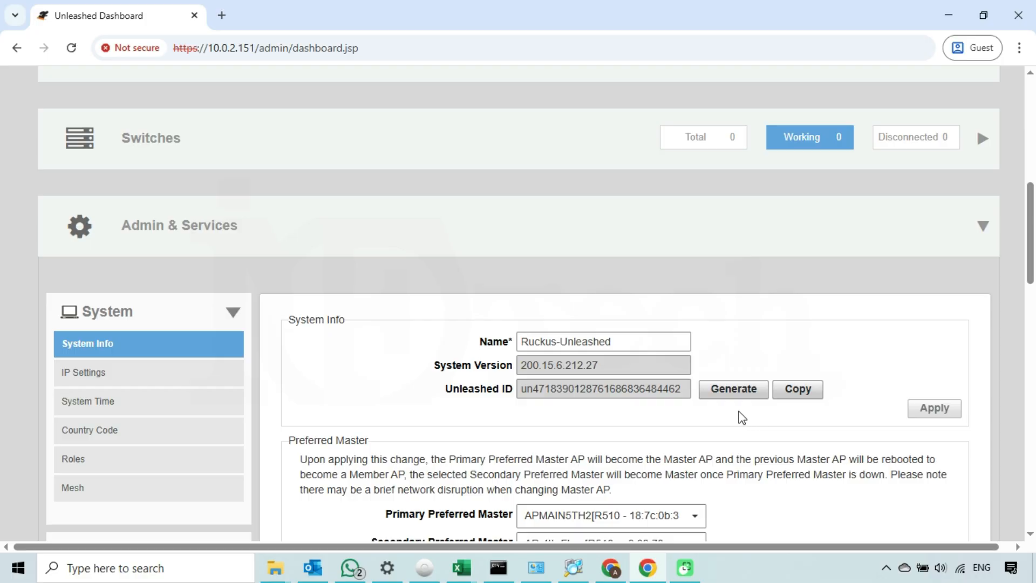
pyautogui.scroll(-1, 520, 397)
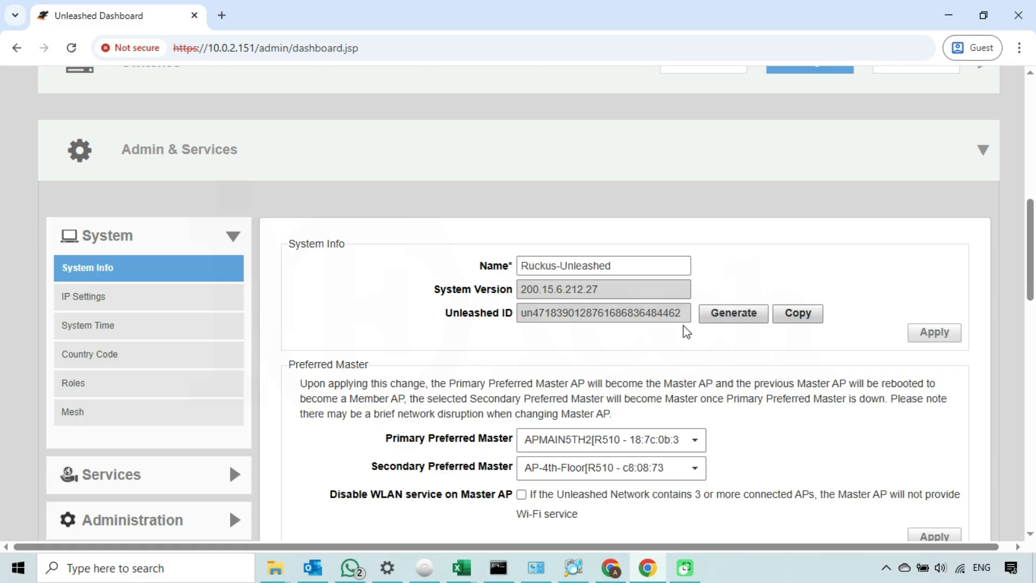
pyautogui.scroll(-1, 655, 375)
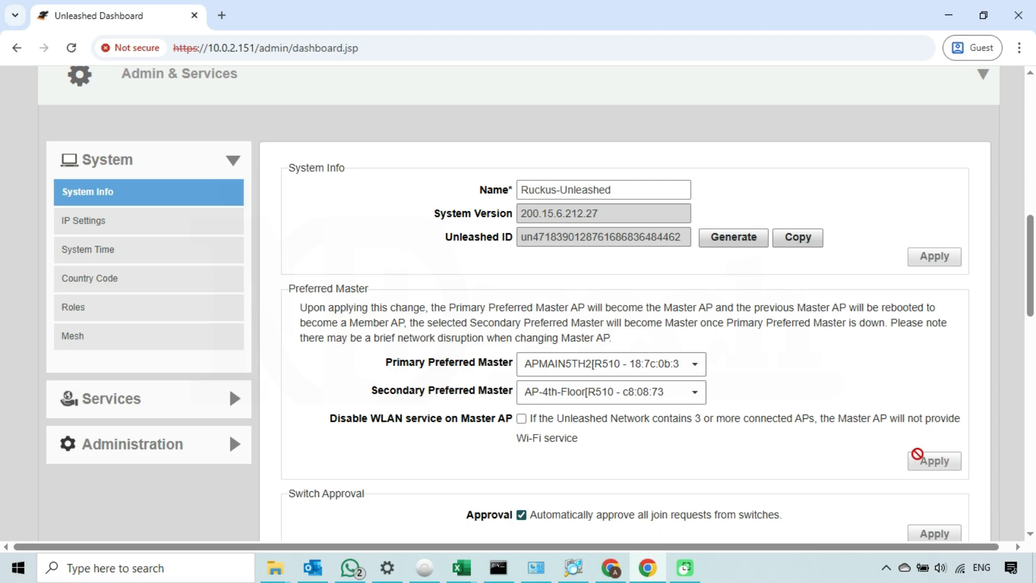
pyautogui.scroll(4, 770, 398)
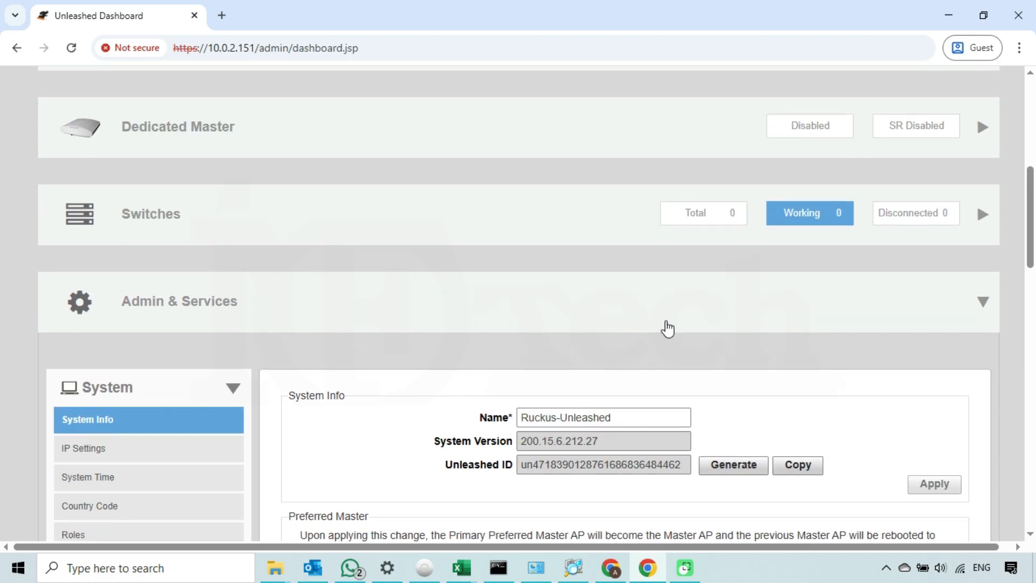
pyautogui.click(650, 307)
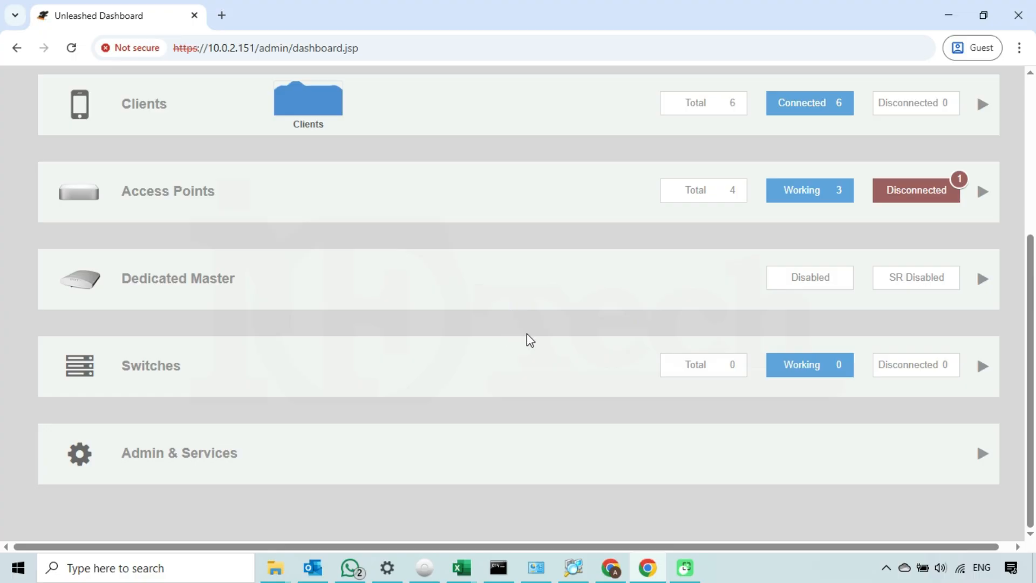
pyautogui.scroll(3, 527, 340)
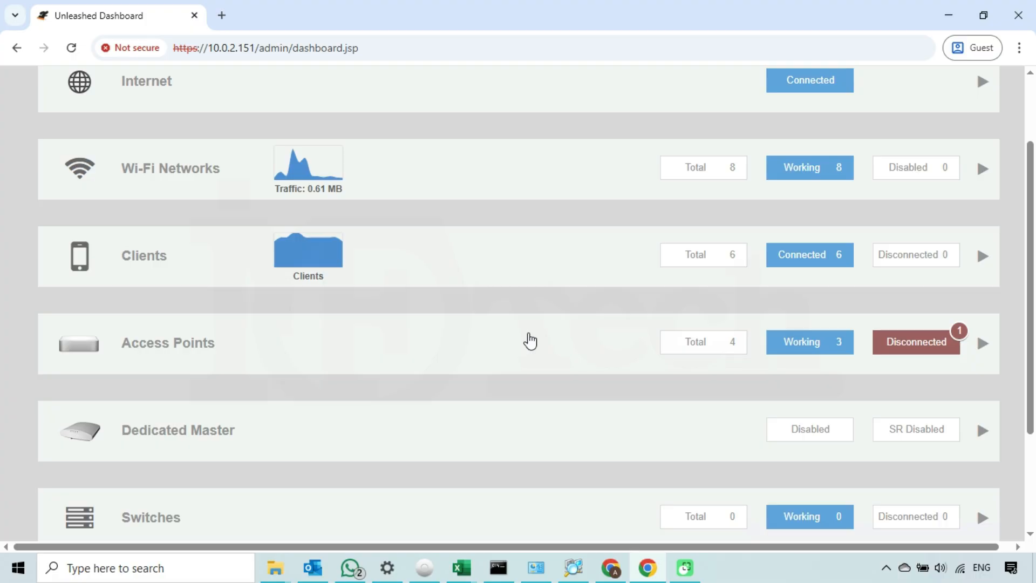
pyautogui.scroll(2, 530, 340)
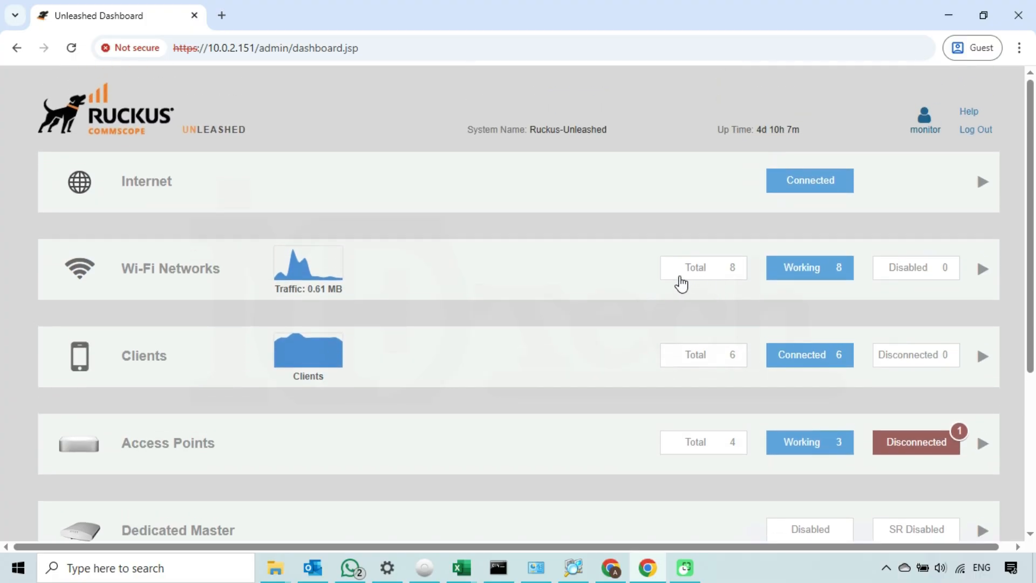
# Step: Log out of monitor and log back in with the testadmin username and password
pyautogui.click(978, 131)
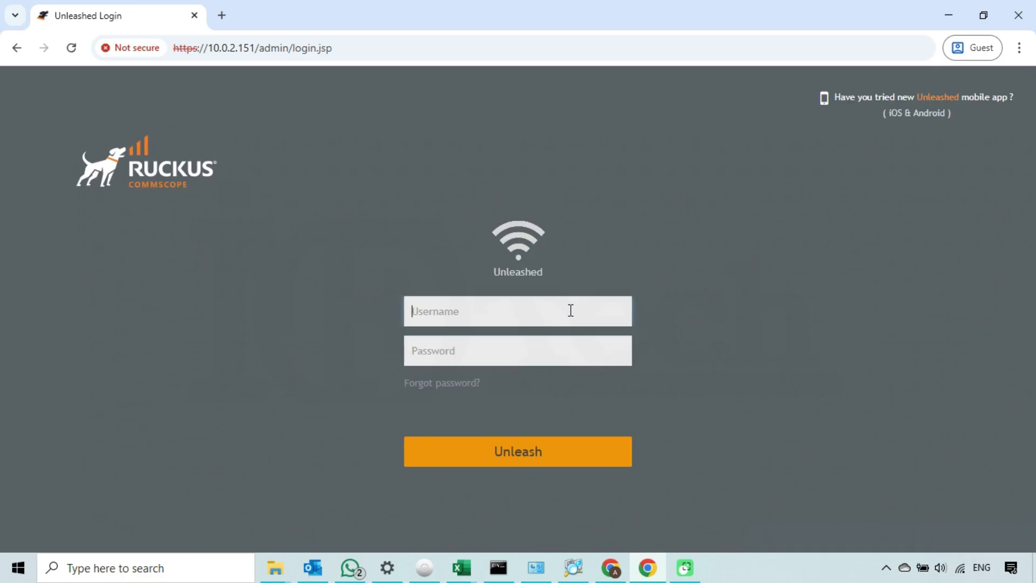
pyautogui.write('testadmin')
pyautogui.click(559, 351)
pyautogui.write('•')
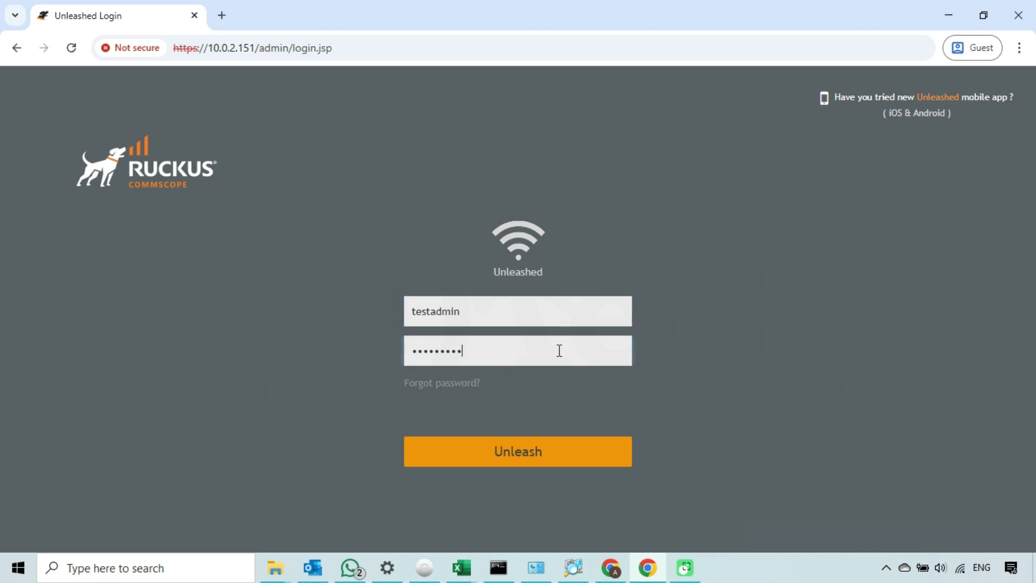
pyautogui.click(587, 451)
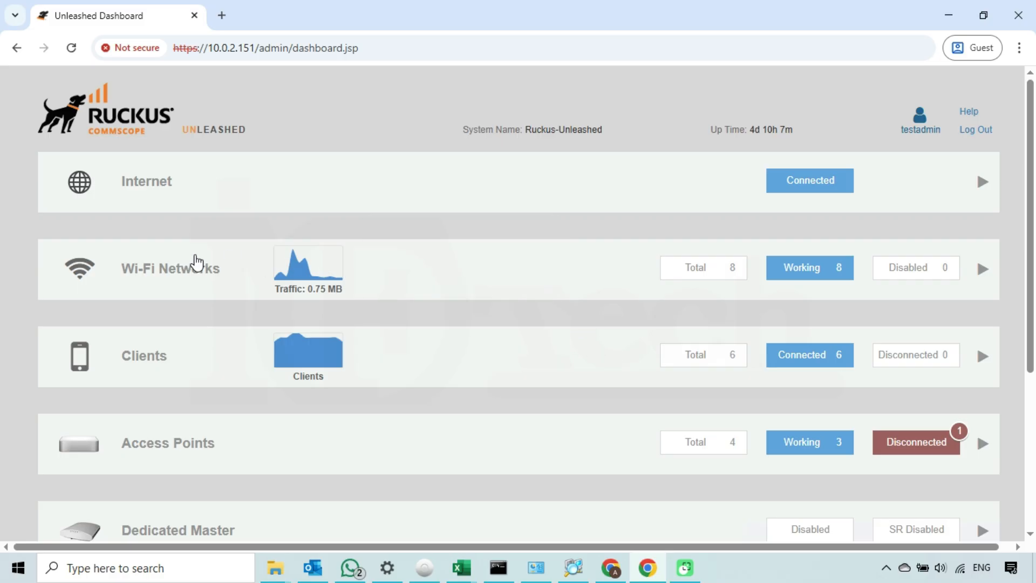
# Step: Open the maq-ap network's settings, type 'dfgdfg' into its name, and cancel the edit
pyautogui.moveTo(316, 270)
pyautogui.click(539, 282)
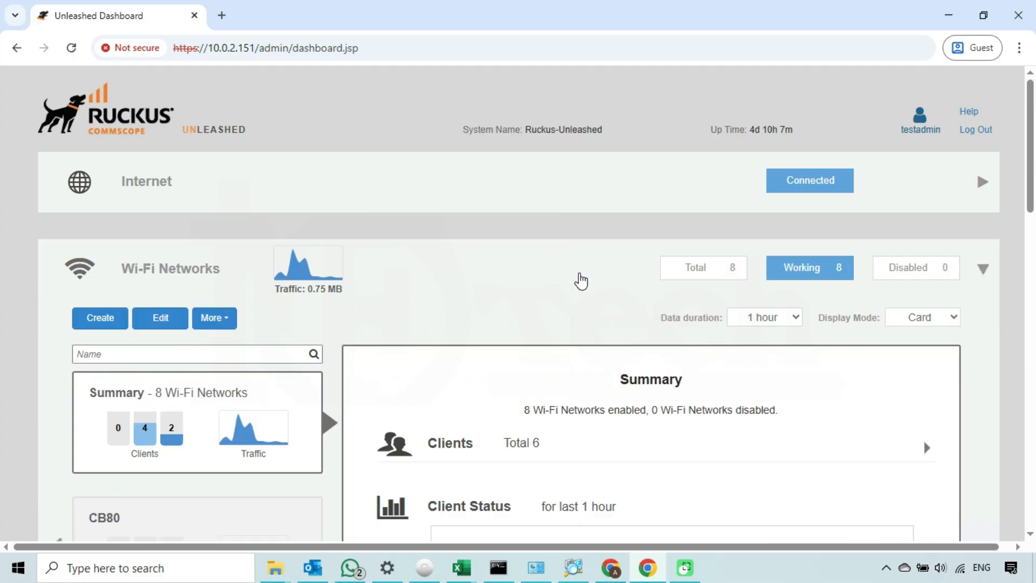
pyautogui.click(587, 280)
pyautogui.click(499, 290)
pyautogui.scroll(-1, 408, 334)
pyautogui.scroll(-1, 409, 335)
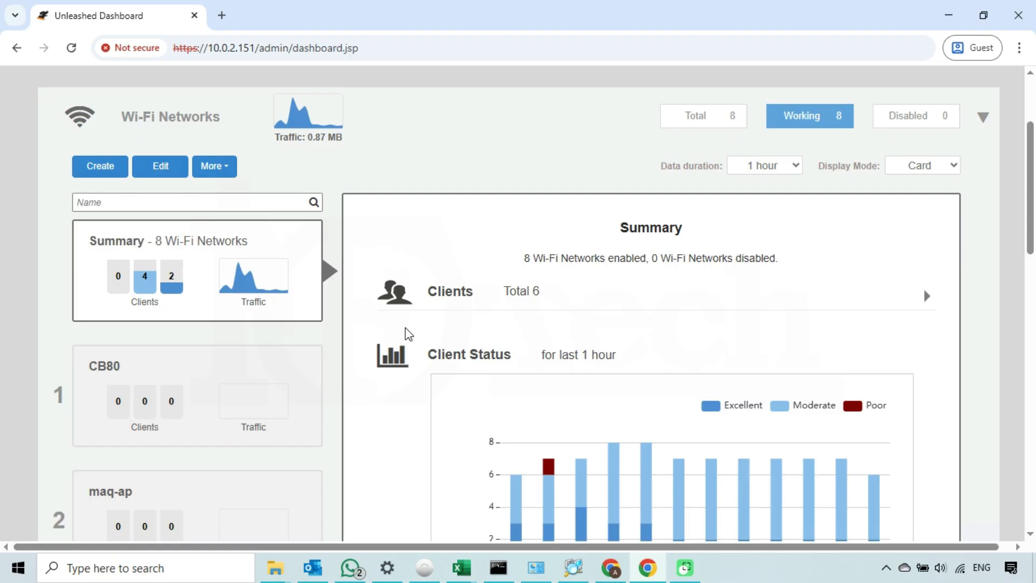
pyautogui.scroll(-1, 409, 335)
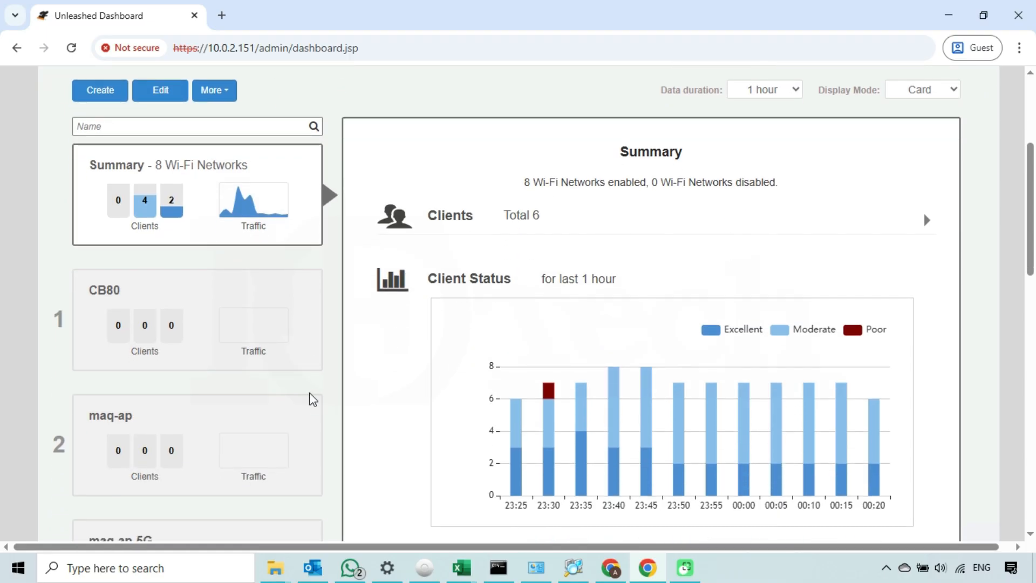
pyautogui.click(267, 421)
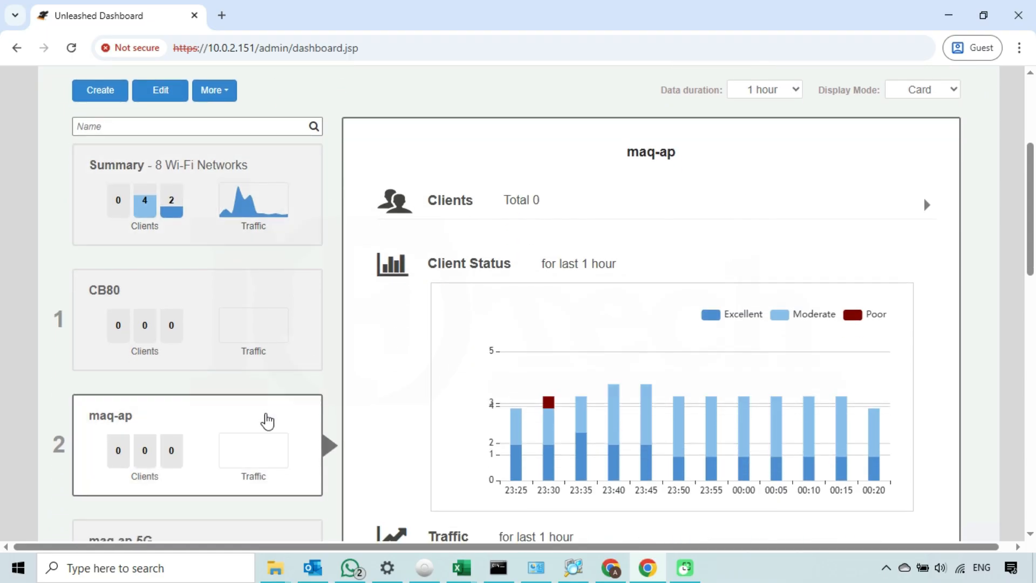
pyautogui.doubleClick(266, 419)
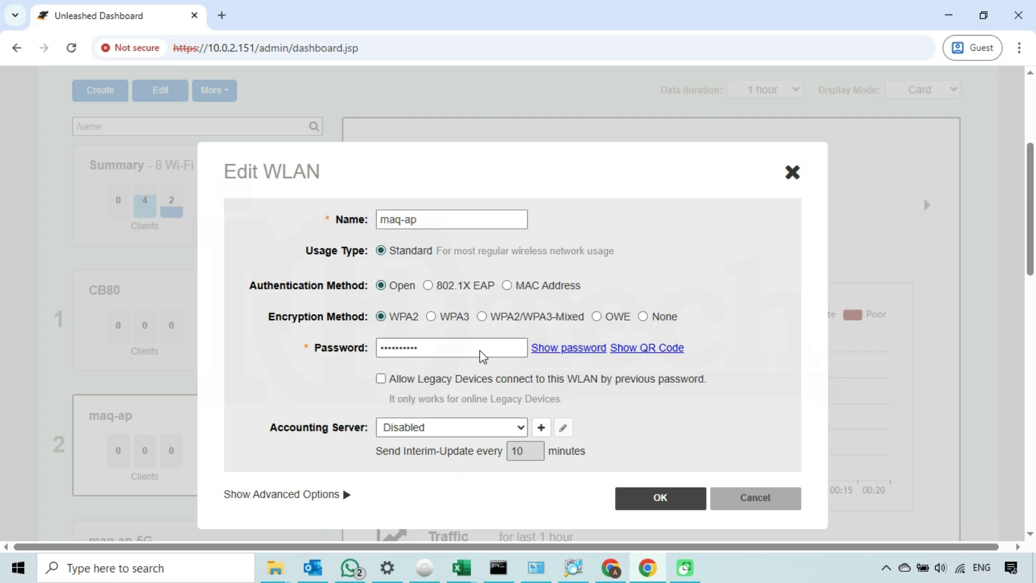
pyautogui.click(446, 218)
pyautogui.write('dfgdfg')
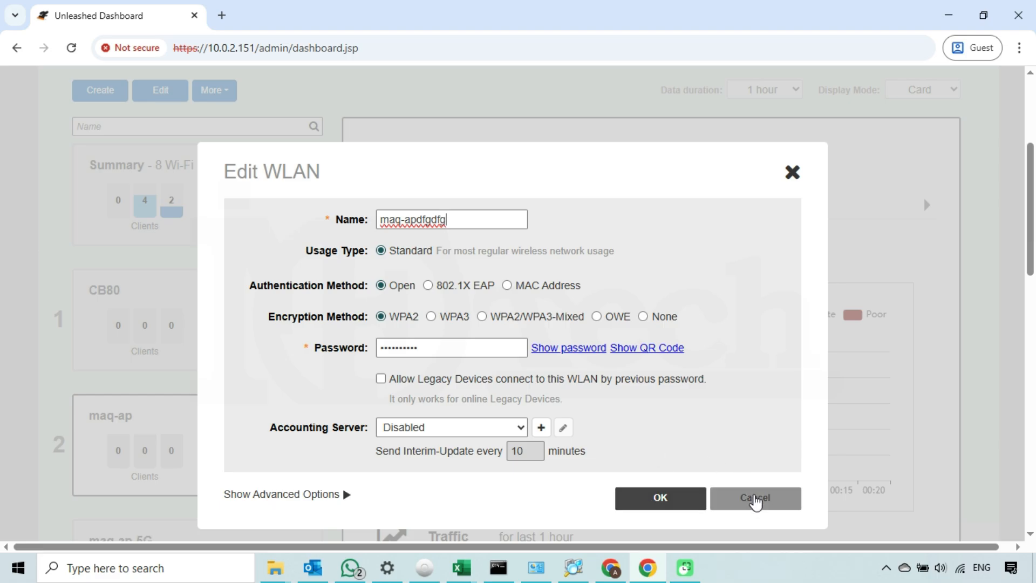
pyautogui.click(756, 502)
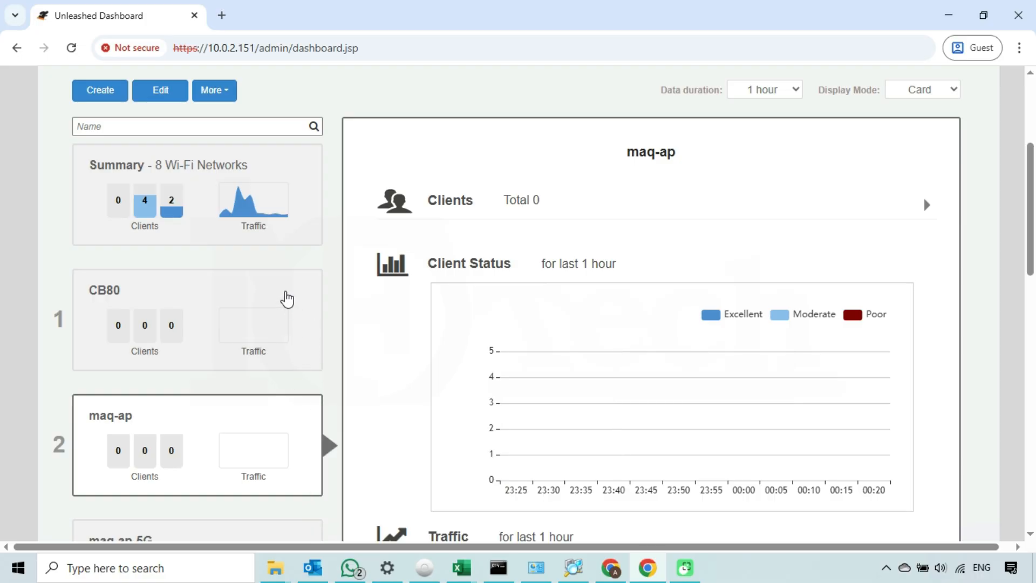
# Step: Open the CB80 network's Edit WLAN settings and close them without changes
pyautogui.click(286, 299)
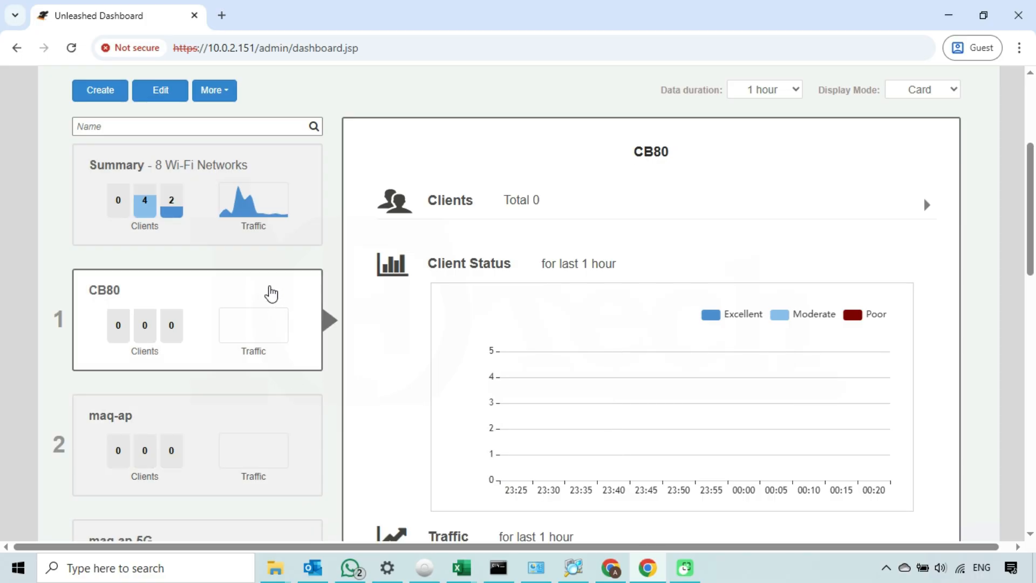
pyautogui.doubleClick(272, 294)
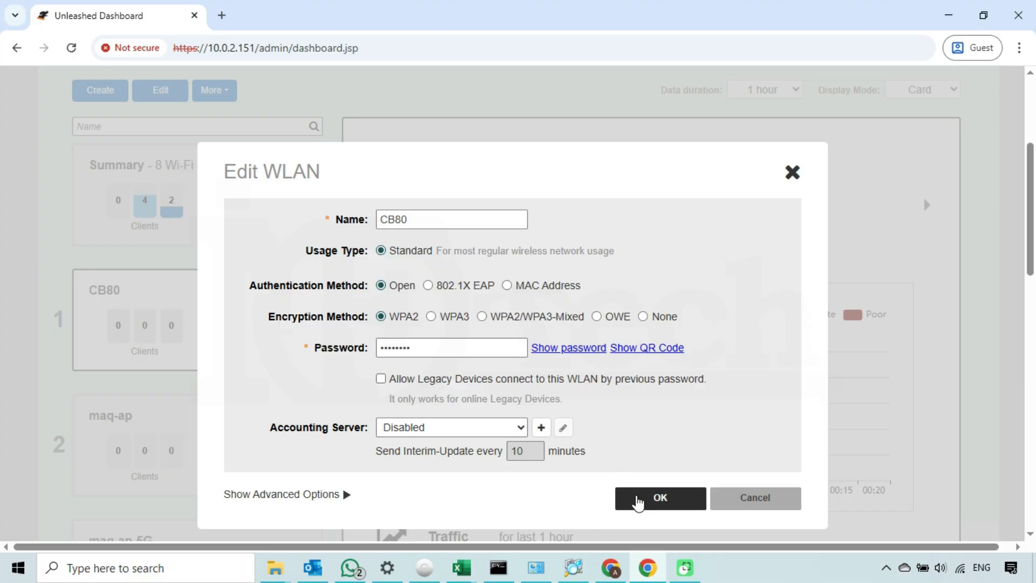
pyautogui.click(751, 495)
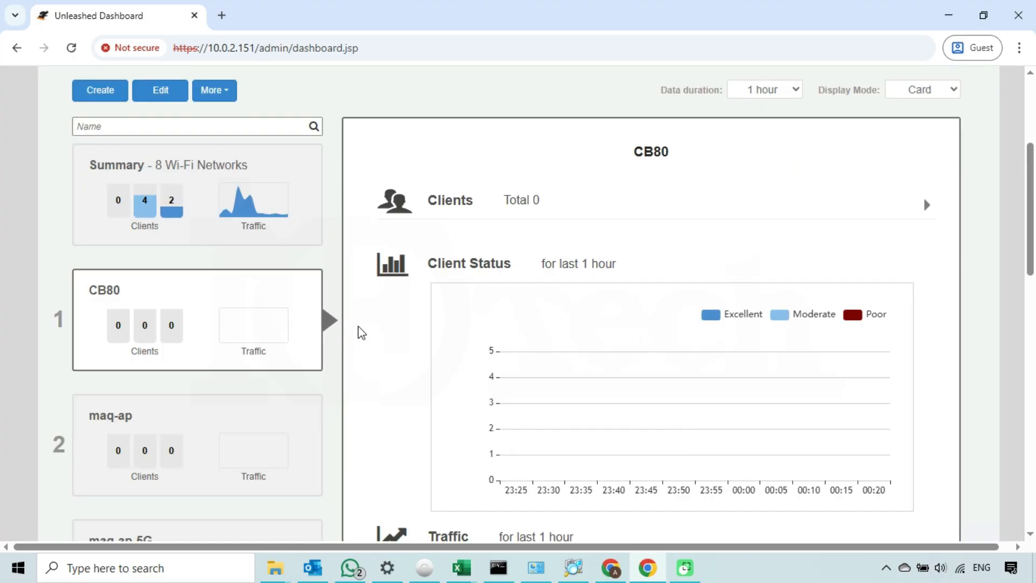
pyautogui.scroll(1, 359, 331)
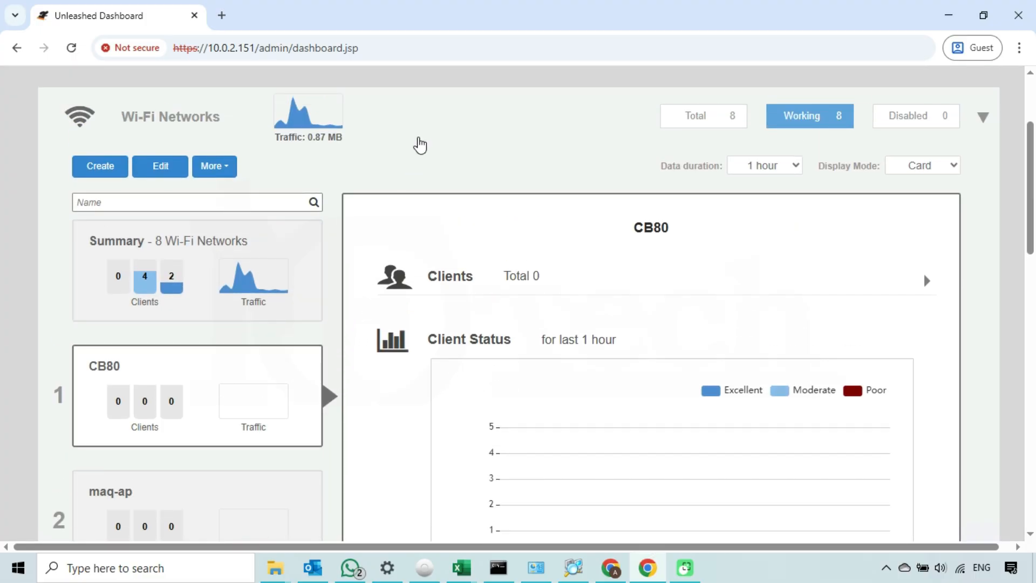
# Step: Collapse Wi-Fi Networks, apply System Info under Admin & Services, then collapse that section again
pyautogui.click(423, 135)
pyautogui.scroll(-2, 341, 348)
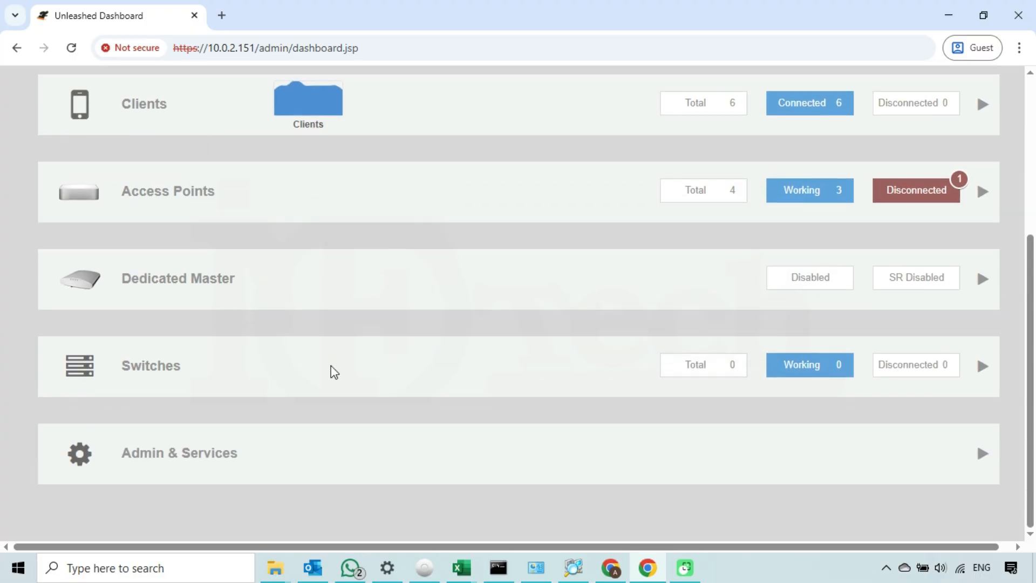
pyautogui.click(414, 437)
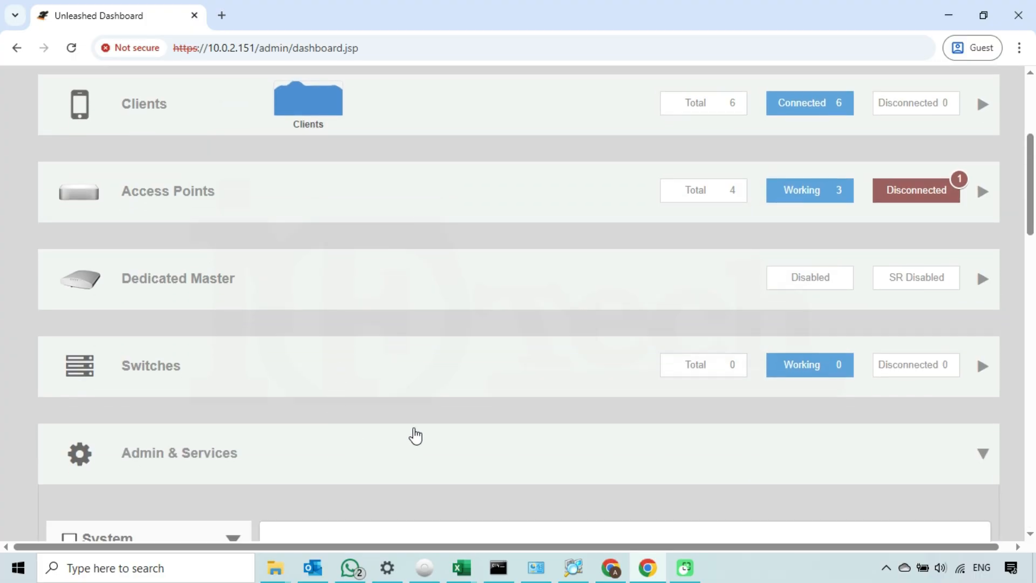
pyautogui.scroll(-3, 412, 433)
pyautogui.scroll(-2, 490, 407)
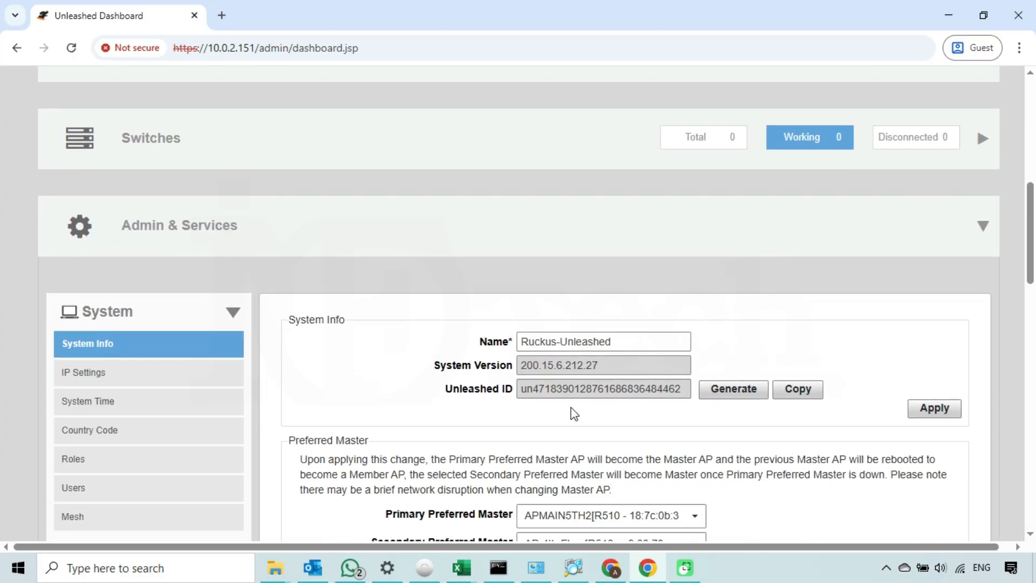
pyautogui.click(935, 413)
pyautogui.click(702, 239)
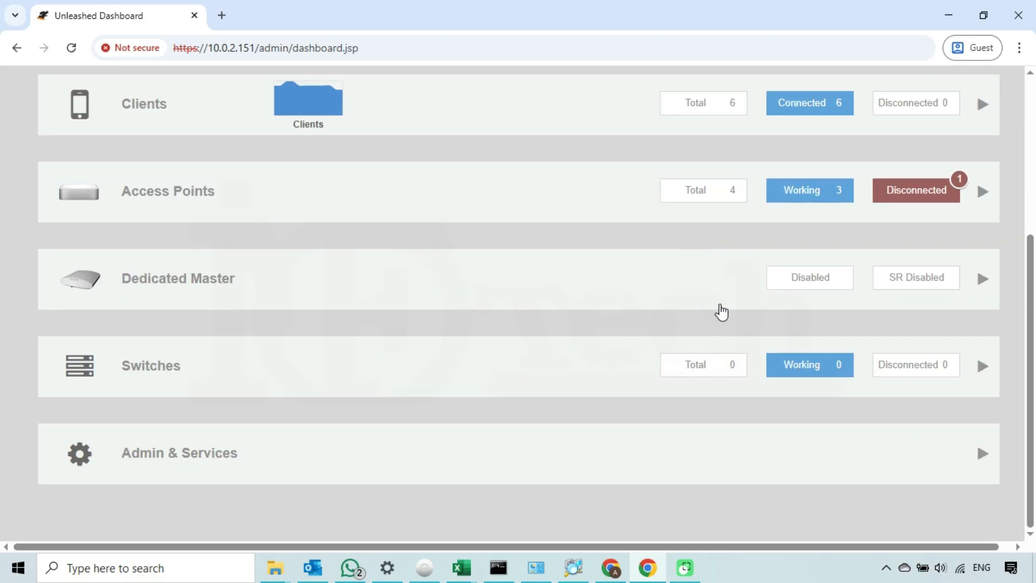
pyautogui.scroll(1, 722, 311)
pyautogui.scroll(1, 720, 303)
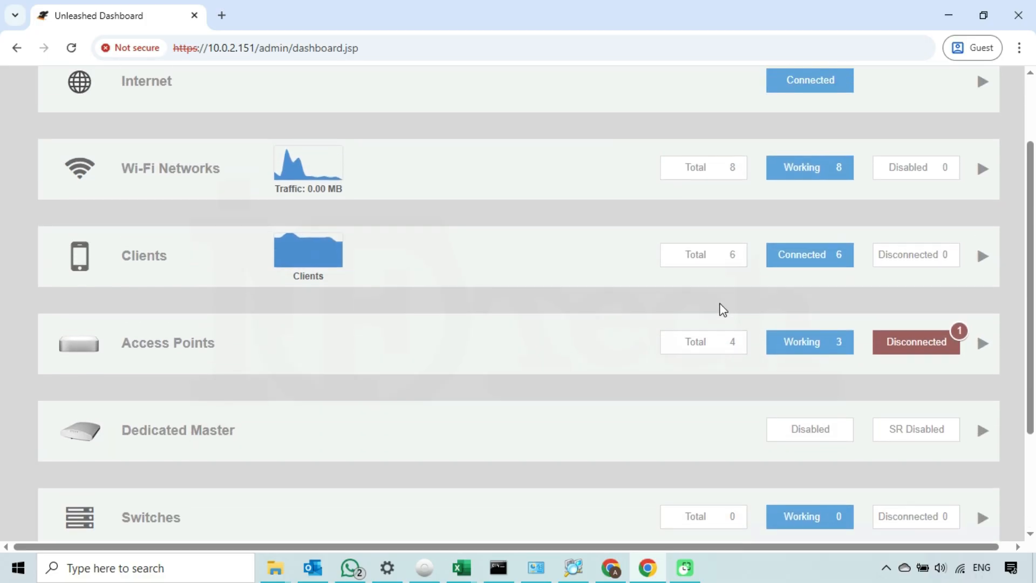
pyautogui.scroll(1, 722, 308)
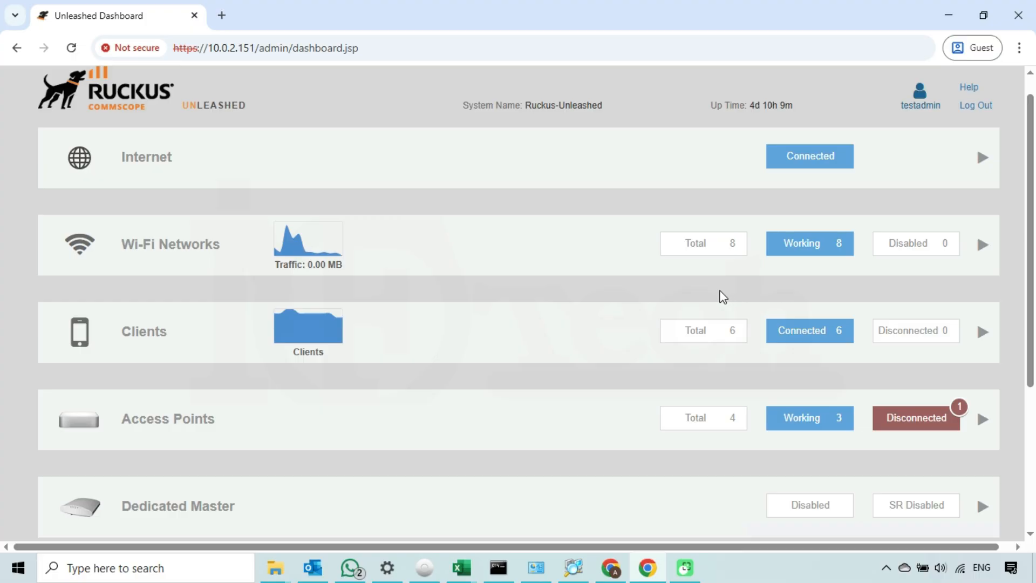
# Step: Log out of the testadmin session and minimise both Chrome windows to show the desktop
pyautogui.click(977, 106)
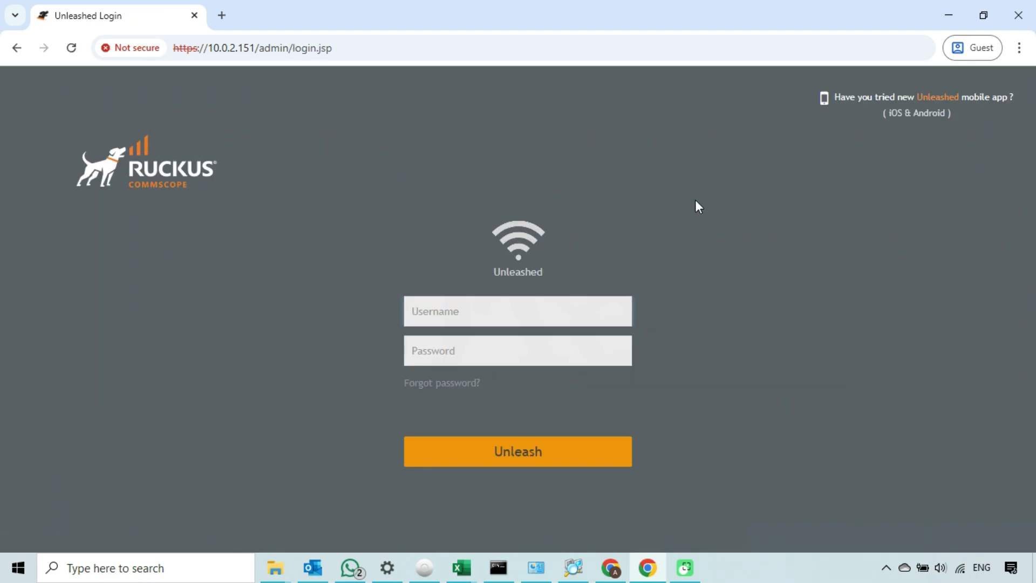
pyautogui.click(946, 17)
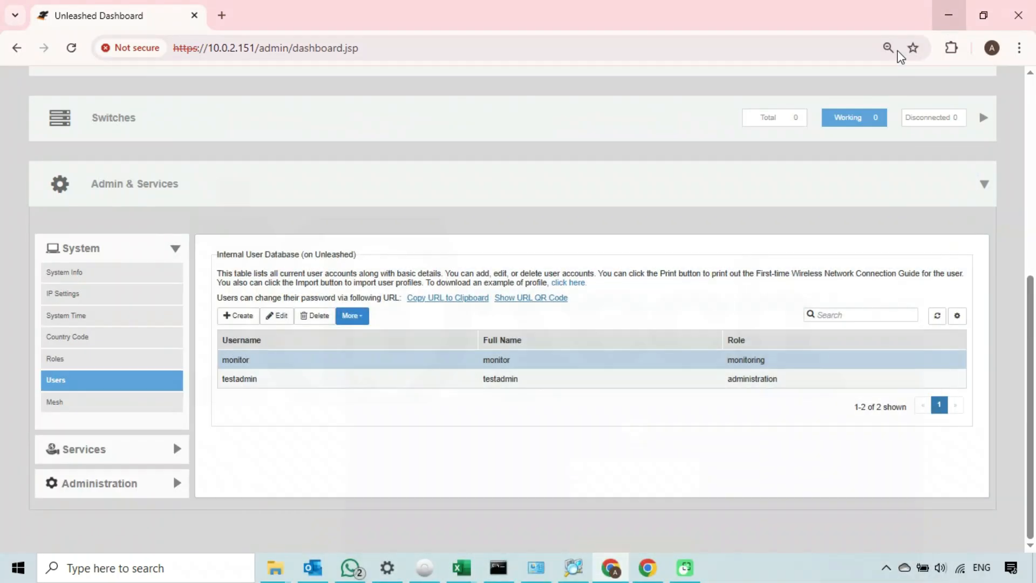
pyautogui.click(948, 14)
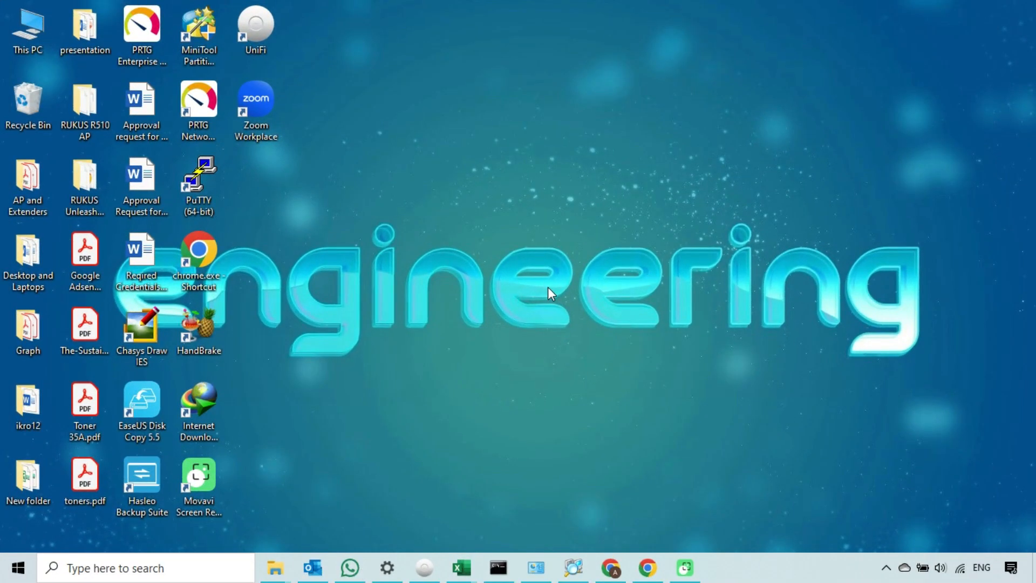
# Step: Attempt to delete the administration role and dismiss the error saying it is still in use
pyautogui.click(620, 571)
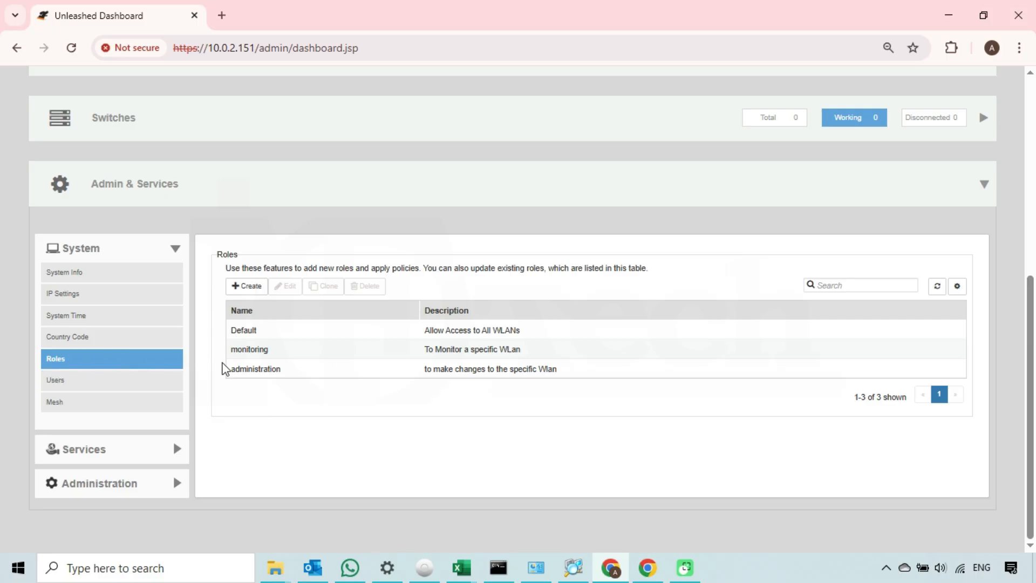
pyautogui.click(269, 370)
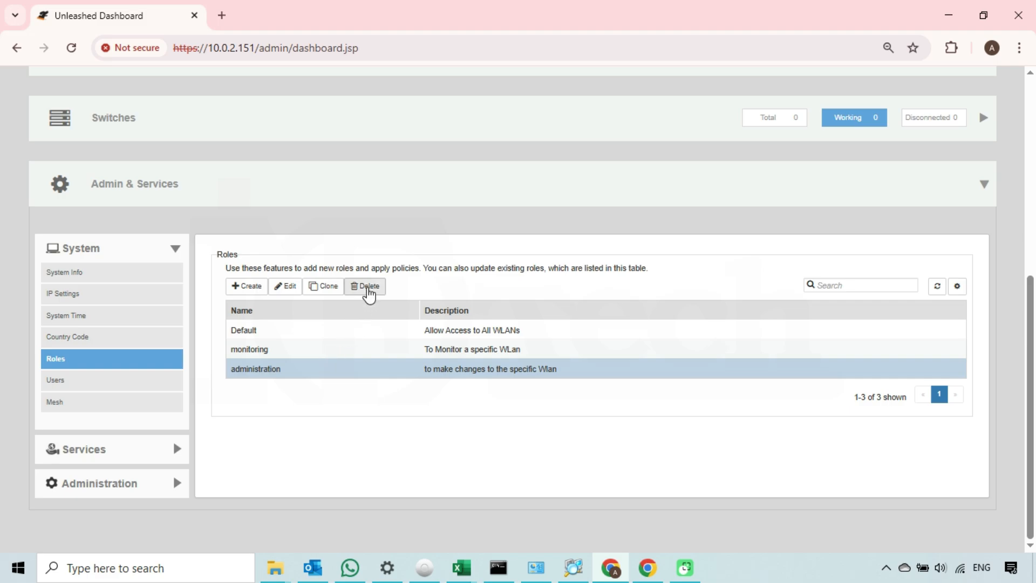
pyautogui.click(369, 291)
pyautogui.doubleClick(393, 316)
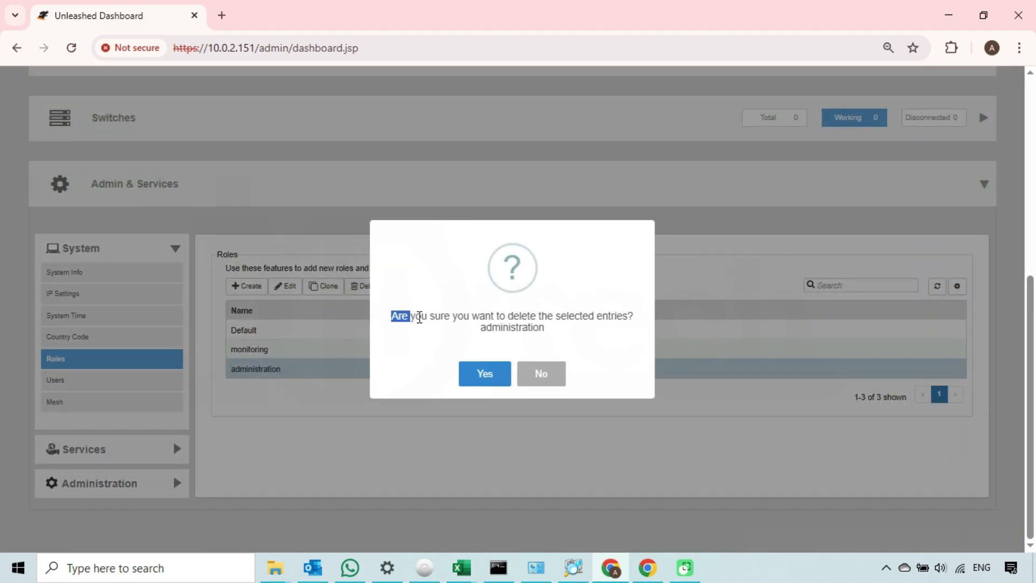
pyautogui.moveTo(419, 316); pyautogui.dragTo(546, 335)
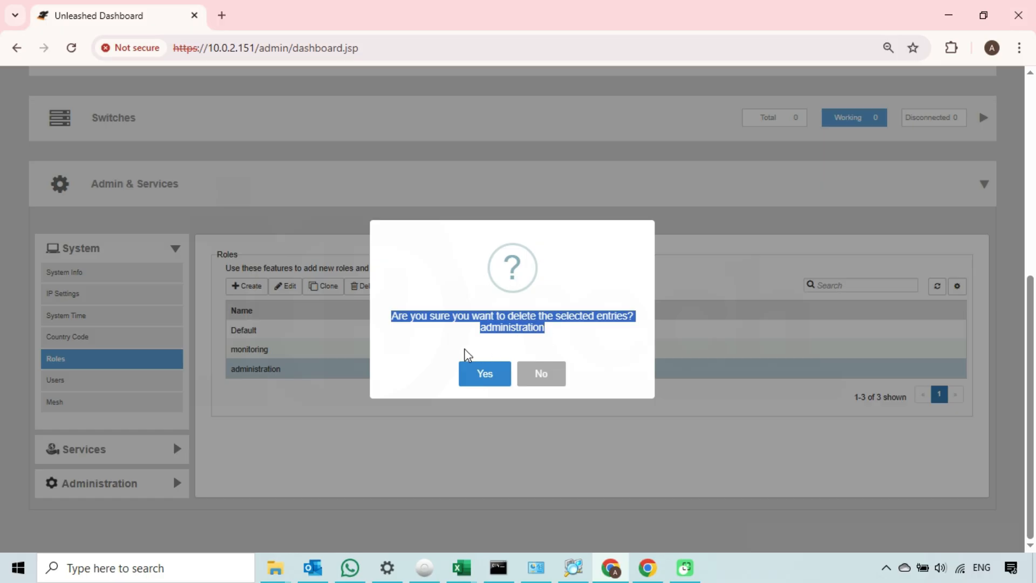
pyautogui.click(483, 347)
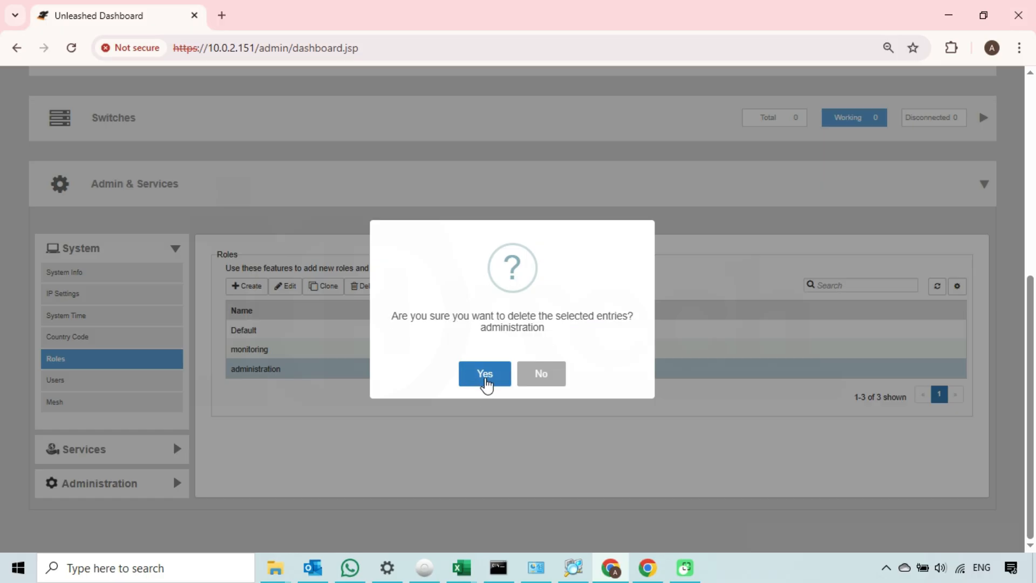
pyautogui.click(486, 380)
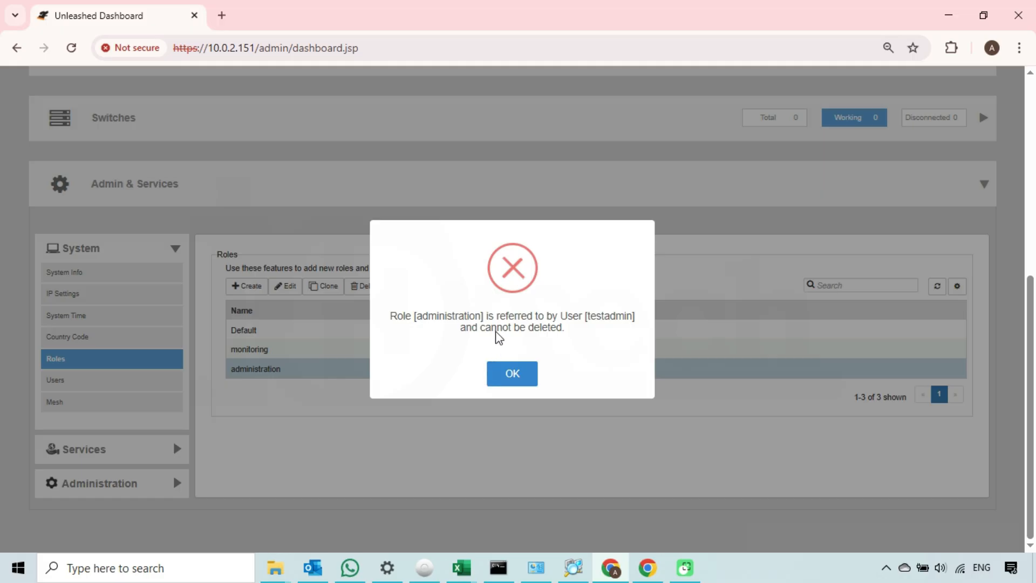
pyautogui.moveTo(390, 314); pyautogui.dragTo(562, 334)
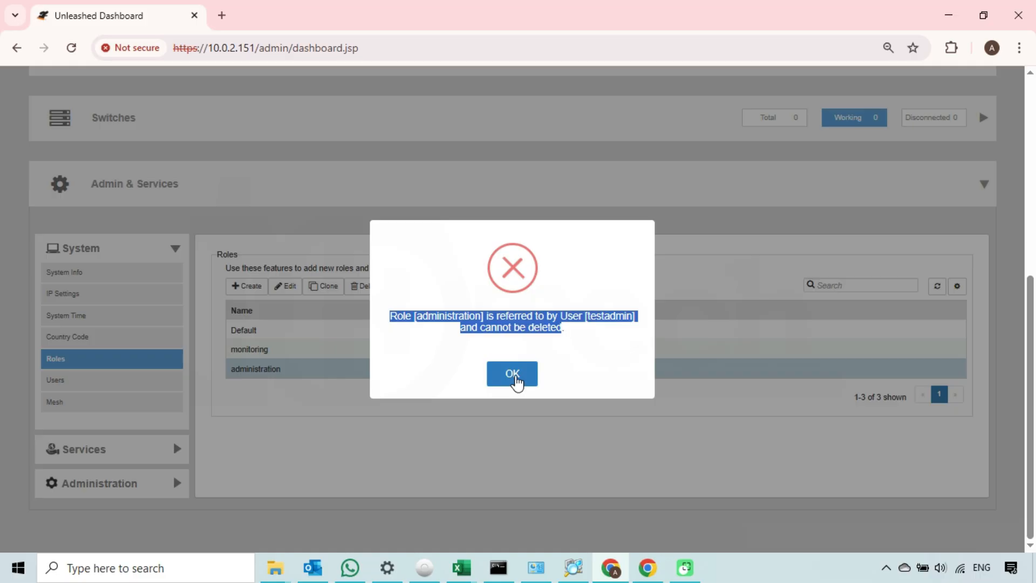
pyautogui.click(515, 380)
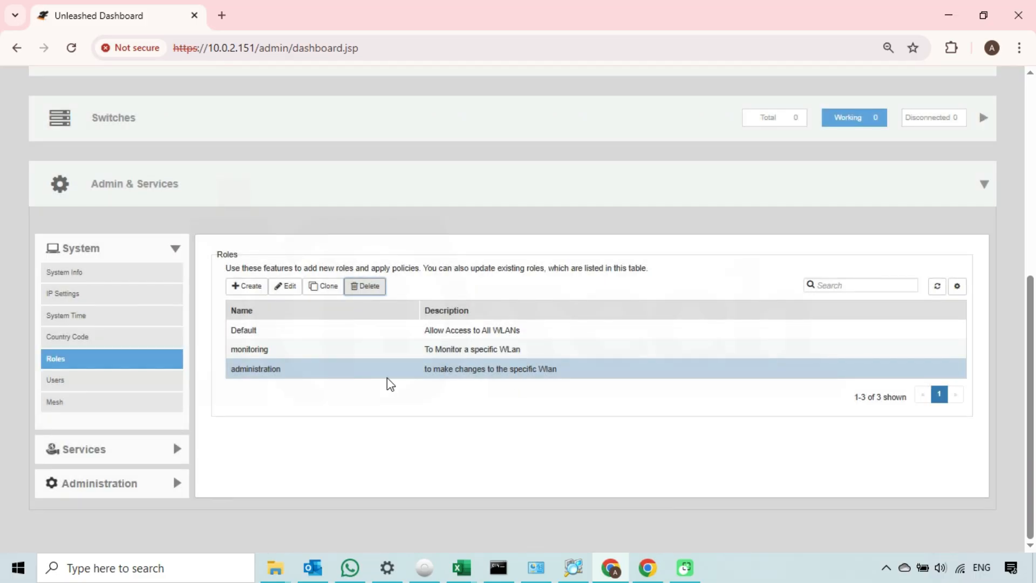
# Step: Attempt to delete the monitoring role and dismiss the same cannot-delete error
pyautogui.click(272, 354)
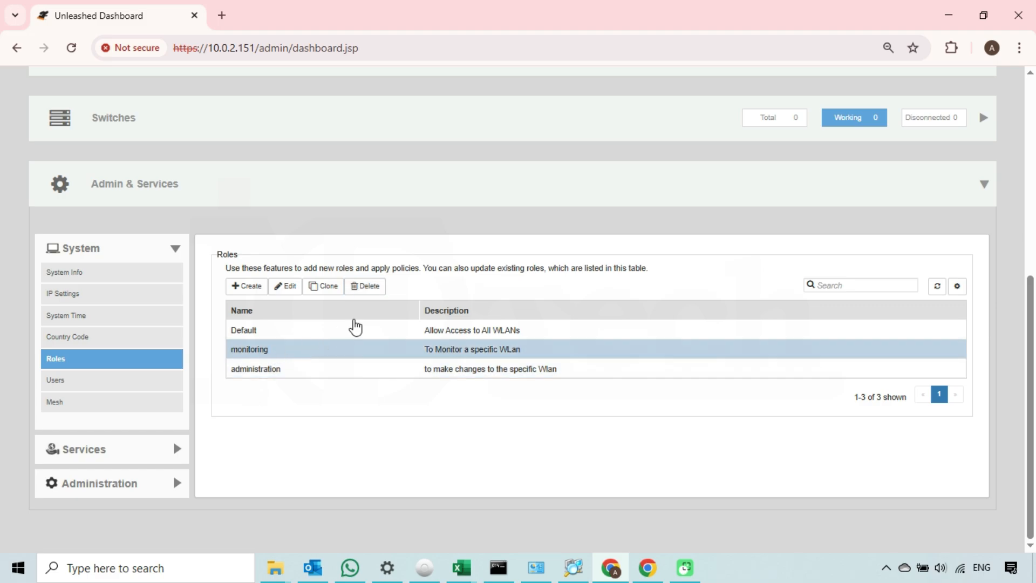
pyautogui.click(369, 287)
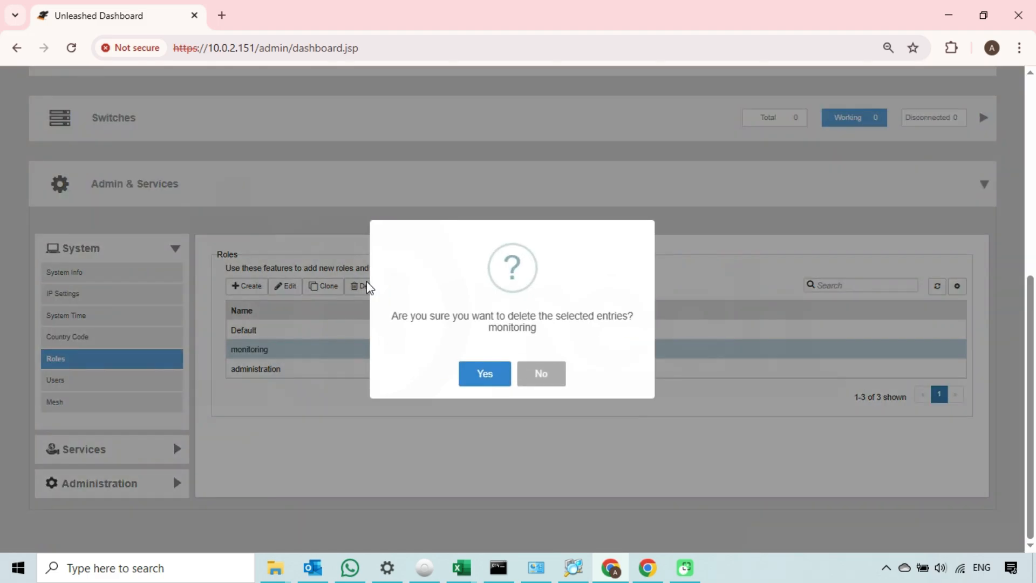
pyautogui.click(475, 379)
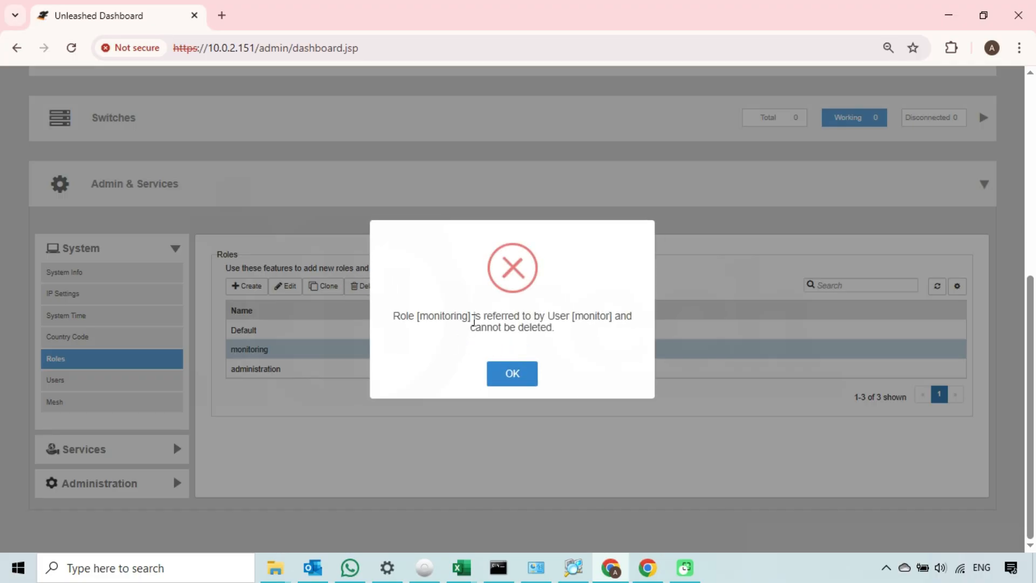
pyautogui.click(513, 374)
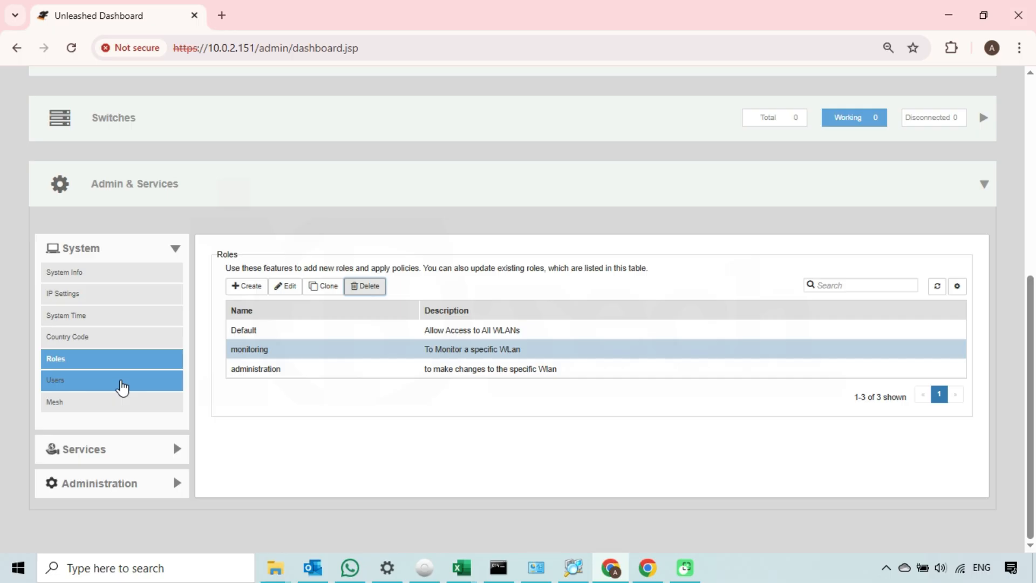
# Step: Delete the testadmin user from the Users list
pyautogui.click(122, 387)
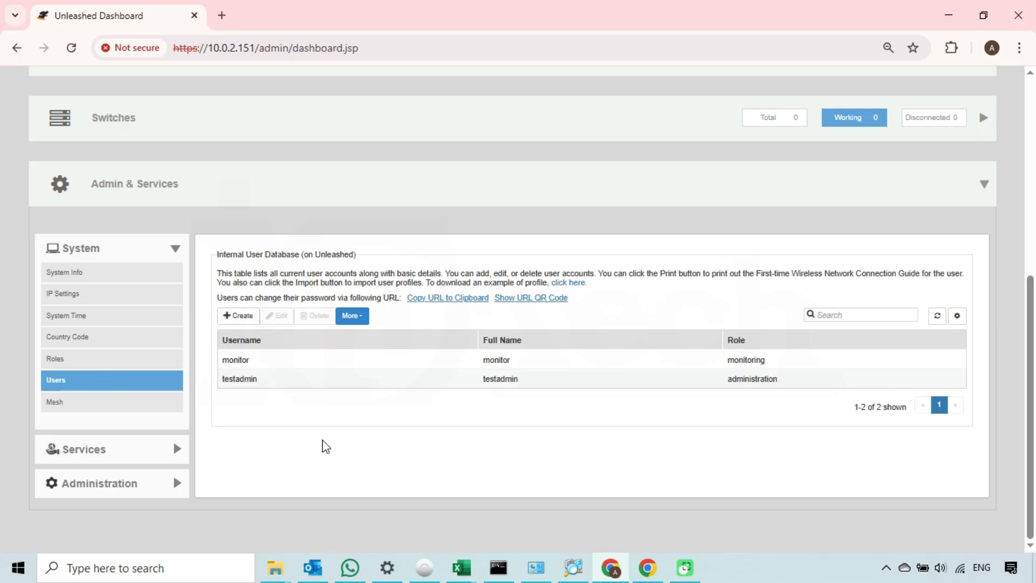
pyautogui.click(295, 382)
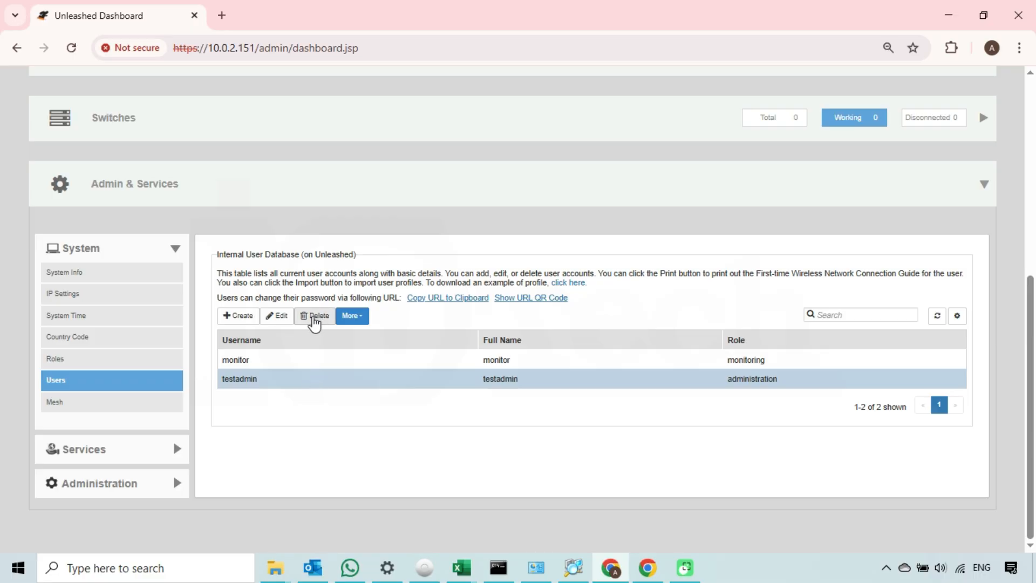
pyautogui.click(314, 319)
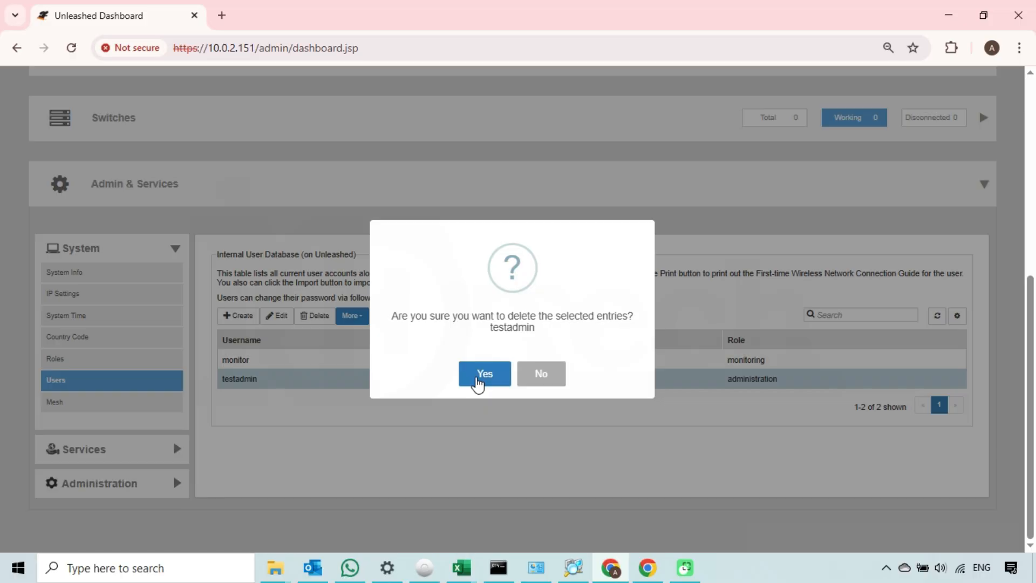
pyautogui.click(478, 385)
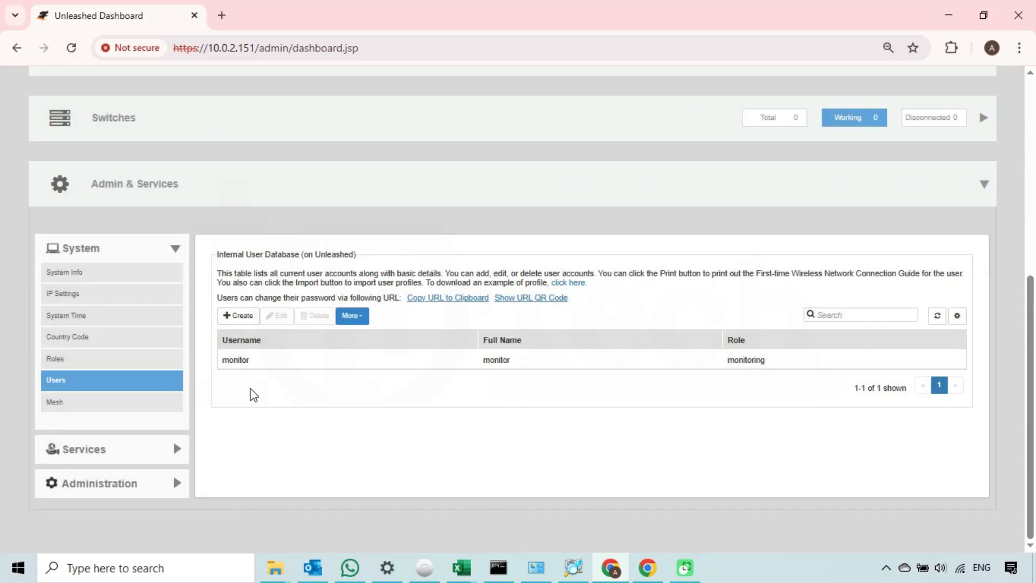
# Step: Change the monitor user's role from monitoring to Default and save
pyautogui.click(271, 361)
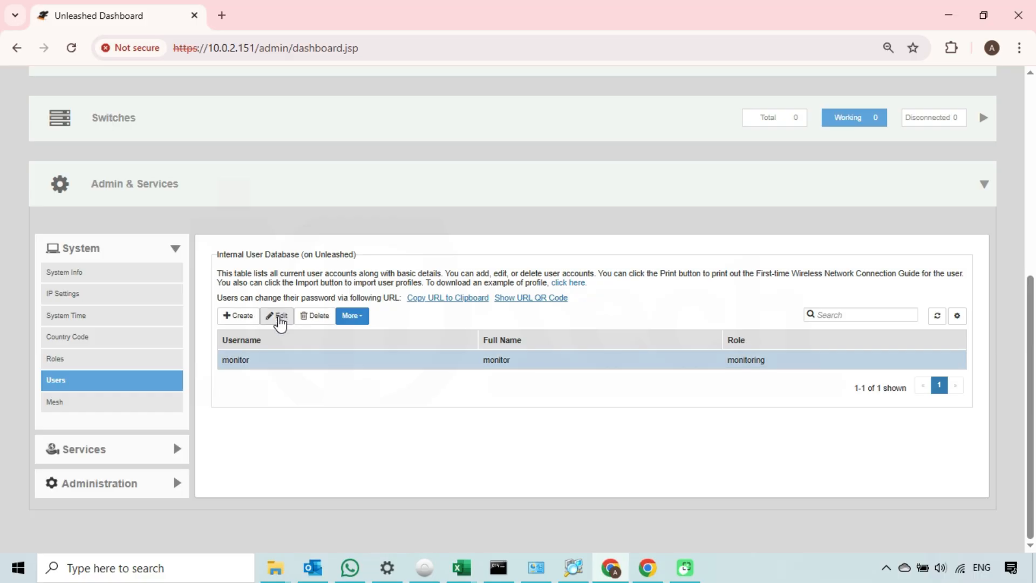
pyautogui.click(278, 316)
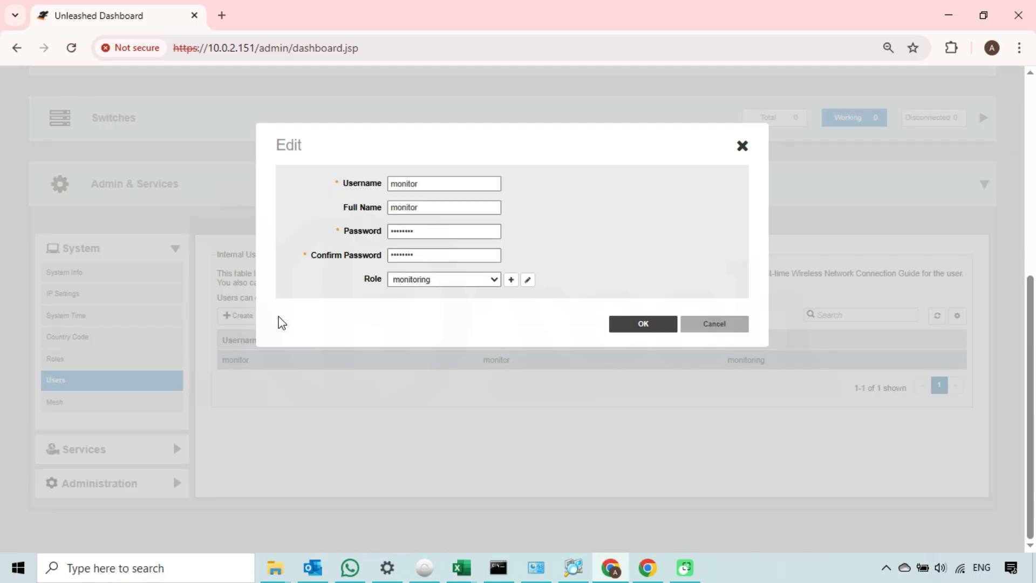
pyautogui.click(496, 281)
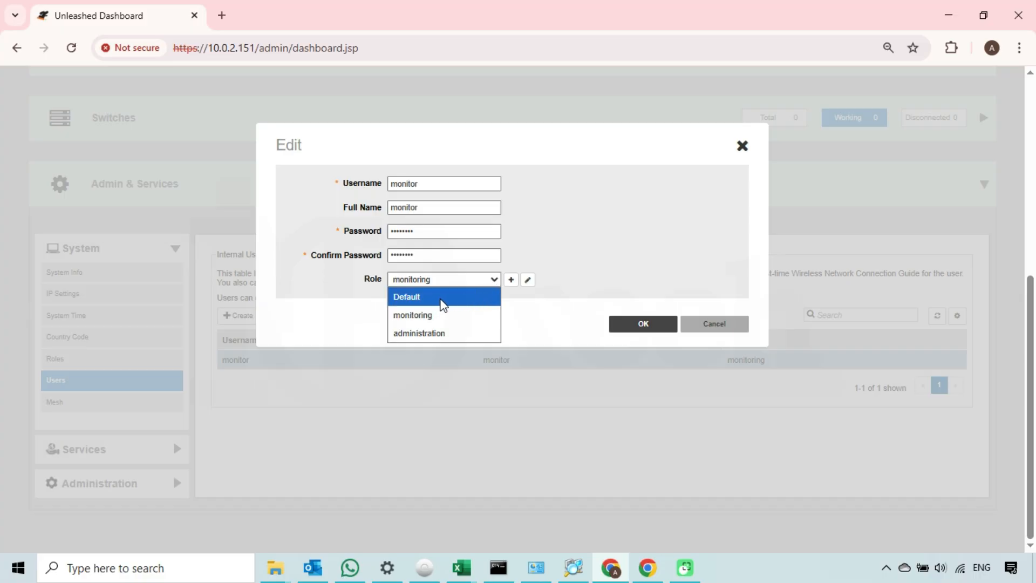
pyautogui.click(443, 301)
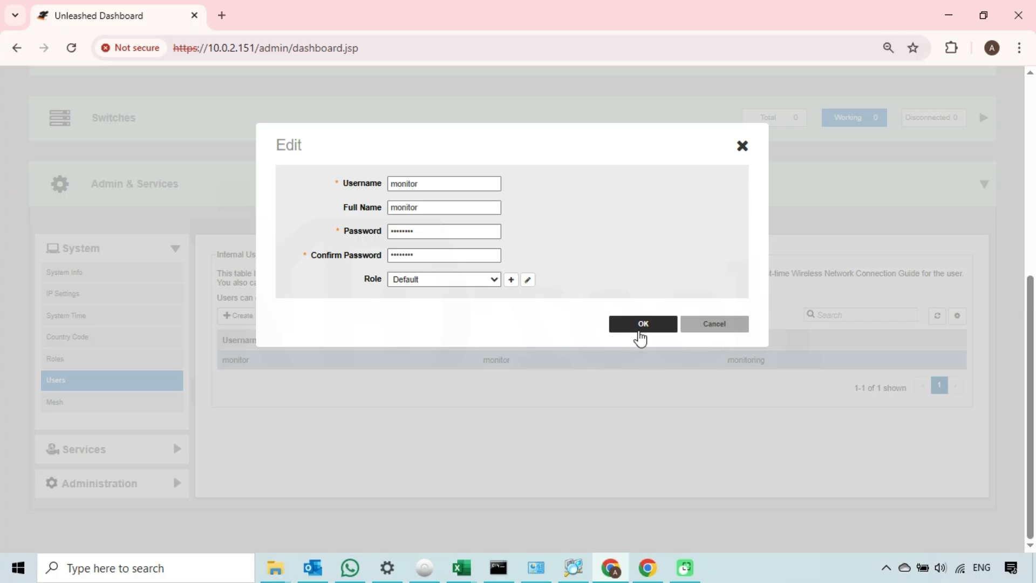
pyautogui.click(645, 324)
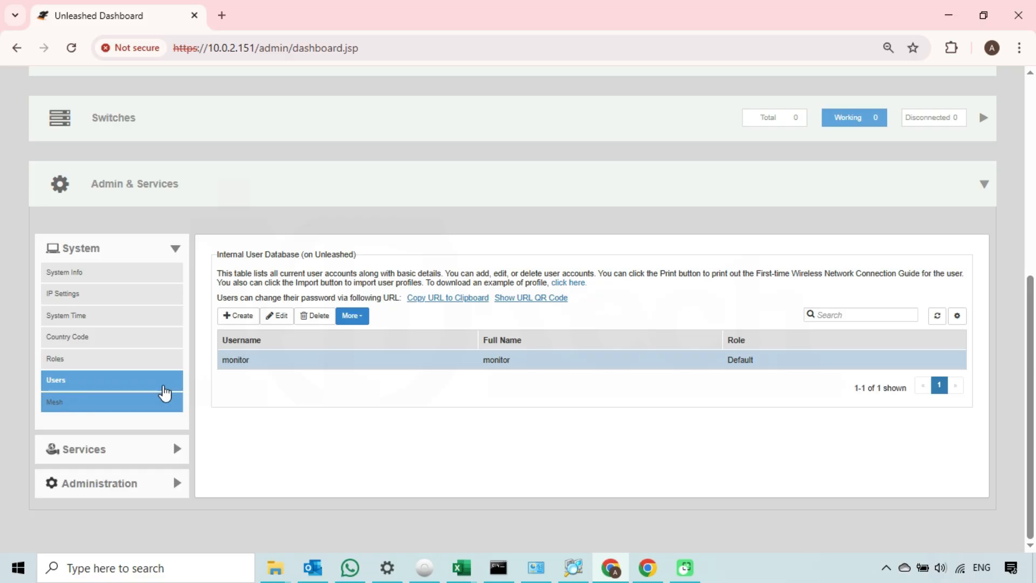
# Step: Delete the administration role from the Roles list
pyautogui.click(158, 367)
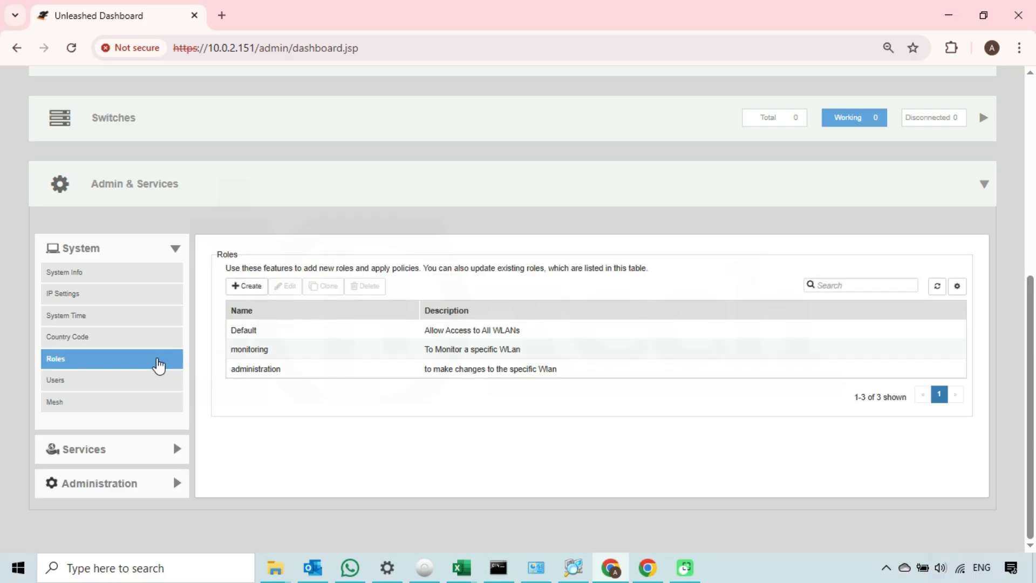
pyautogui.click(292, 375)
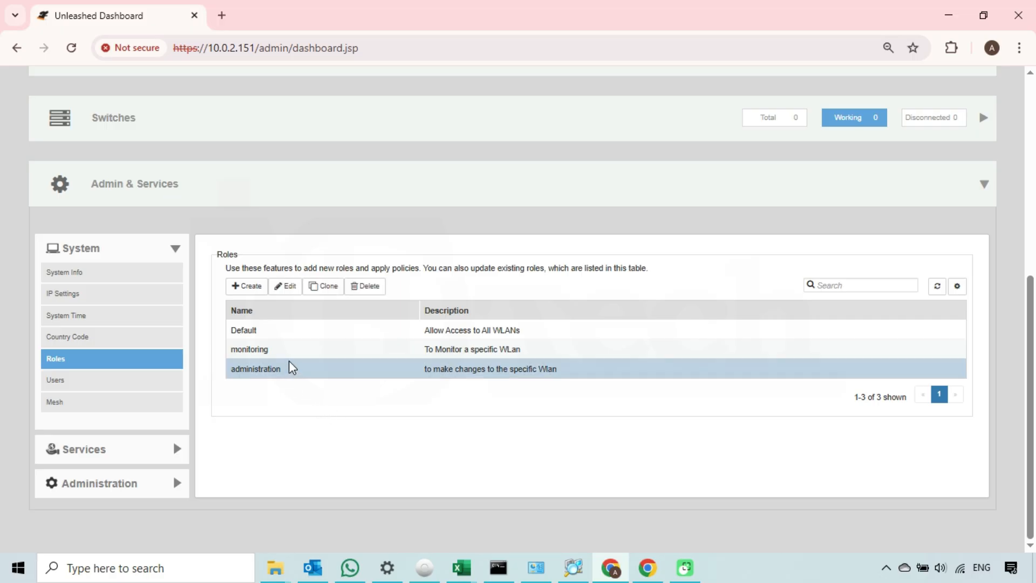
pyautogui.click(369, 287)
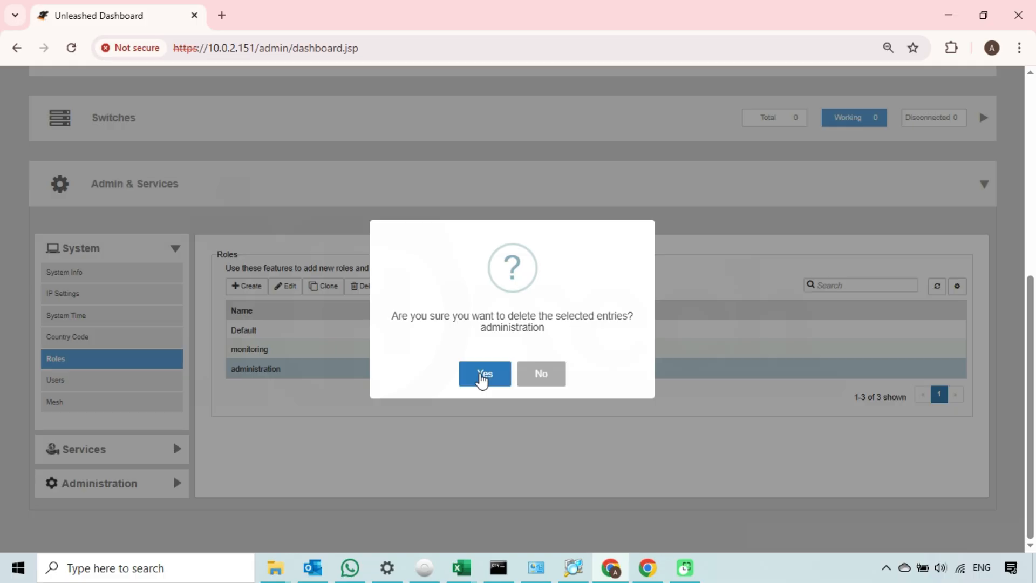
pyautogui.click(483, 379)
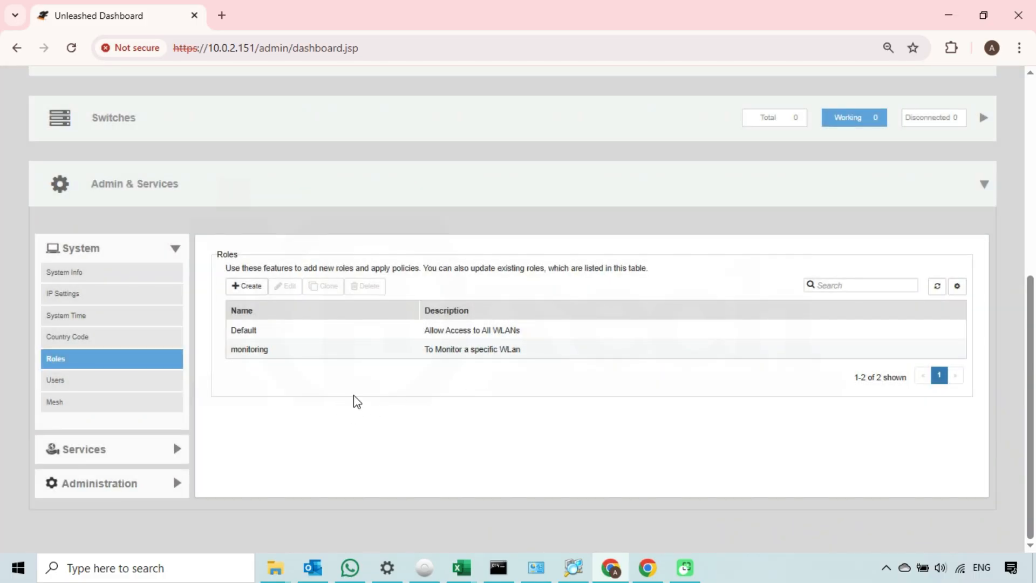
# Step: Delete the monitoring role, leaving only Default listed (1 of 1)
pyautogui.click(318, 359)
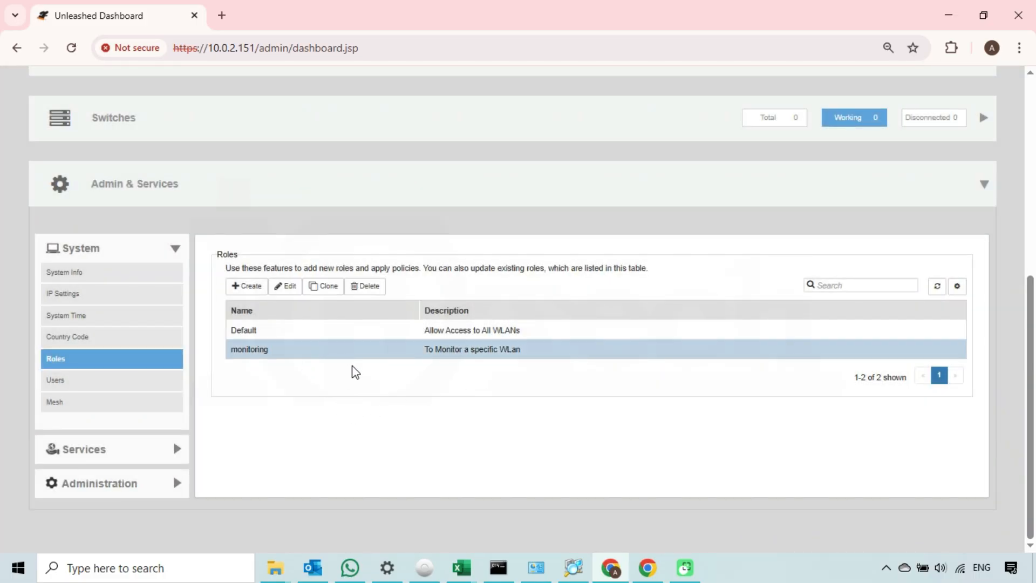
pyautogui.click(371, 287)
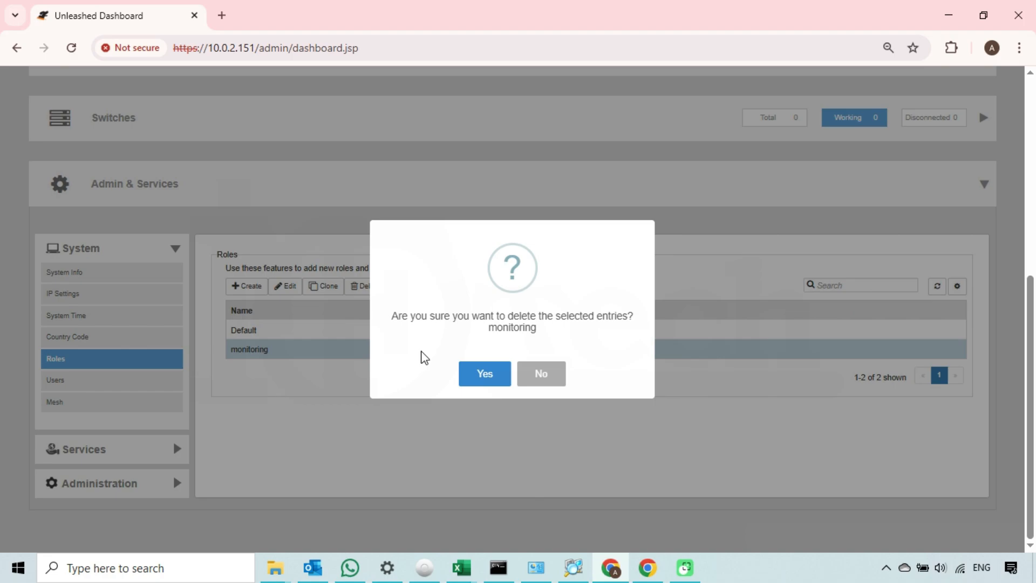
pyautogui.click(485, 379)
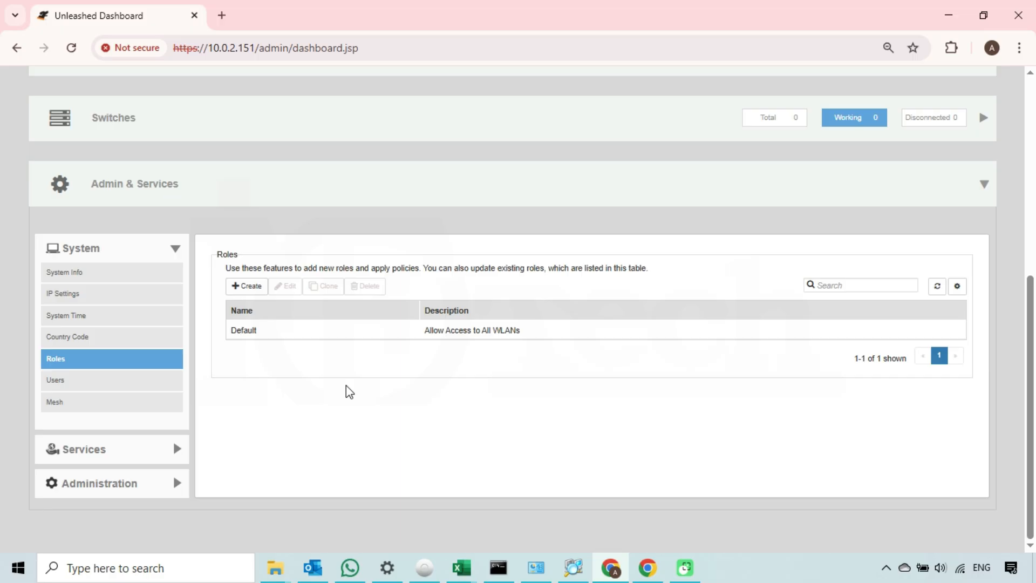
pyautogui.click(284, 336)
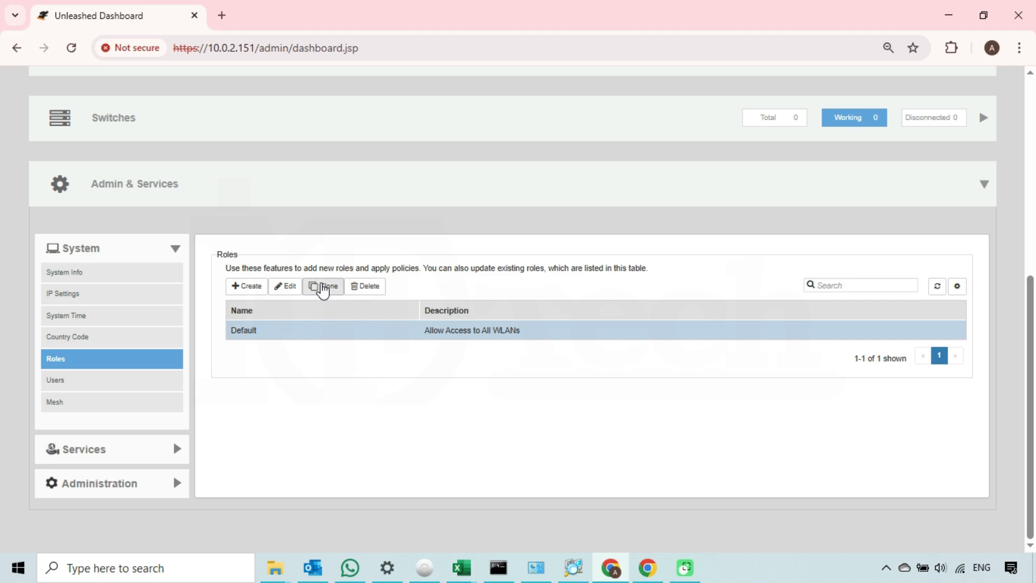
pyautogui.click(326, 287)
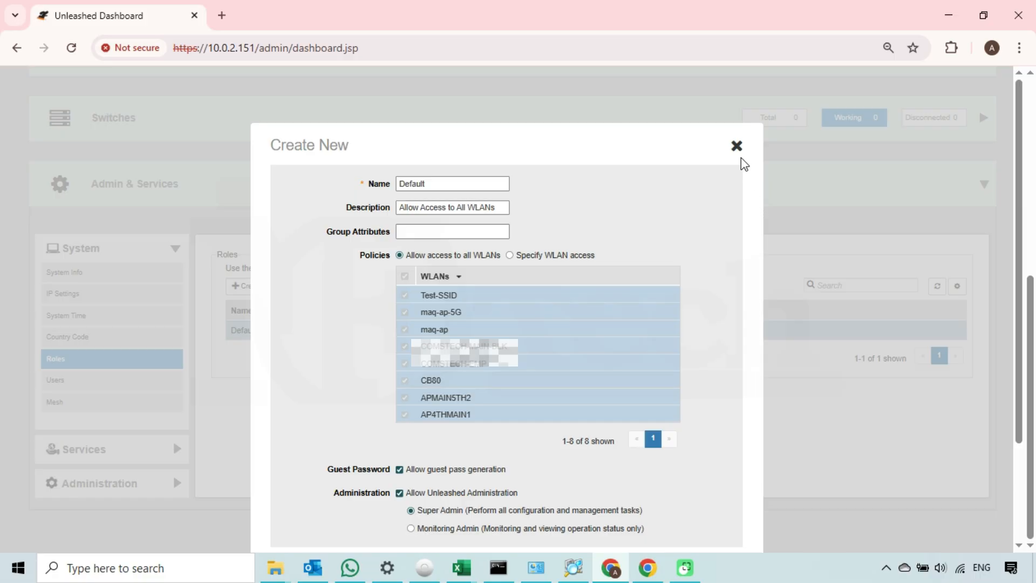
pyautogui.click(536, 256)
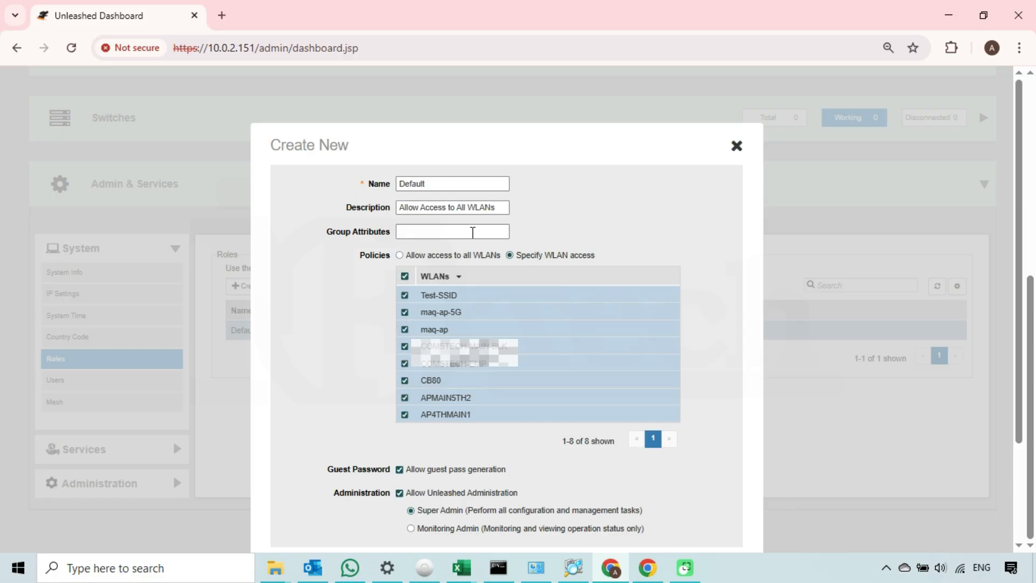
pyautogui.doubleClick(432, 183)
pyautogui.write('ert')
pyautogui.moveTo(494, 207); pyautogui.dragTo(403, 222)
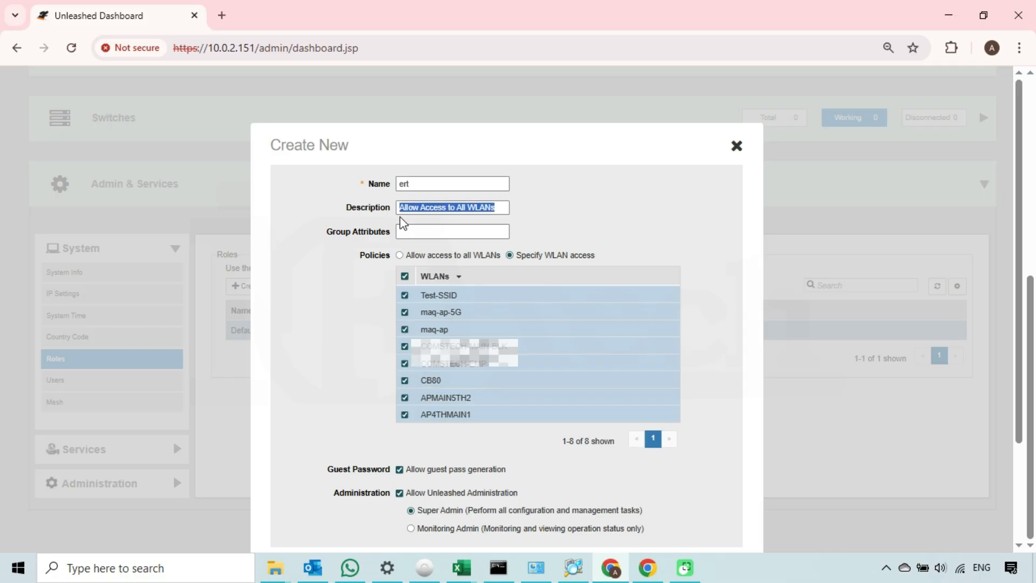
pyautogui.write('ertrt')
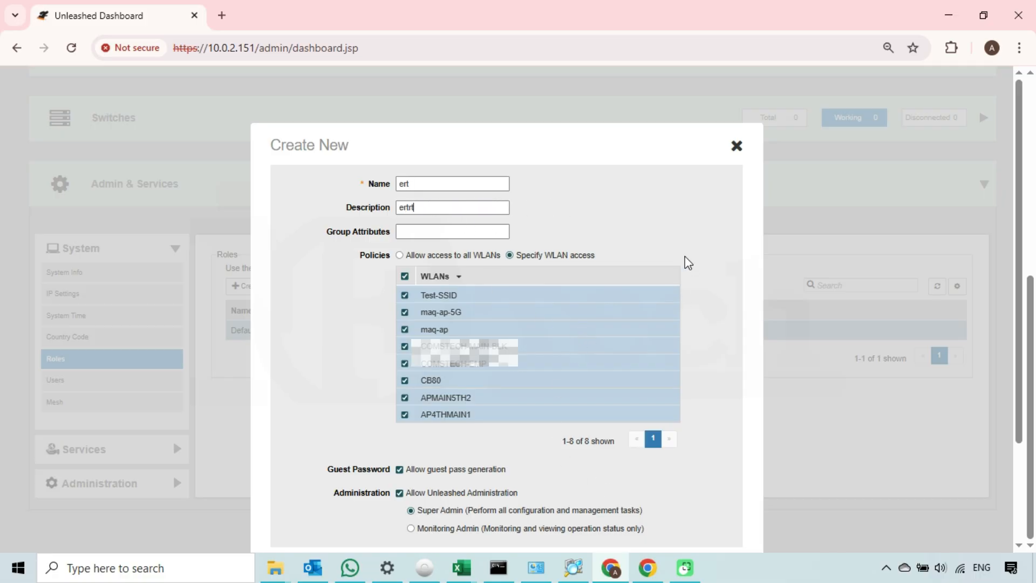
pyautogui.click(738, 149)
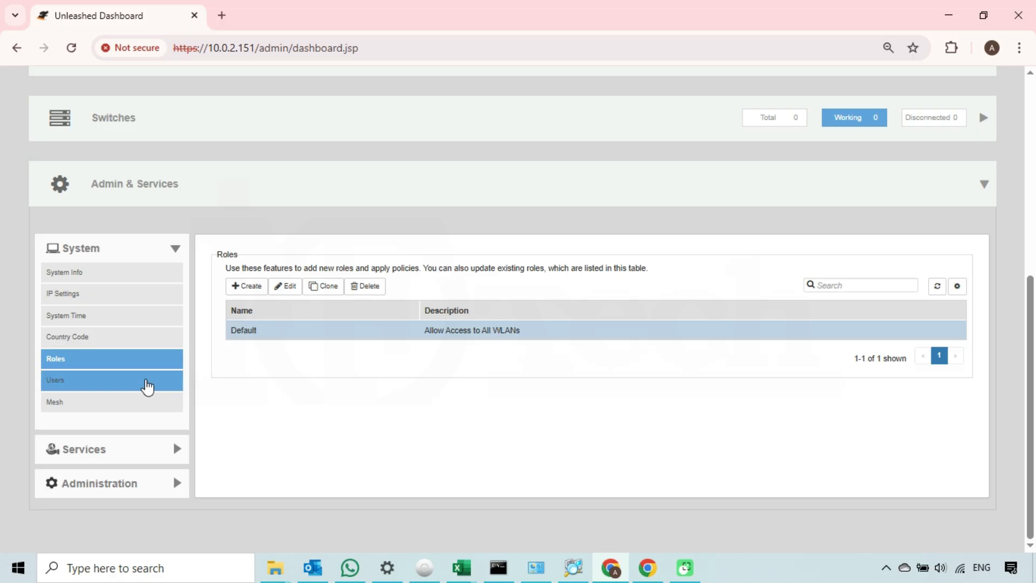
# Step: Confirm monitor is the sole user on Default, collapse Admin & Services, and minimize Chrome
pyautogui.click(109, 390)
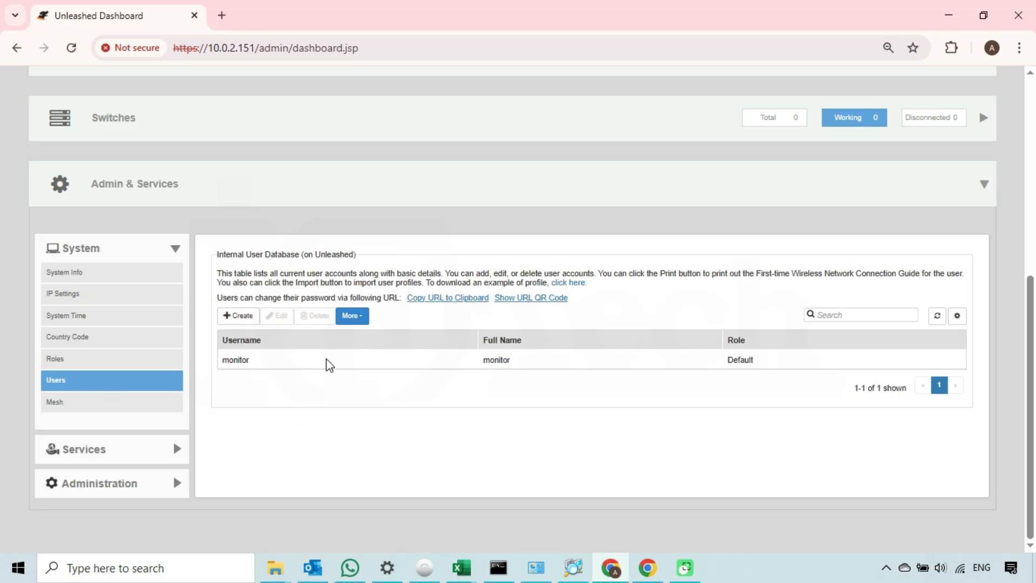
pyautogui.click(330, 364)
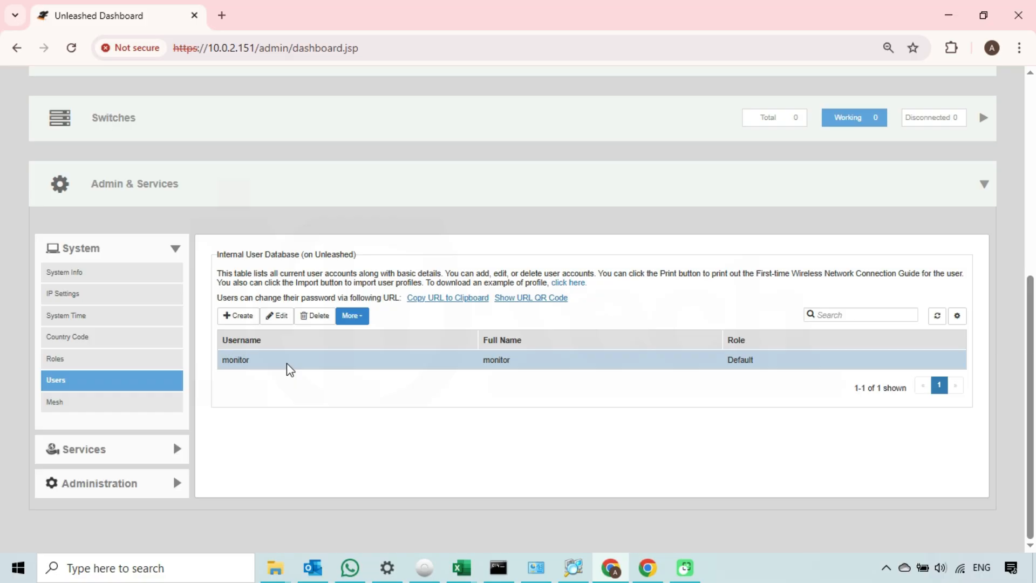
pyautogui.click(367, 319)
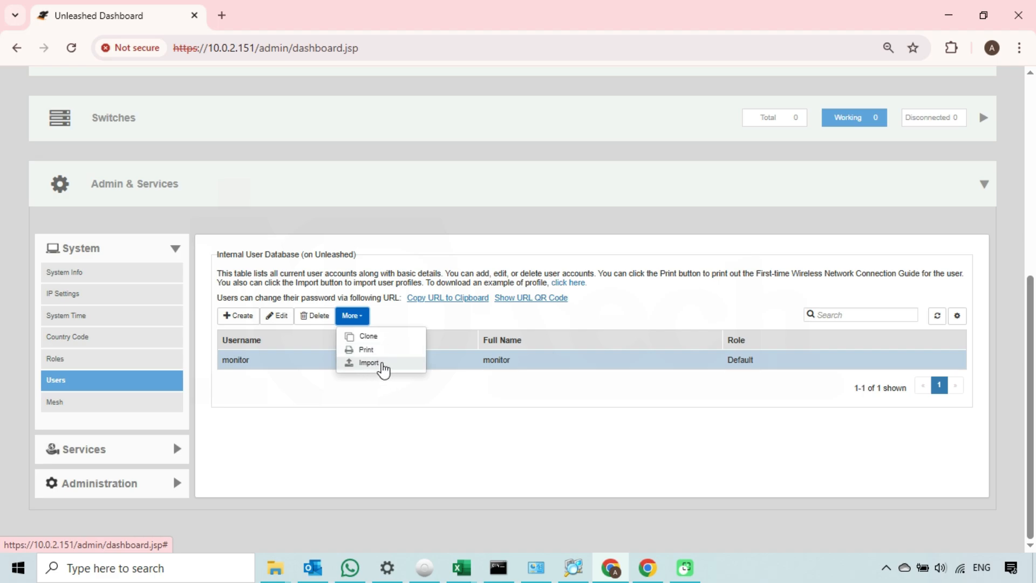
pyautogui.click(380, 429)
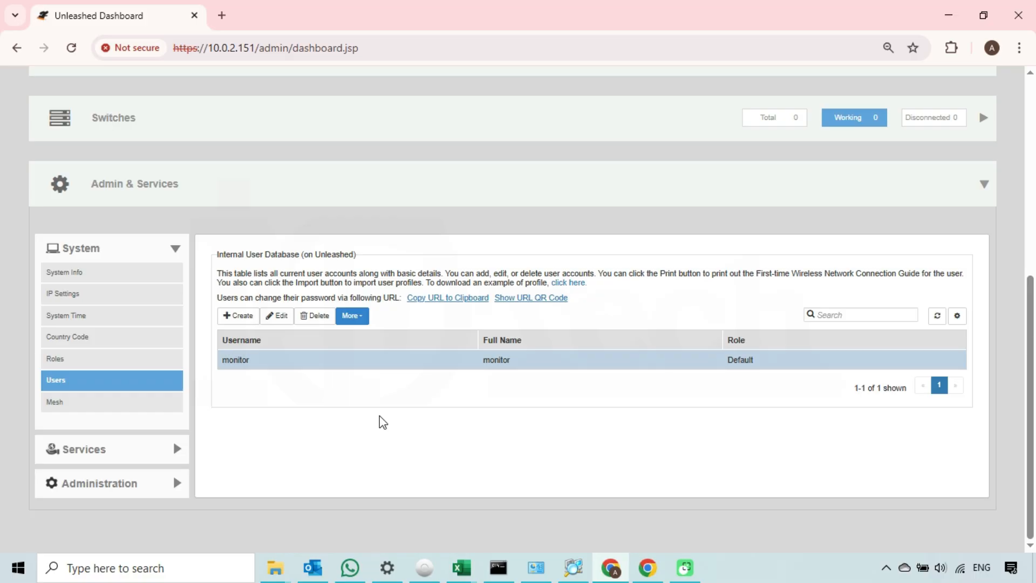
pyautogui.click(504, 190)
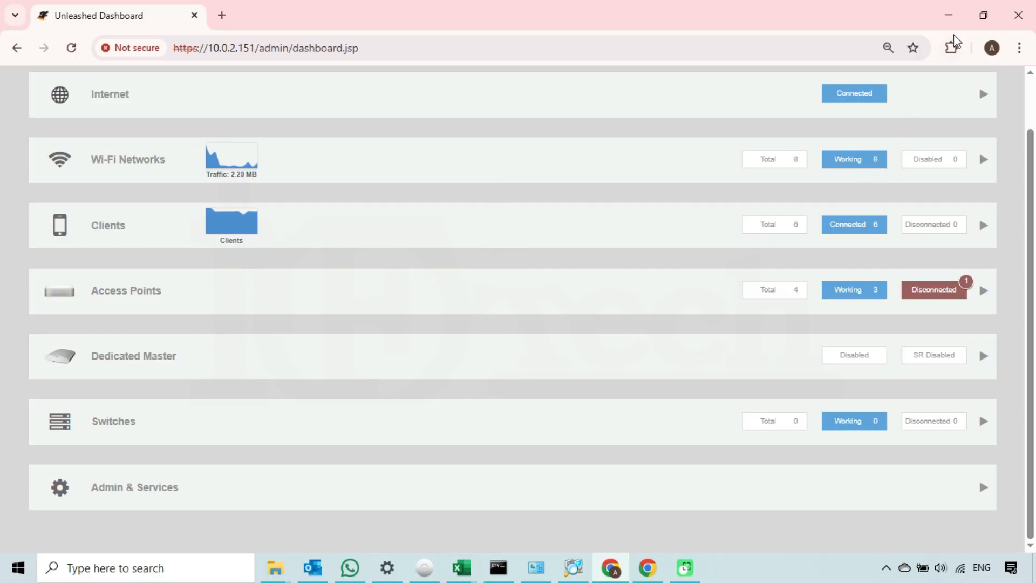
pyautogui.click(949, 16)
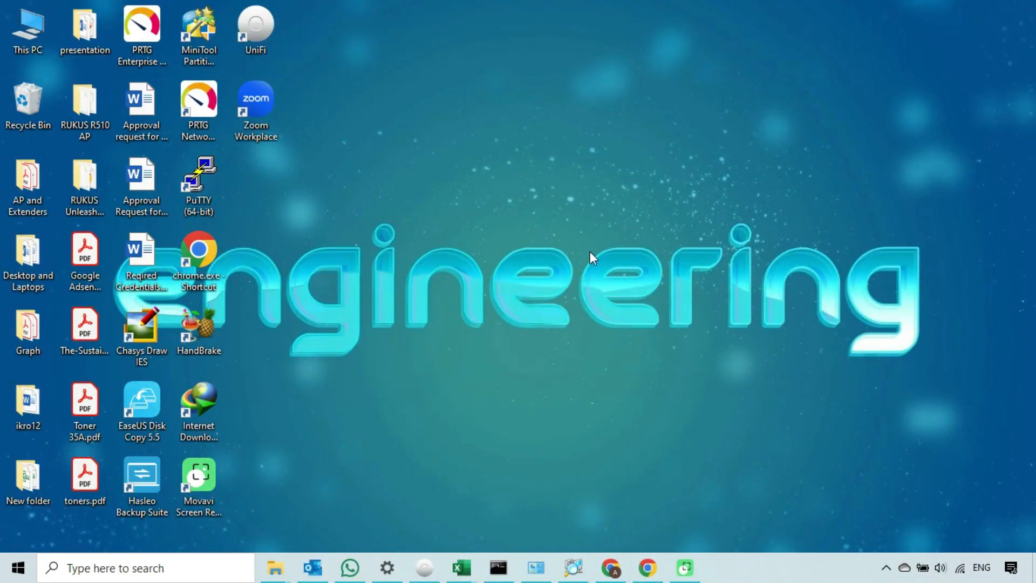